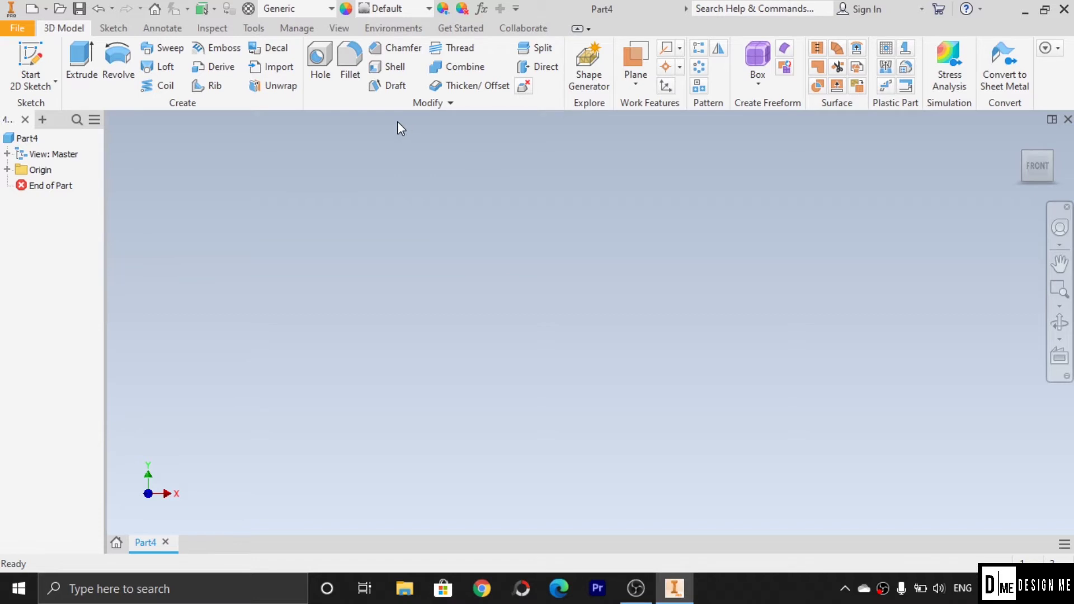
- Sketch a two-point center rectangle centred on the origin on the YZ plane and finish the sketch
left_click(36, 68)
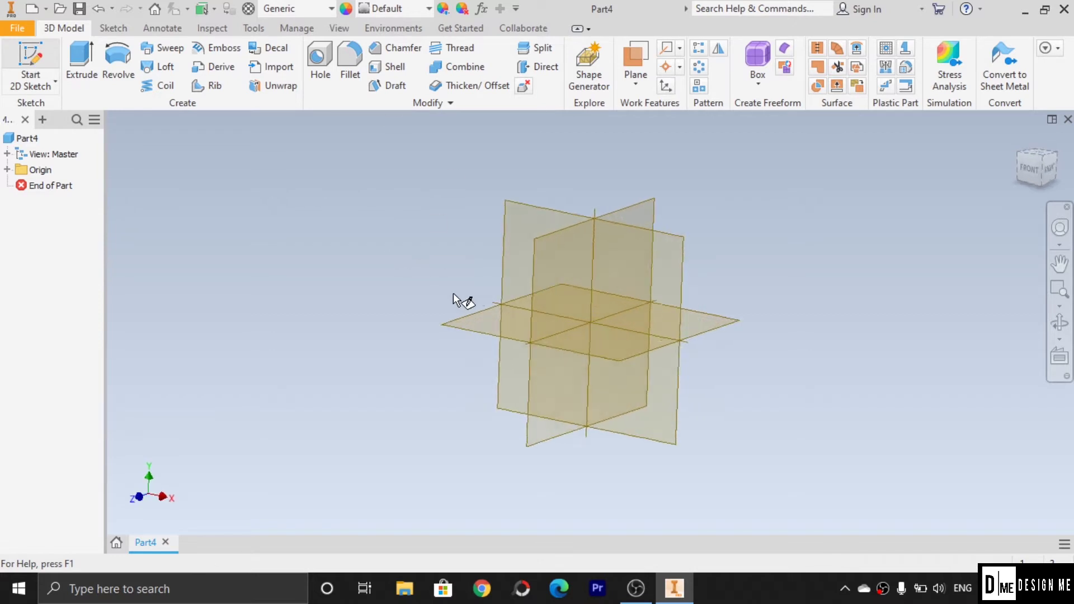
left_click(503, 270)
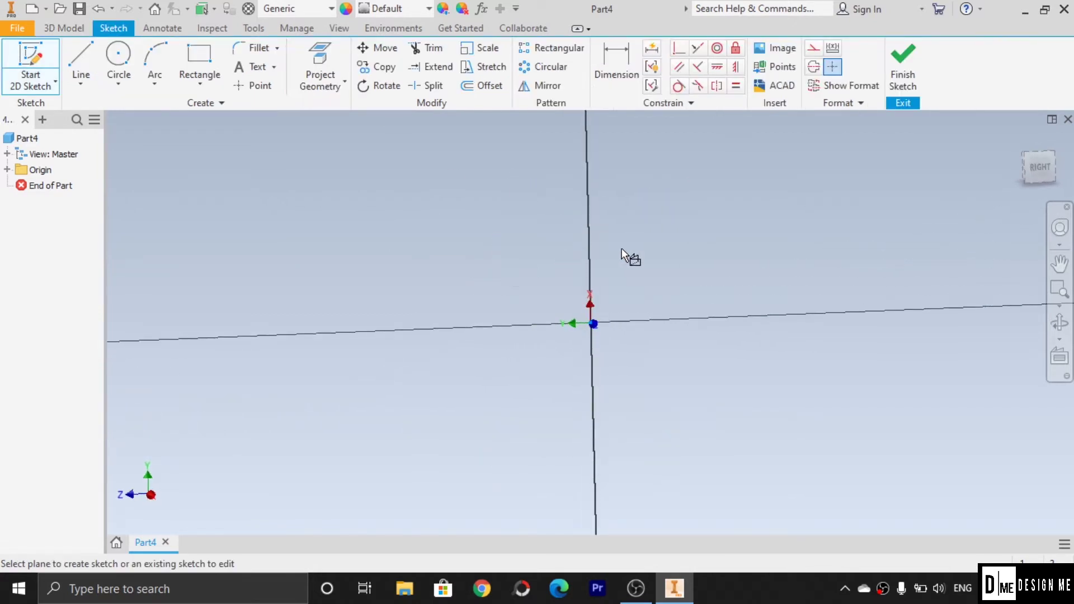
left_click(195, 62)
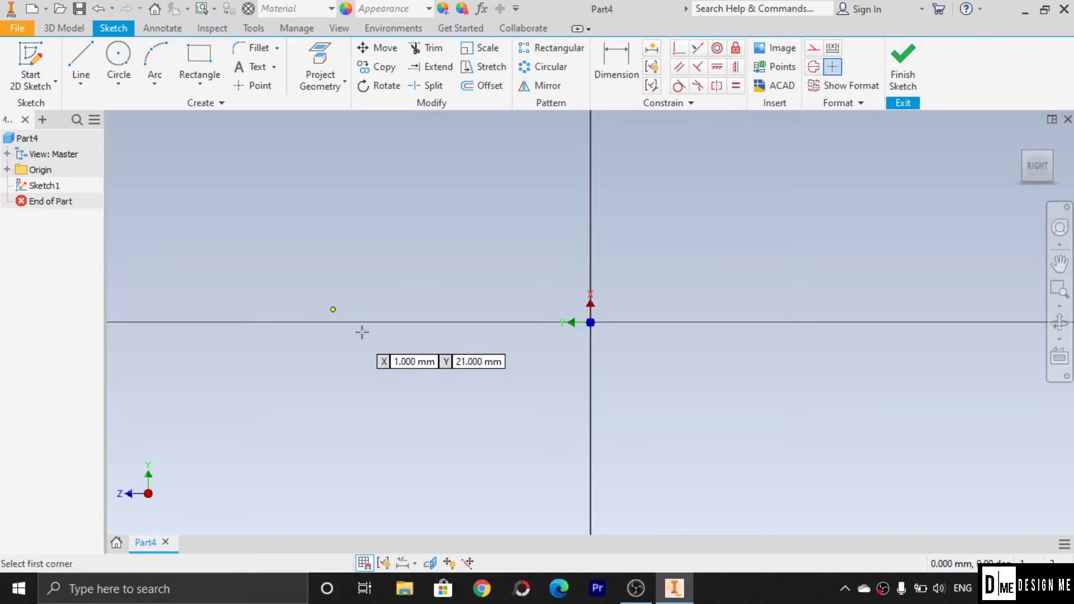
left_click(201, 84)
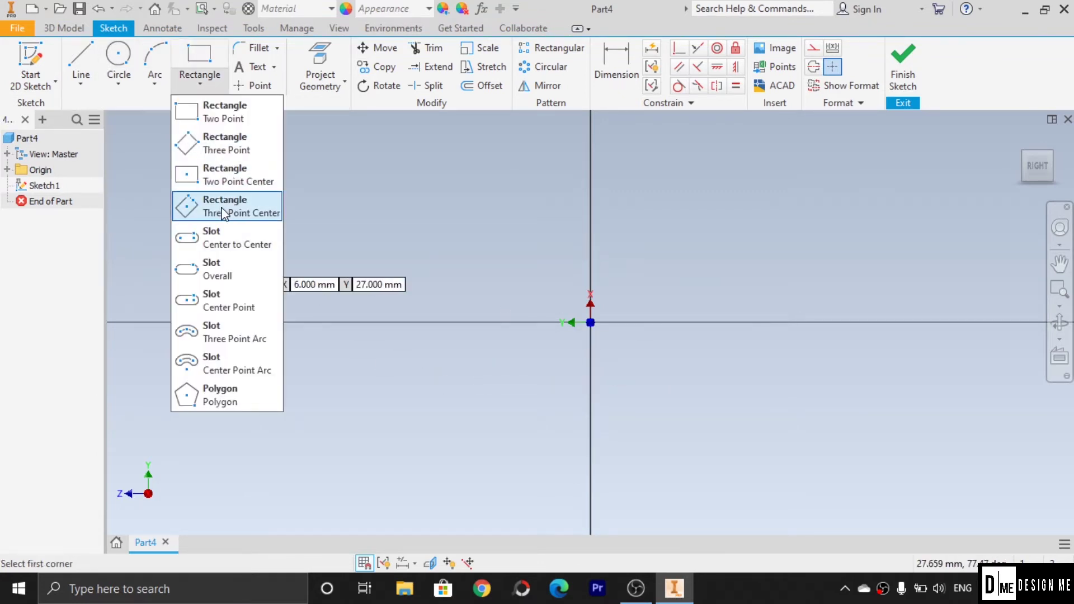
left_click(231, 178)
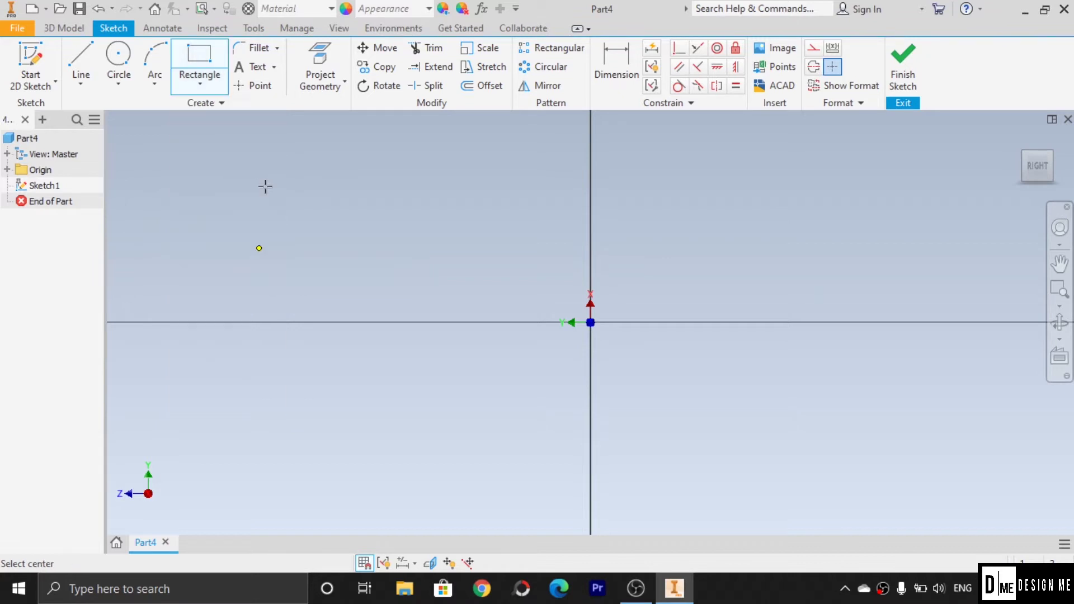
left_click(590, 323)
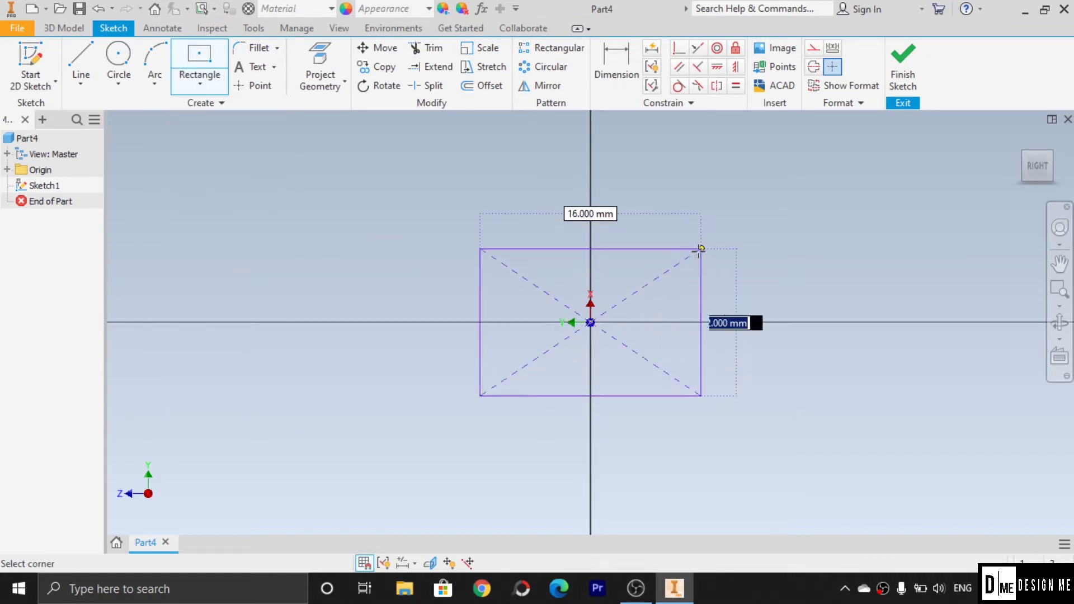
left_click(750, 237)
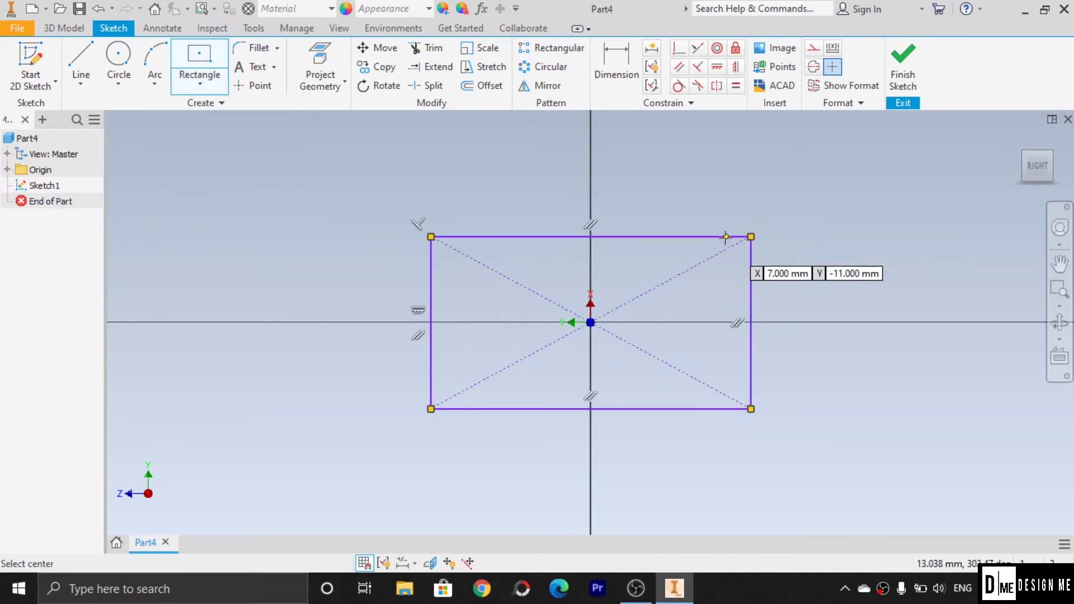
left_click(902, 58)
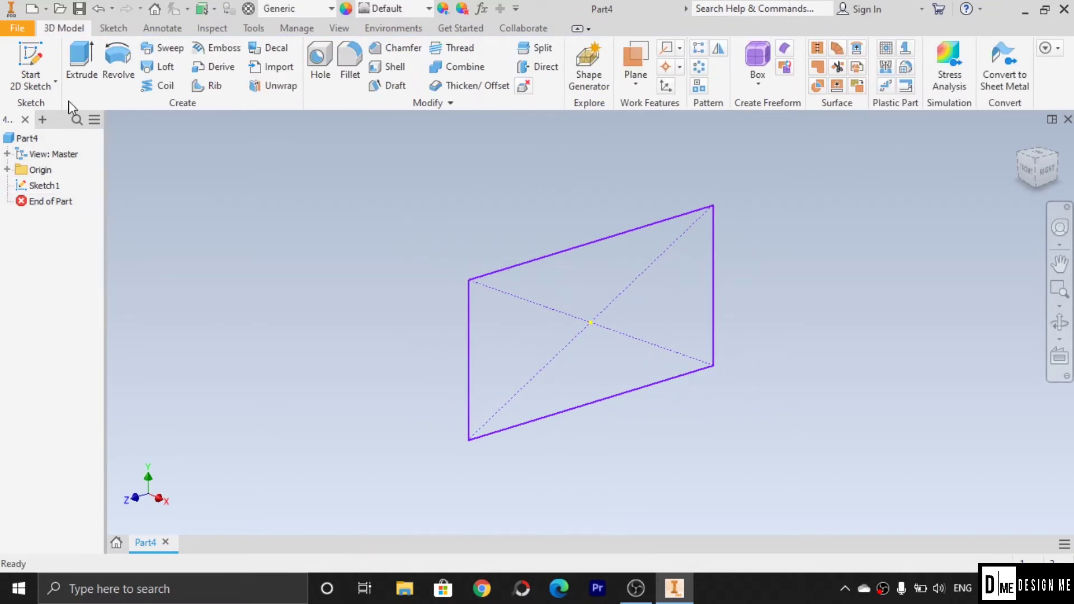
- Extrude the rectangle into a solid block with the asymmetric direction option
left_click(81, 63)
left_click(243, 271)
left_click(137, 438)
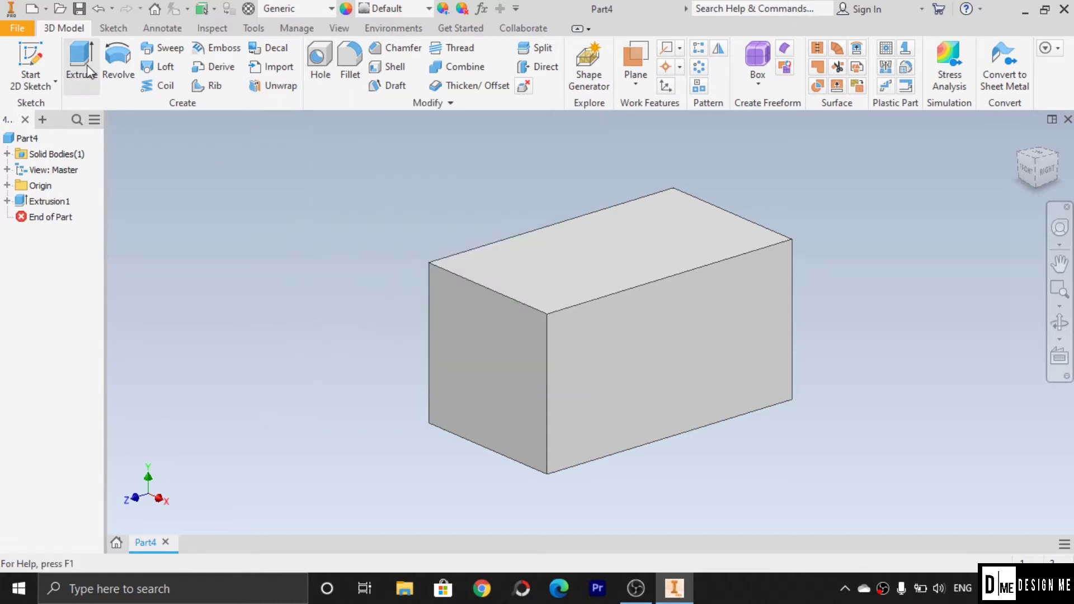
- Sketch a circle on the block's top face near one short end and finish the sketch
key("s")
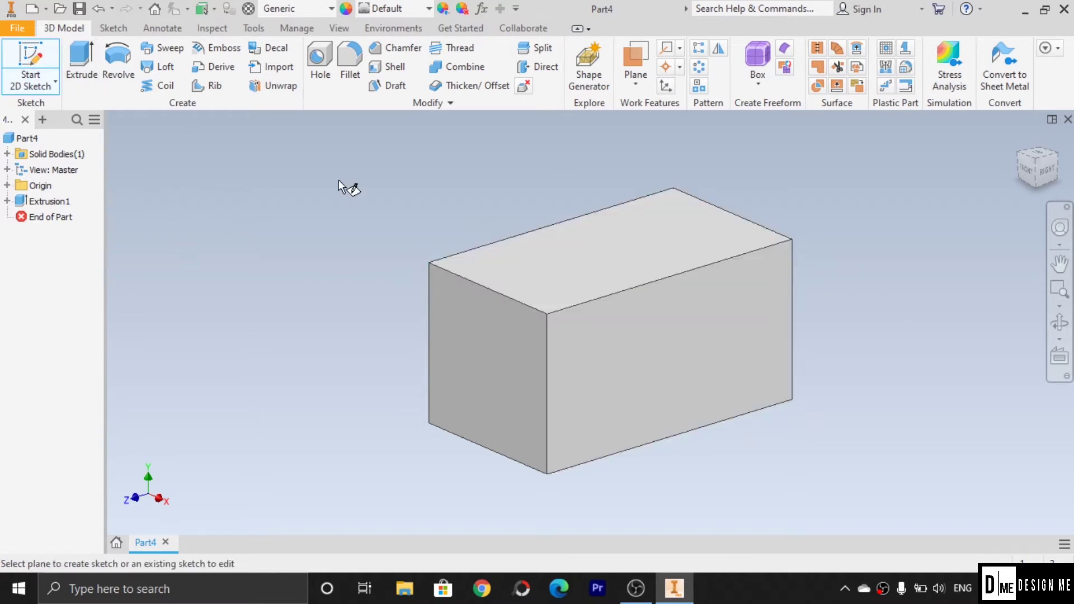
left_click(620, 248)
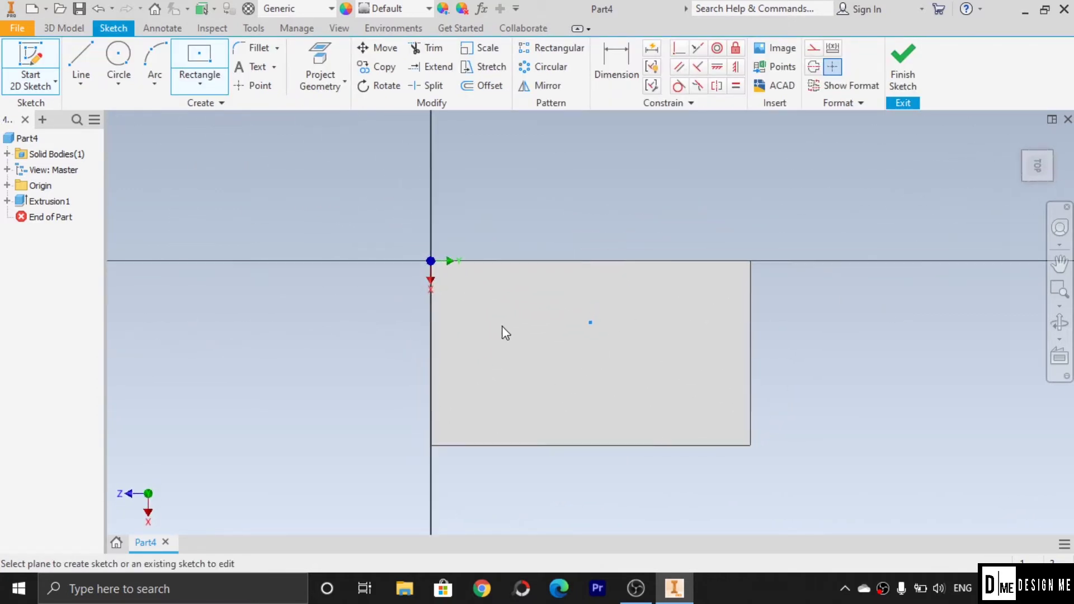
left_click(132, 70)
left_click(492, 346)
left_click(524, 380)
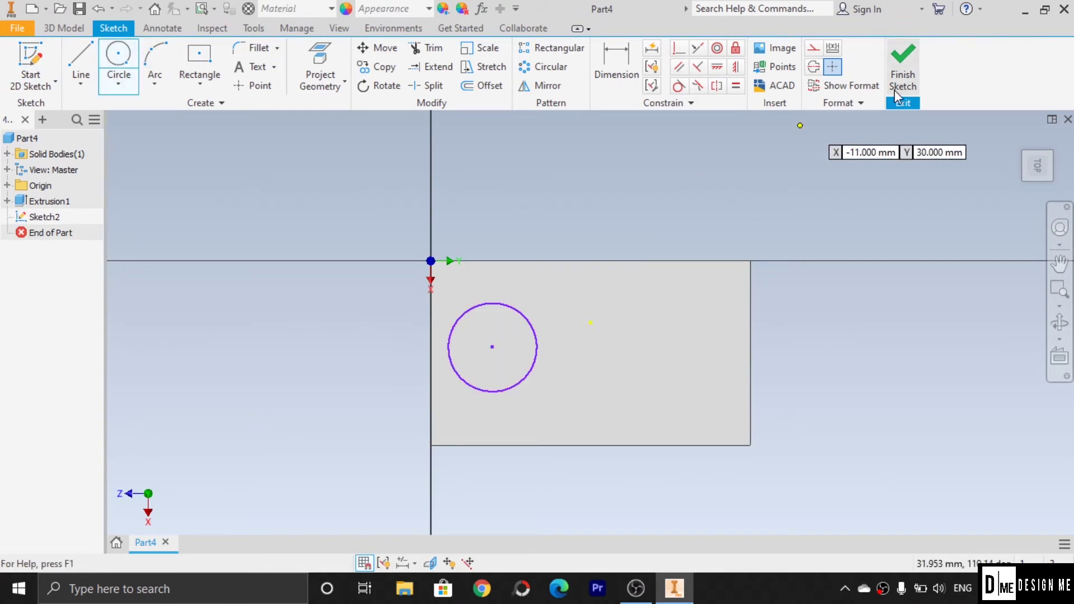
left_click(896, 96)
- Start extruding the circle as a 10 mm cut with the direction flipped into the block
left_click(86, 59)
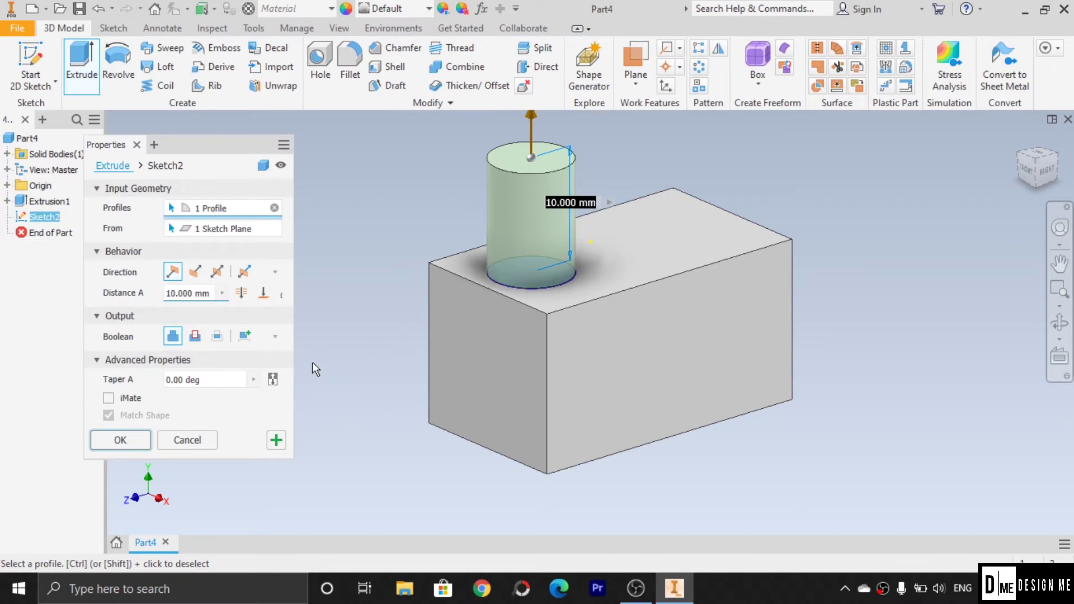
left_click(195, 338)
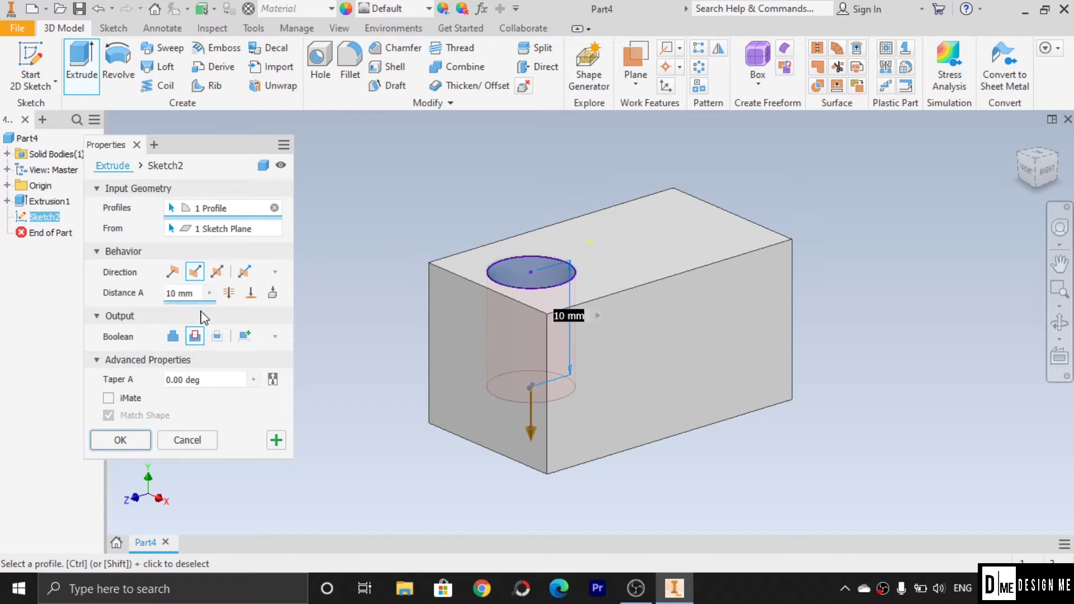
left_click(173, 272)
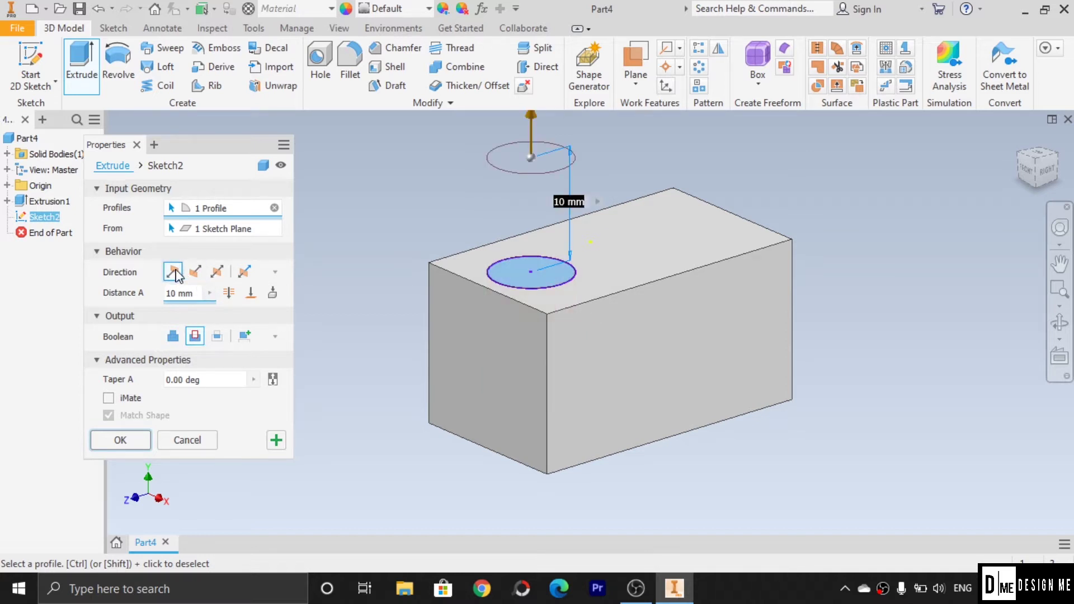
left_click(194, 272)
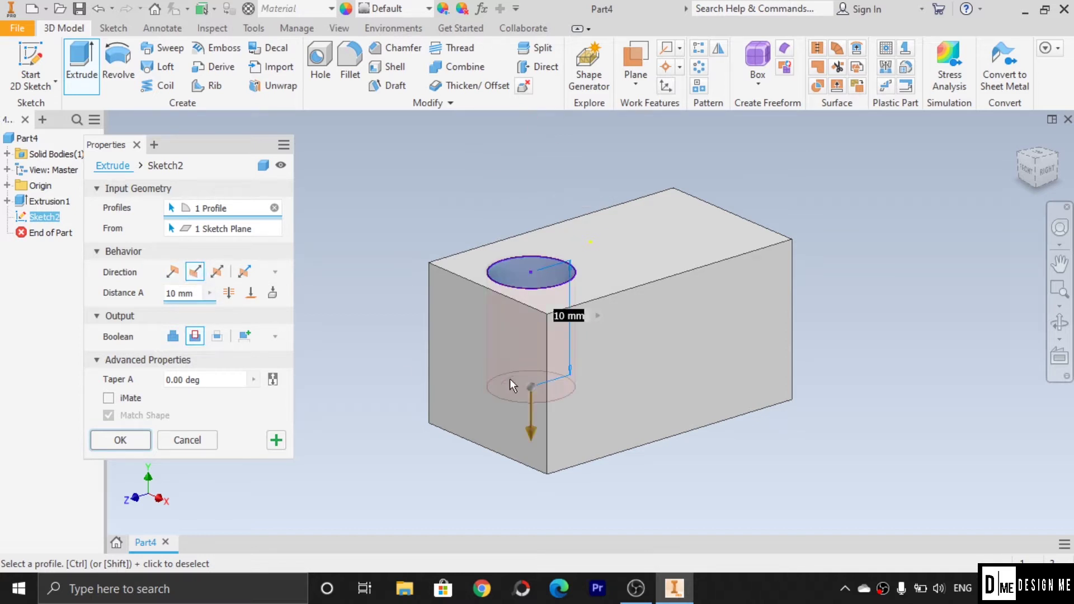
- Preview the circle's extrusion with the intersect, join and cut operations, ending on a join pointing away from the block
left_click(218, 336)
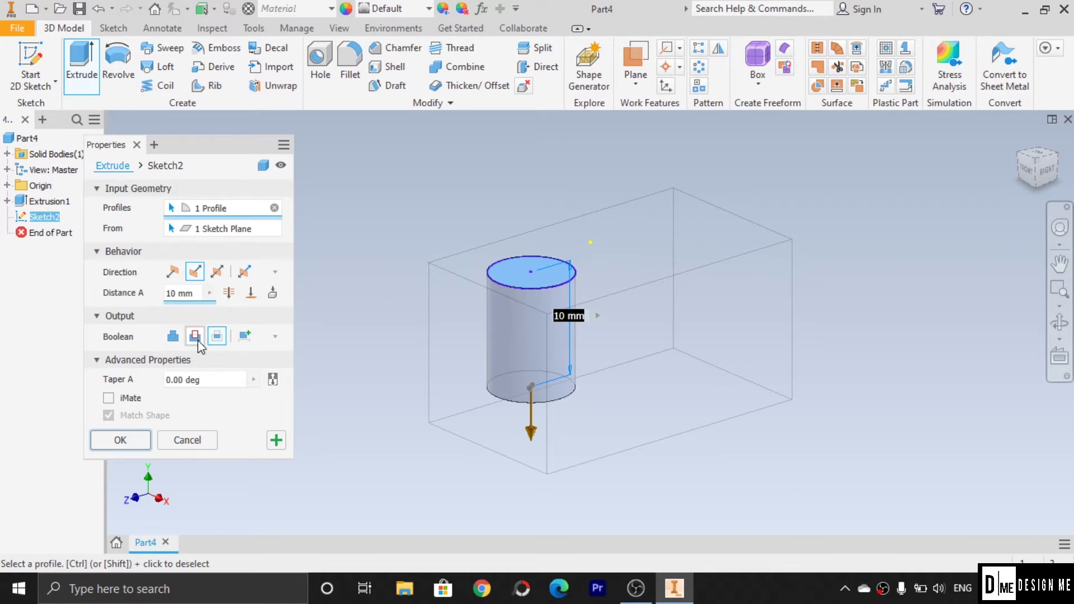
left_click(173, 337)
left_click(195, 335)
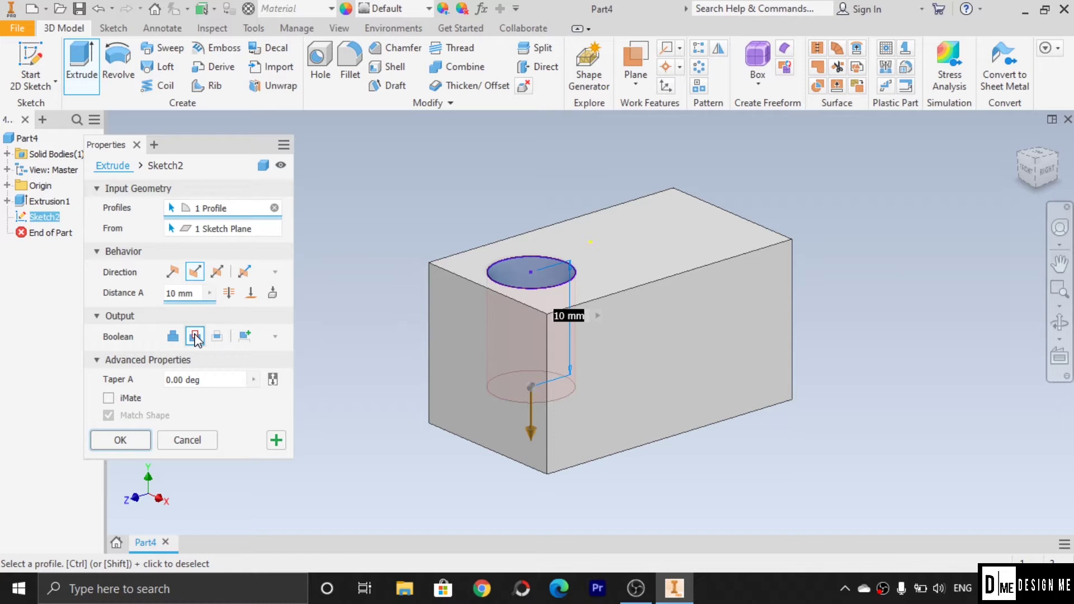
left_click(173, 336)
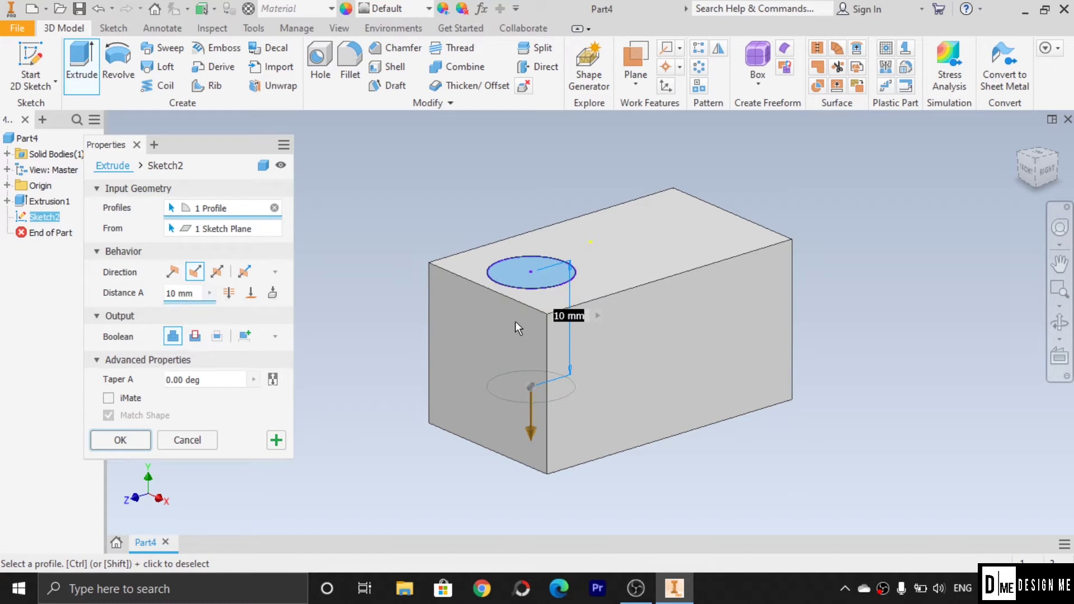
left_click(165, 275)
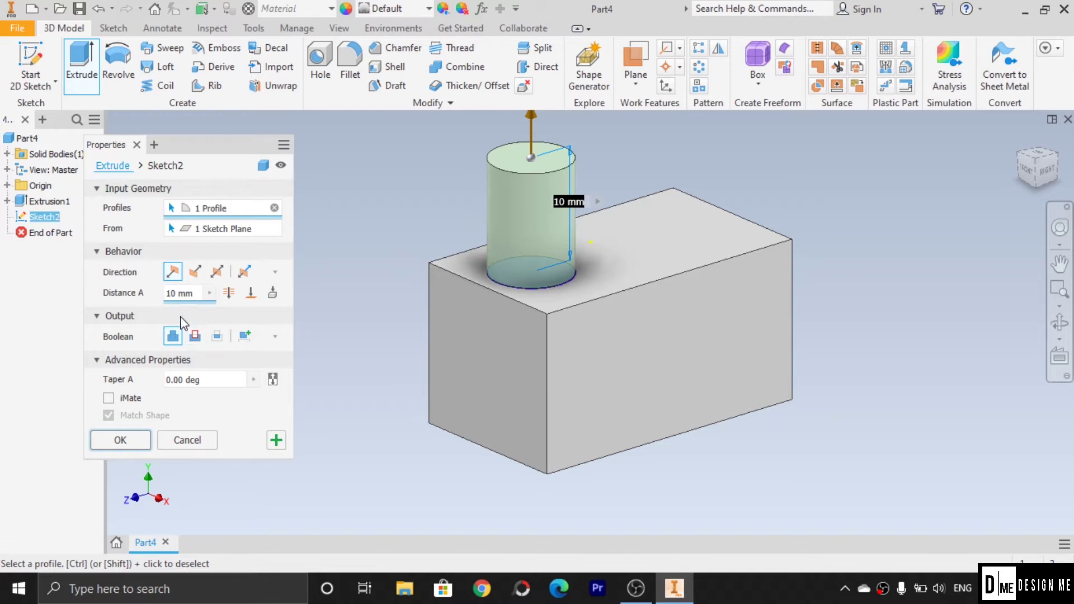
- Cut the circle 10 mm down into the block, using the flipped direction
left_click(195, 336)
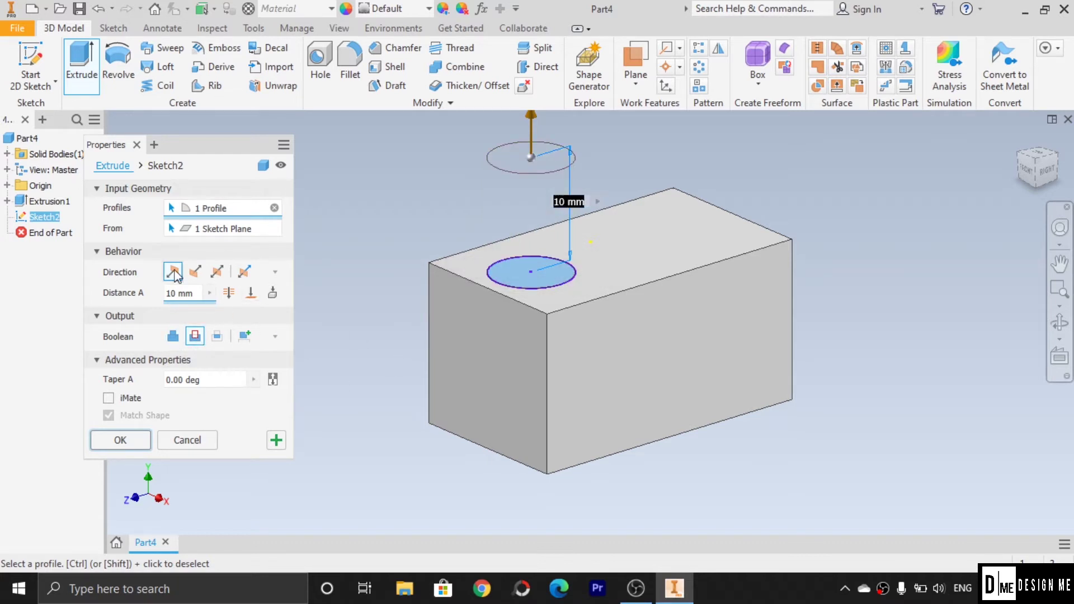
left_click(195, 272)
left_click(122, 441)
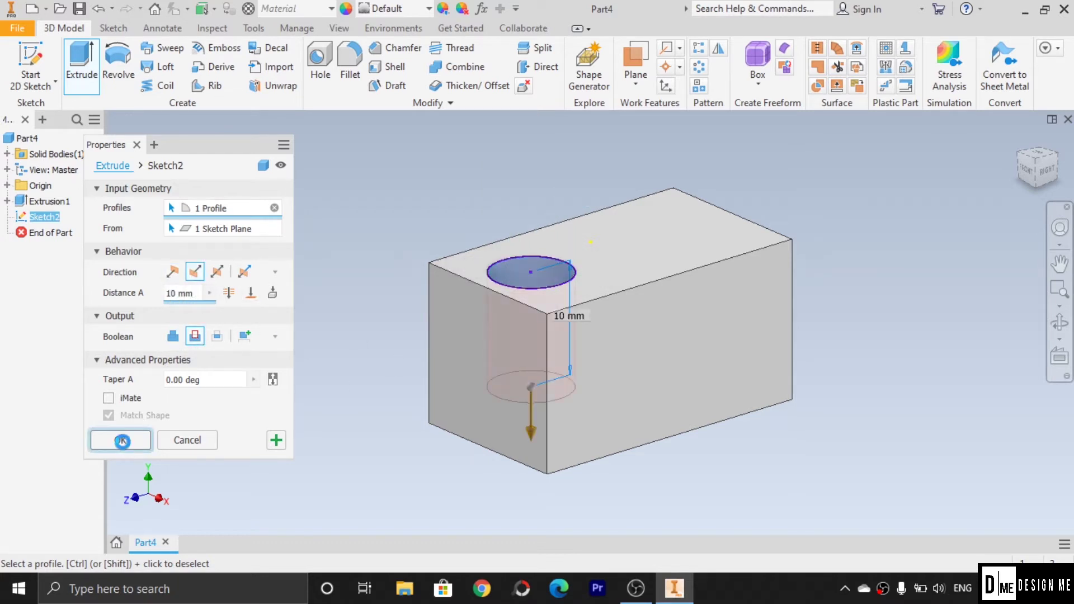
- Place a simple countersunk hole with through-all termination on the block's top face beside the circular cut
left_click(1059, 323)
left_click_drag(574, 313, 523, 289)
key("Escape")
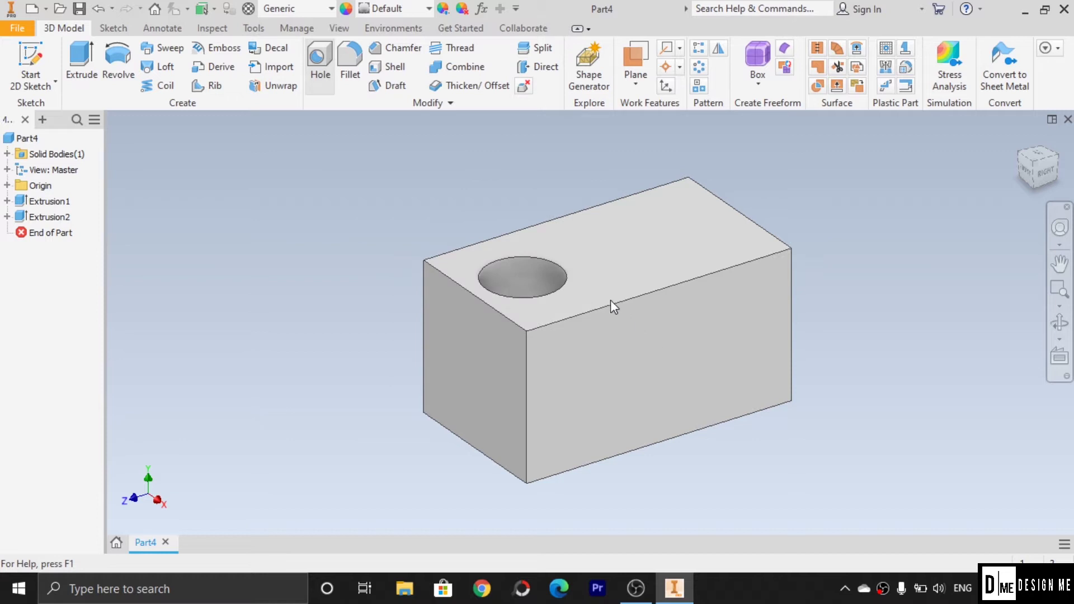
left_click(319, 62)
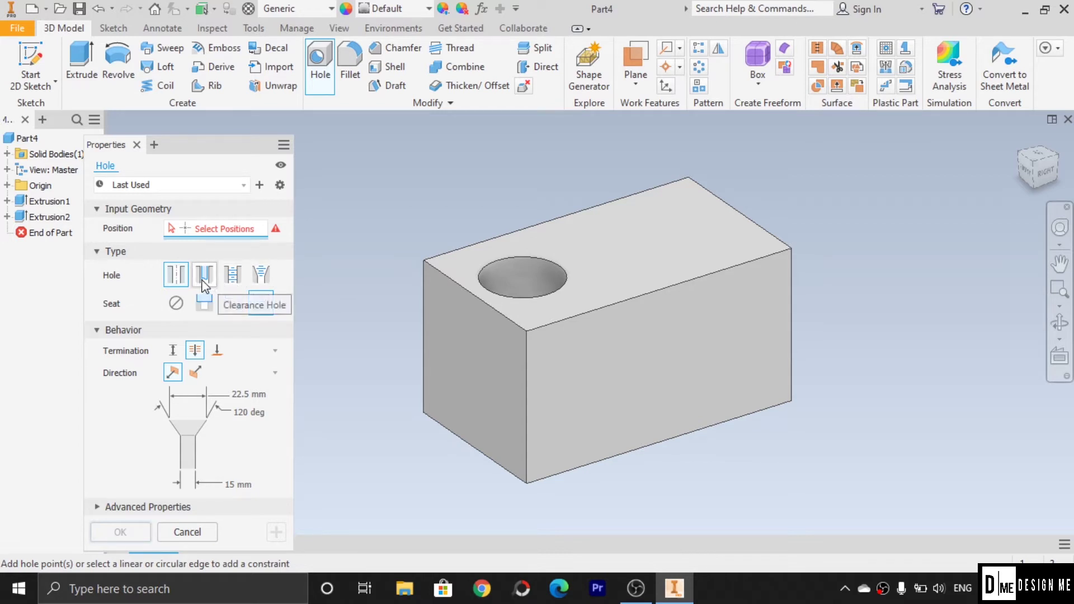
left_click(589, 231)
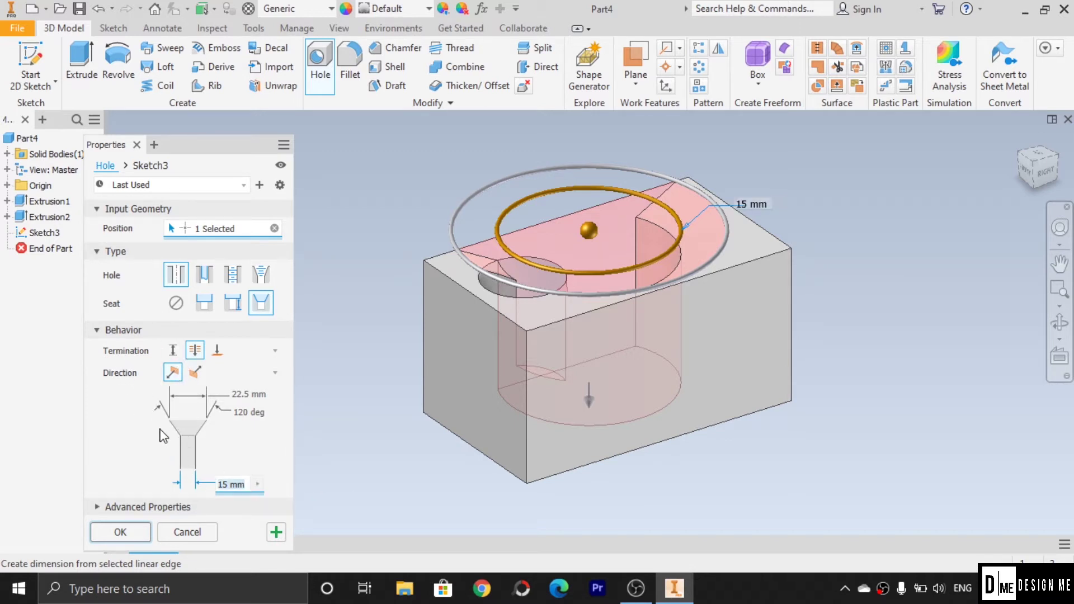
- Set the hole diameter to 3 mm and the countersink diameter to 6 mm, shift its center slightly toward the front long edge, and create it
left_click(251, 411)
left_click(247, 393)
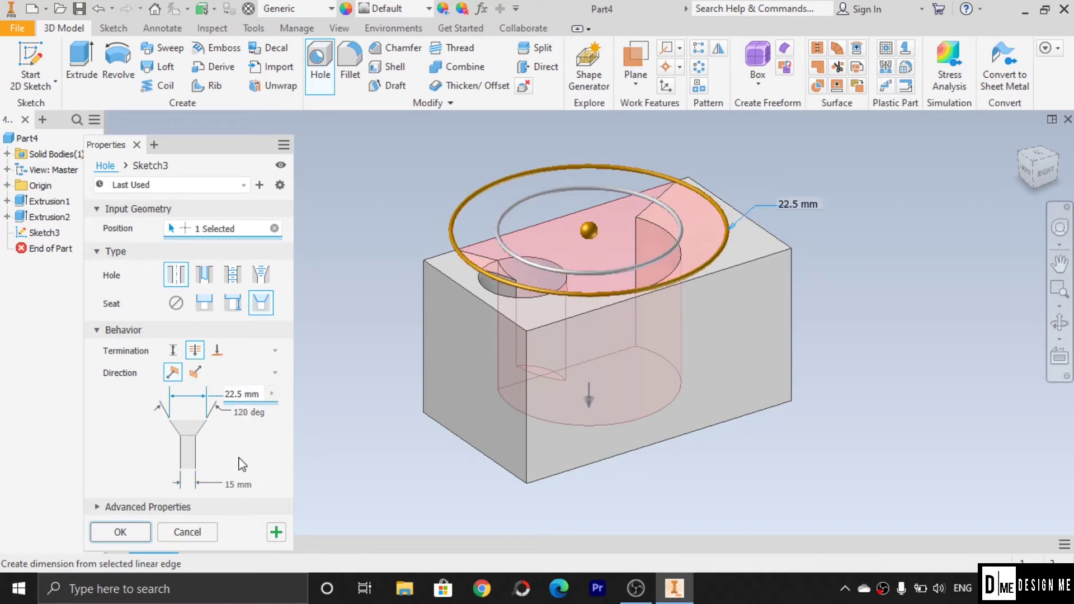
left_click(241, 483)
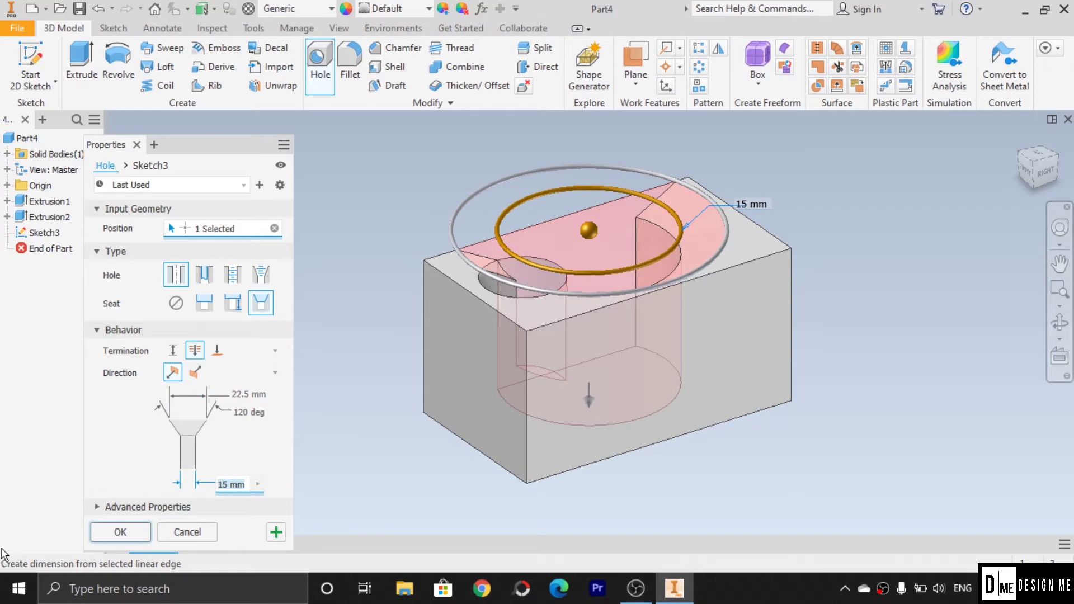
type("3")
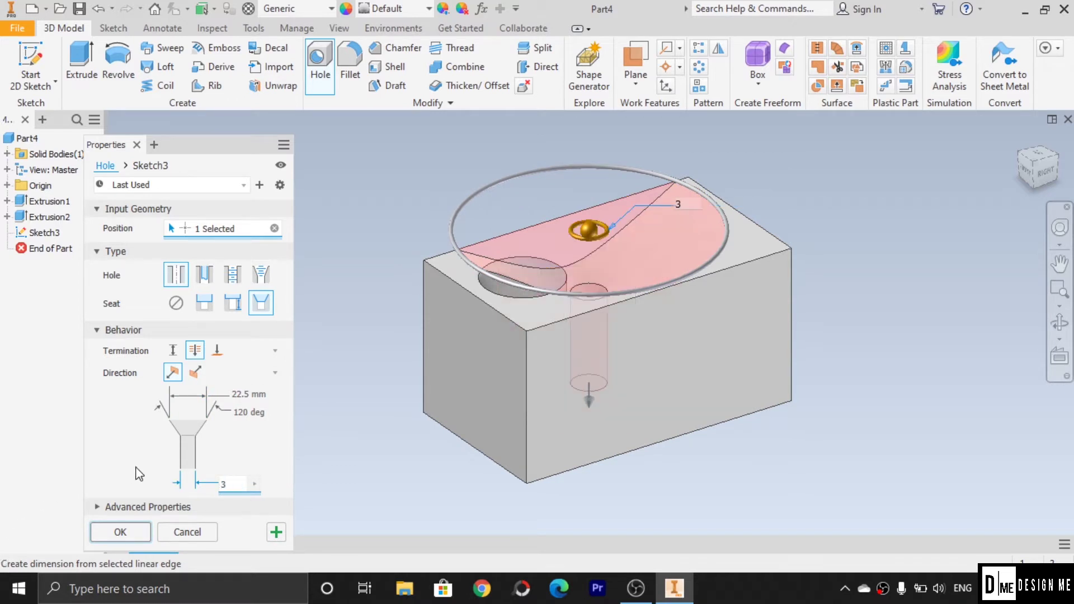
left_click(247, 393)
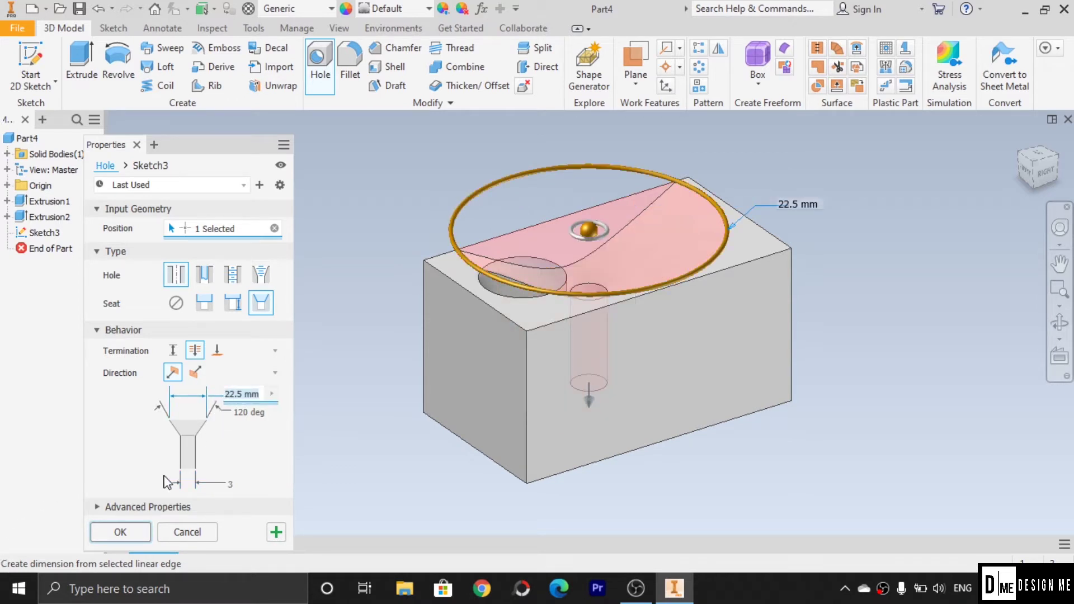
type("5")
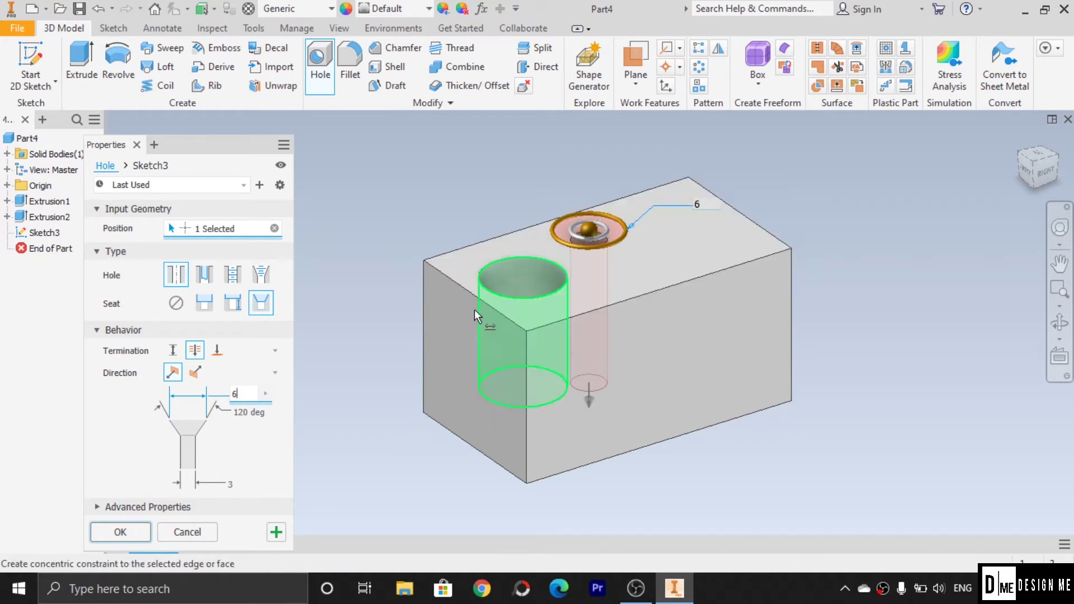
left_click_drag(585, 236, 605, 251)
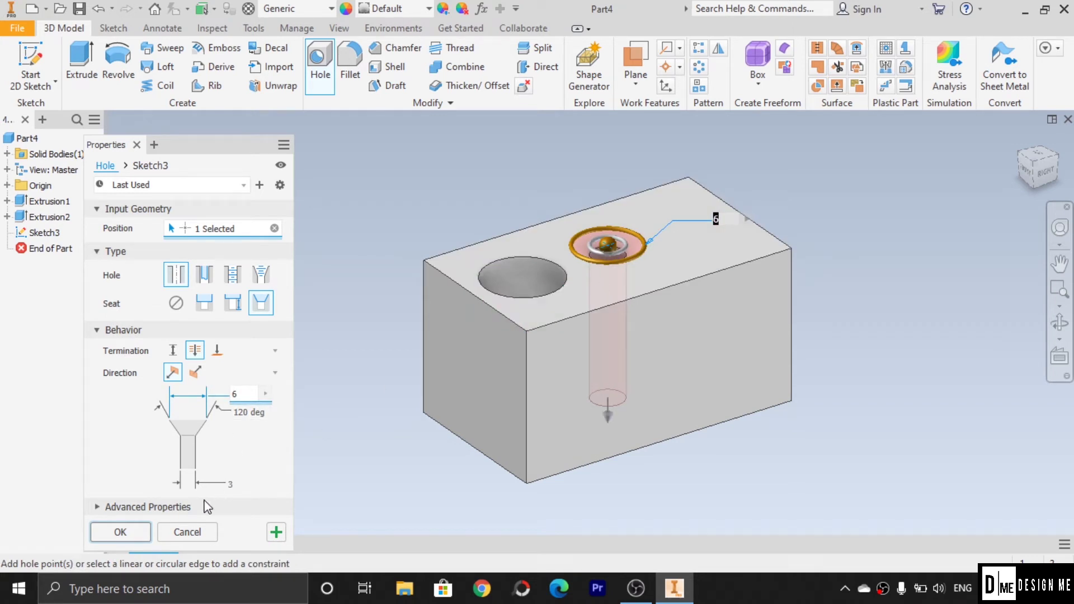
left_click(145, 532)
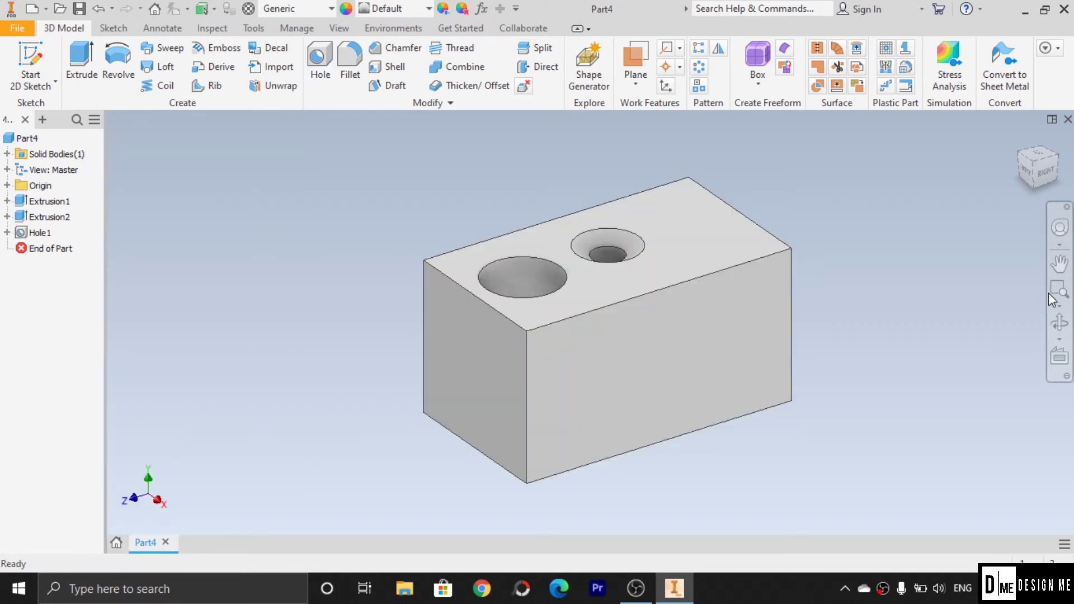
- Try a taper-tapped countersunk hole with through-all termination and a 10 mm countersink diameter on the block's long side face
left_click(1059, 322)
left_click_drag(660, 279, 609, 288)
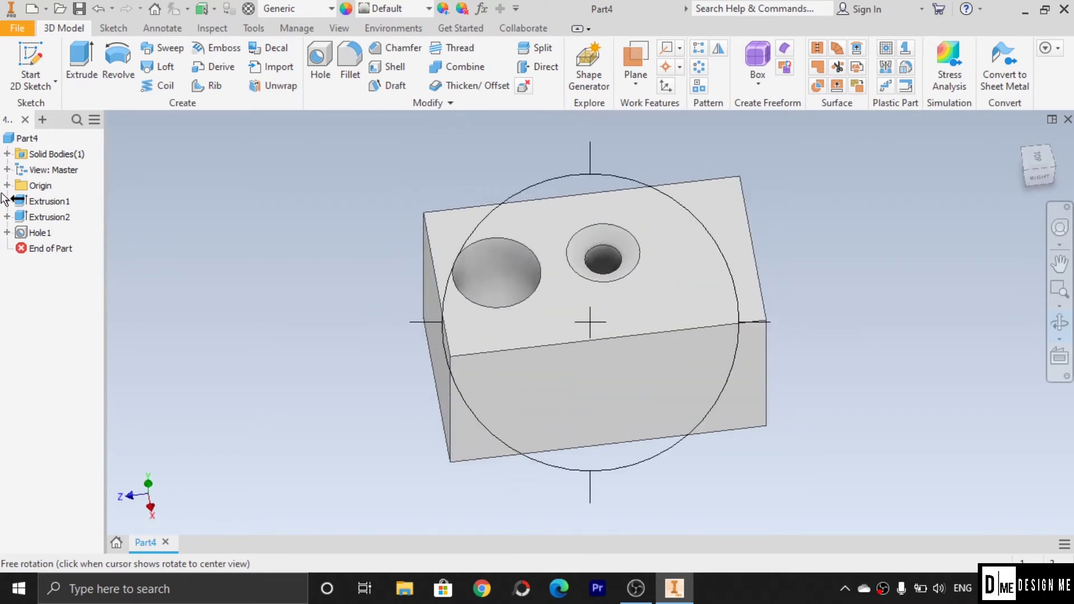
key("Escape")
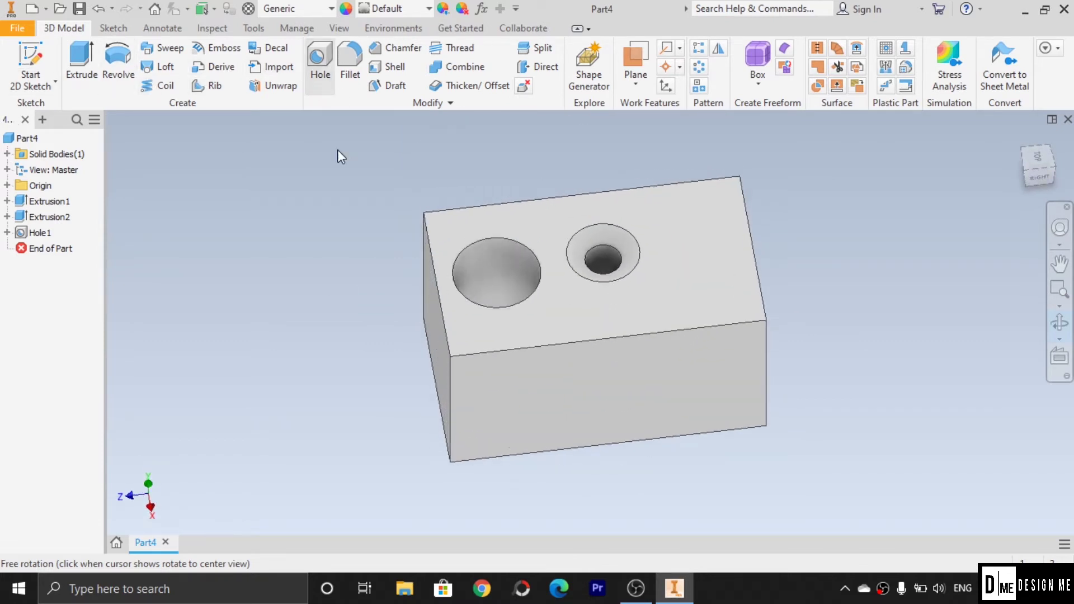
key("h")
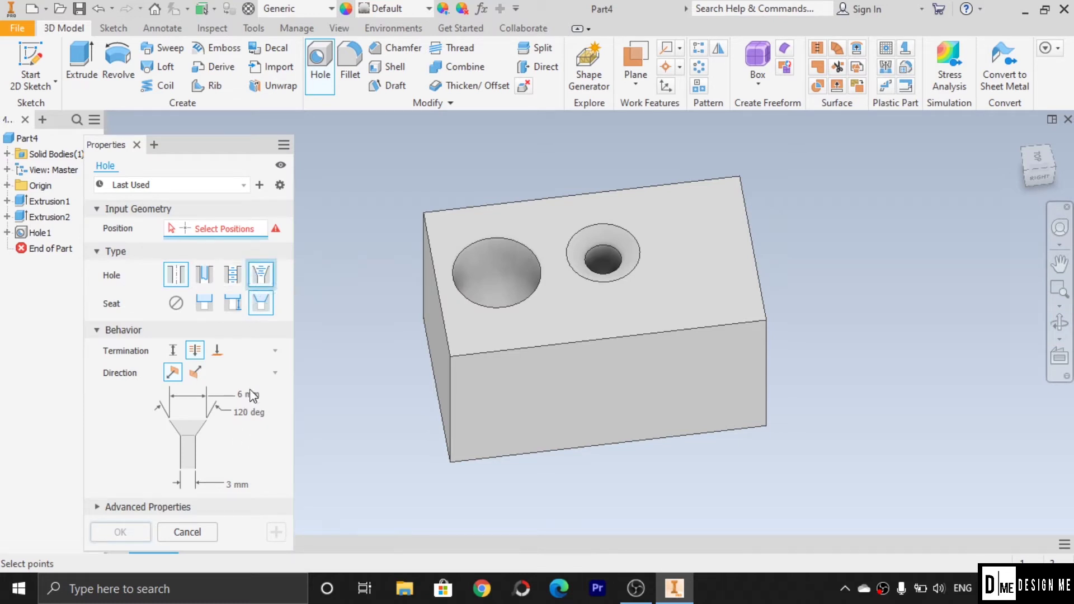
scroll(237, 405, "down", 2)
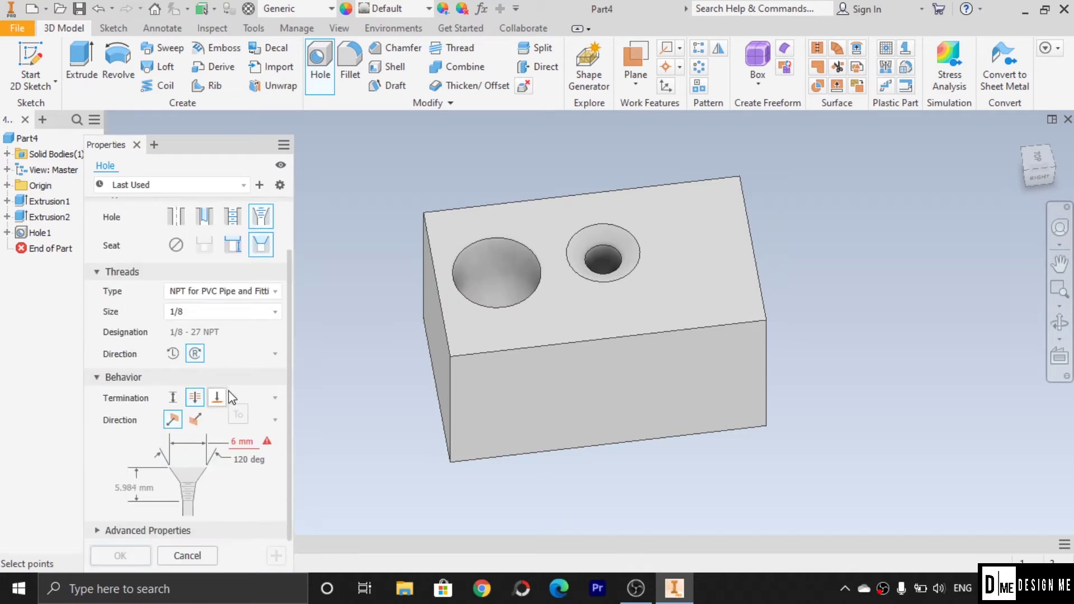
left_click(242, 441)
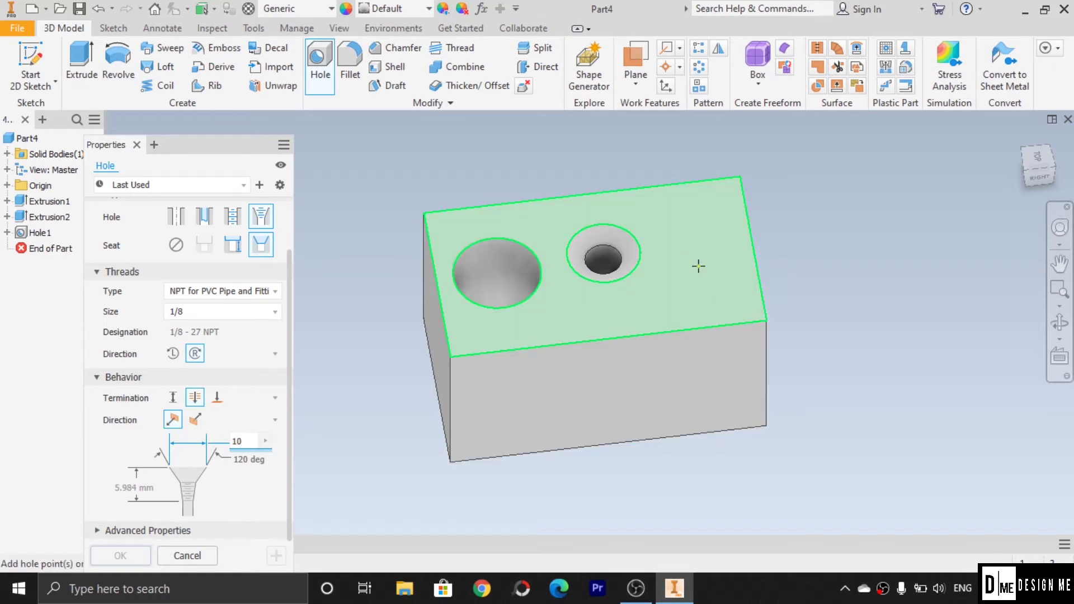
left_click(602, 392)
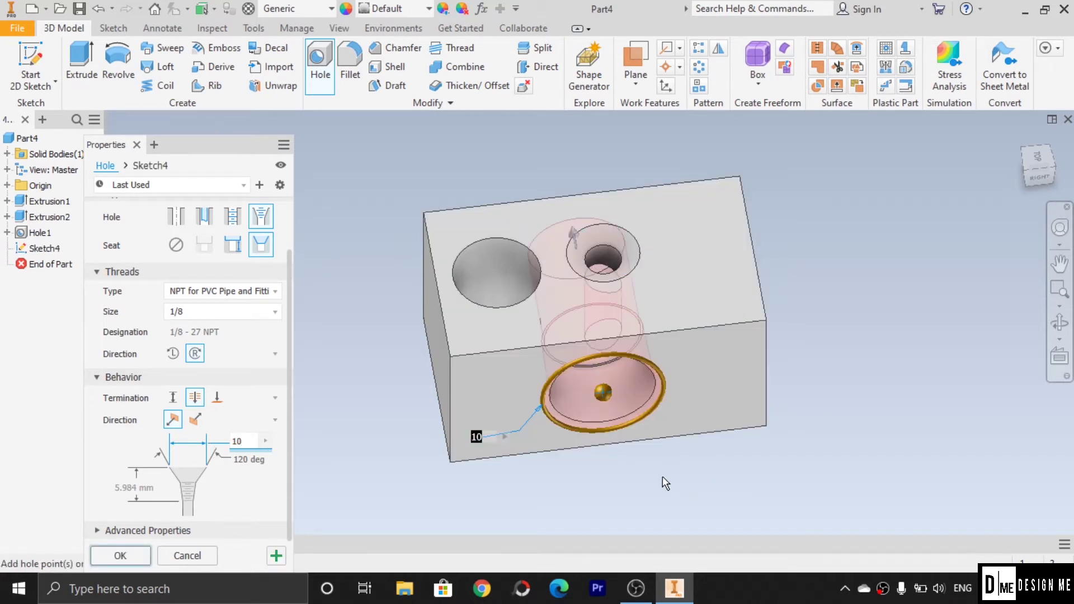
left_click(1059, 323)
left_click_drag(620, 414, 689, 332)
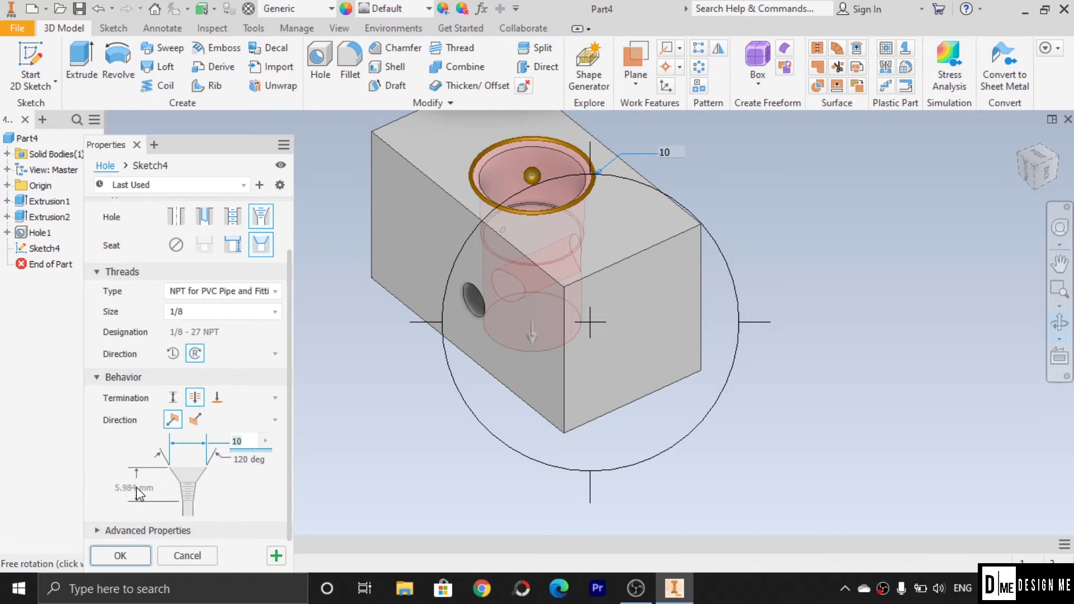
- Try a 60-degree countersink angle and the To termination on the tapped hole, and abandon the hole
key("Tab")
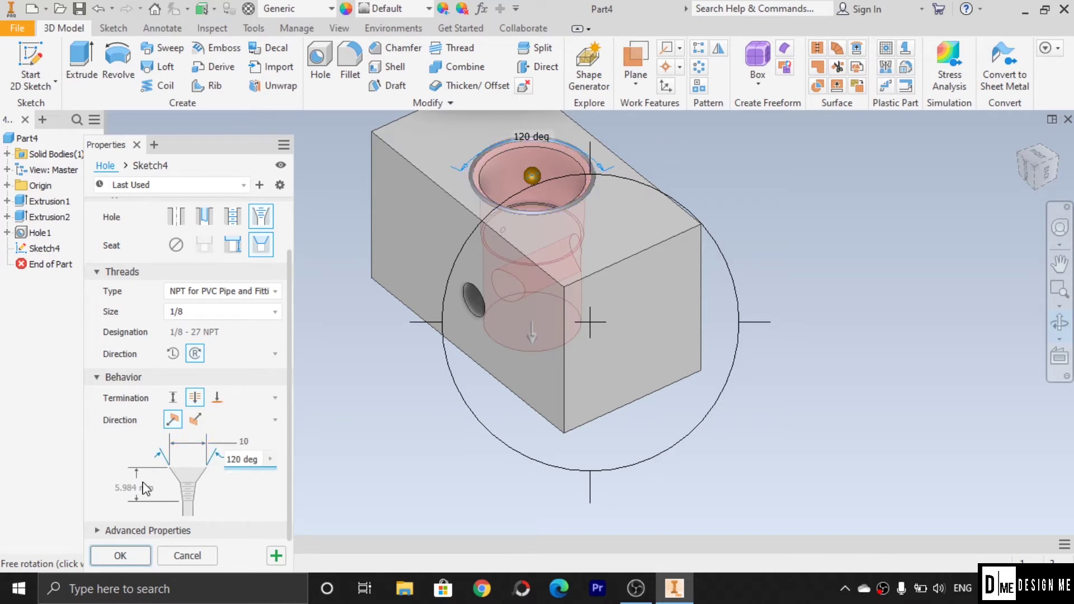
double_click(255, 458)
type("60")
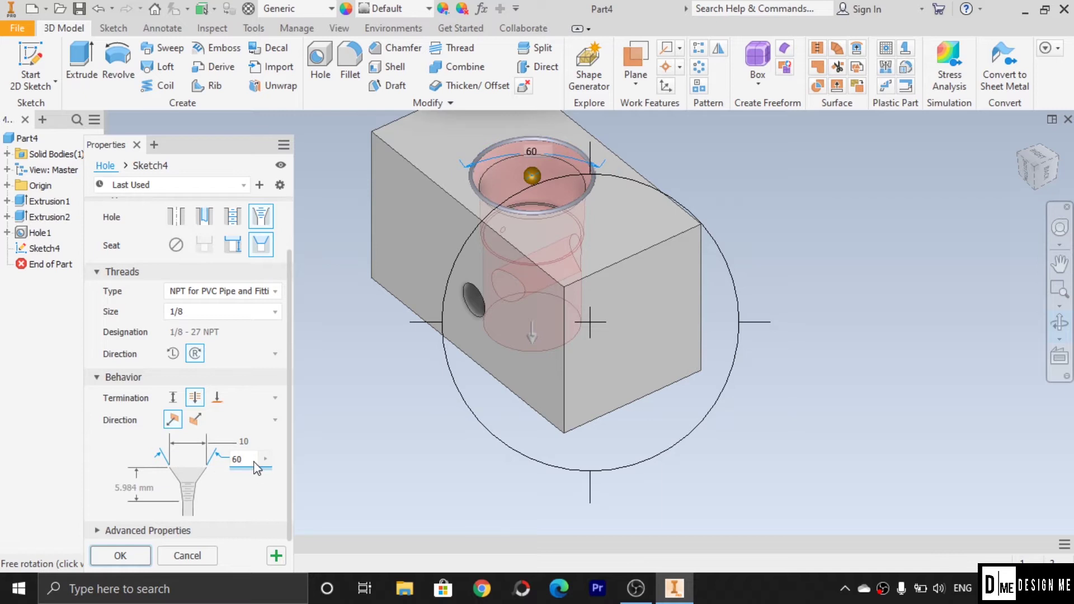
left_click(217, 398)
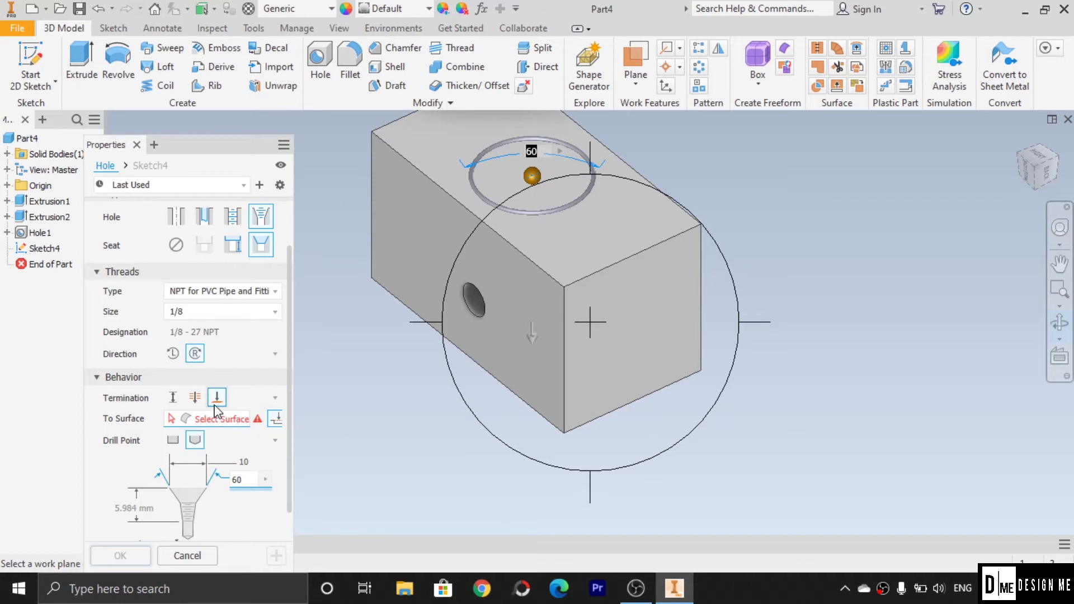
key("F4")
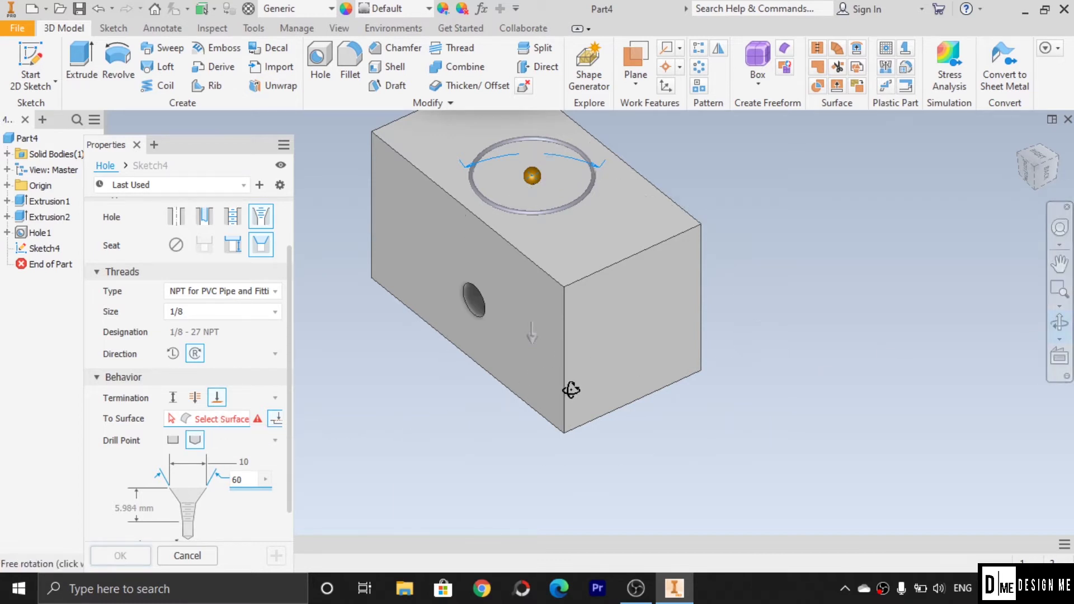
left_click_drag(570, 389, 576, 338)
key("Escape")
key("Escape")
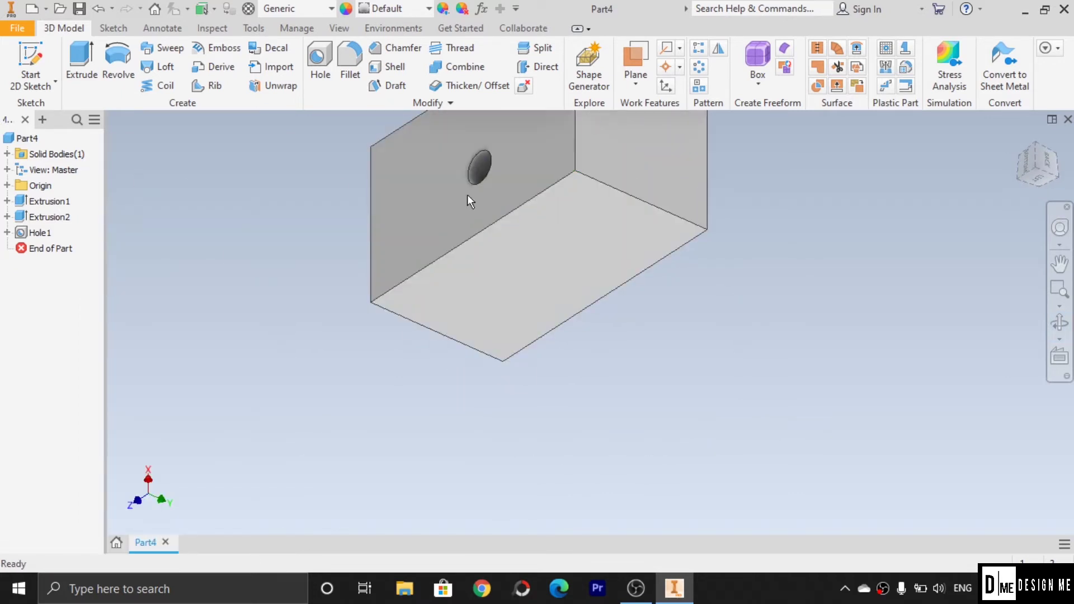
- Place a simple countersunk hole of 3 mm diameter with a 6 mm countersink near the middle of the long side face
left_click(1060, 323)
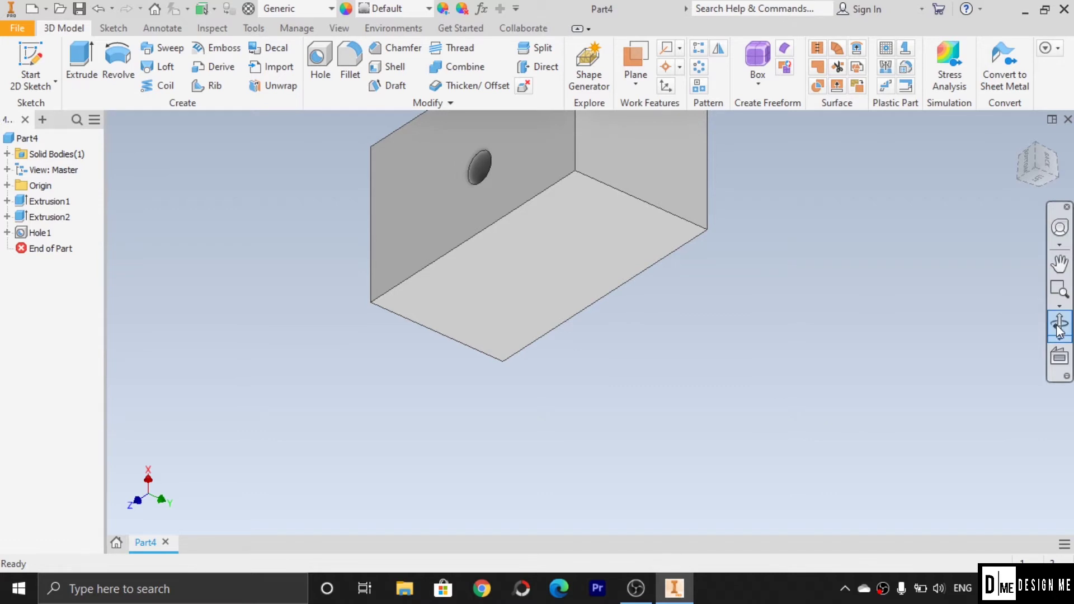
mouse_move(712, 326)
left_mouse_down()
mouse_move(727, 350)
mouse_move(707, 343)
left_mouse_up()
key("Escape")
key("h")
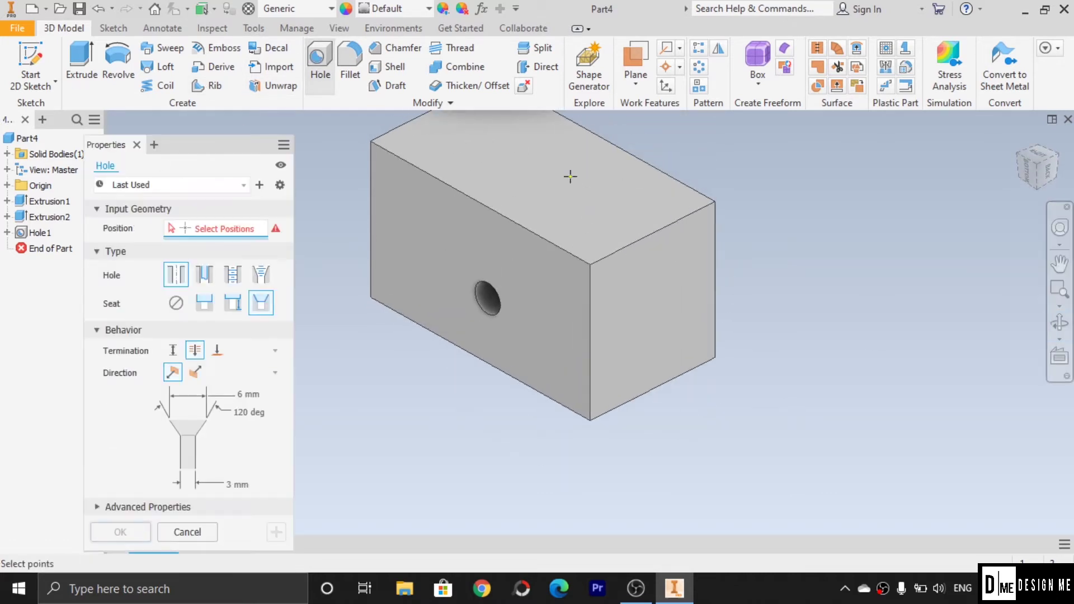
left_click(537, 162)
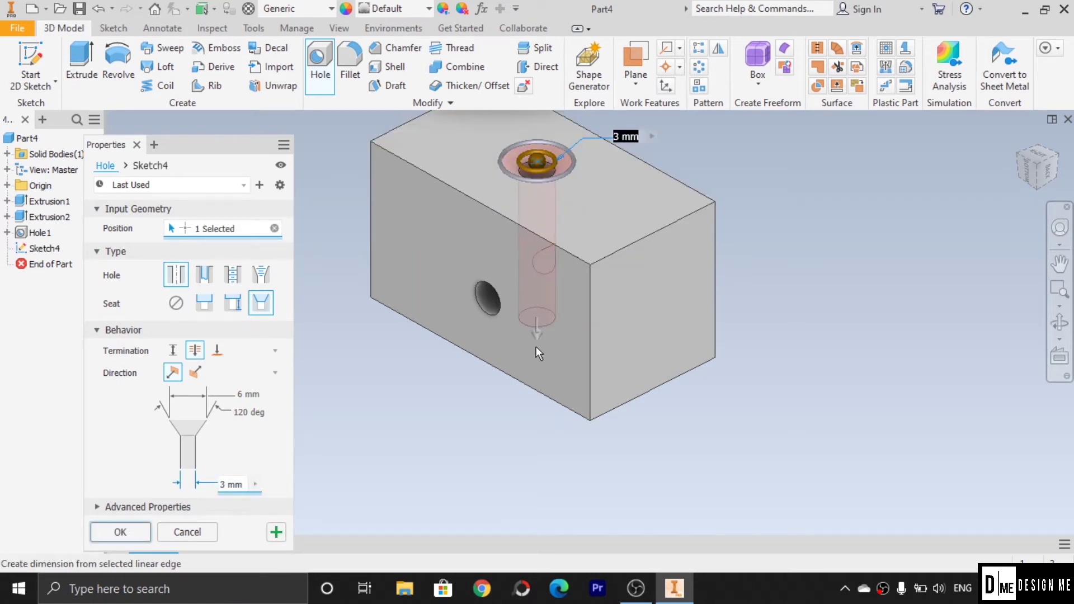
left_click(1059, 322)
left_click_drag(611, 396, 388, 403)
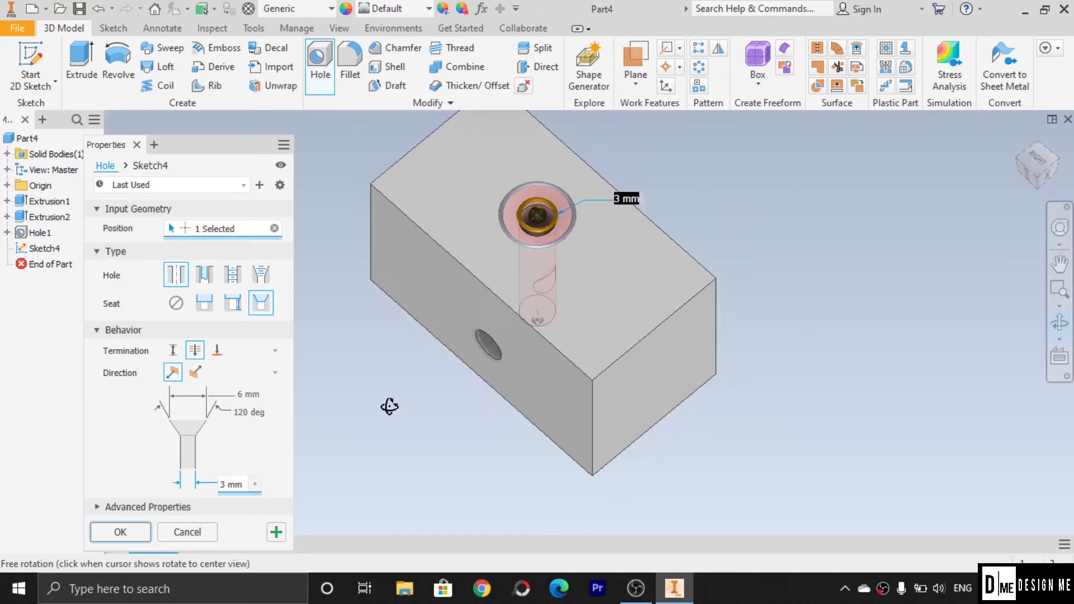
- Terminate the side-face hole at the YZ Plane instead of through all, and create it
left_click(217, 351)
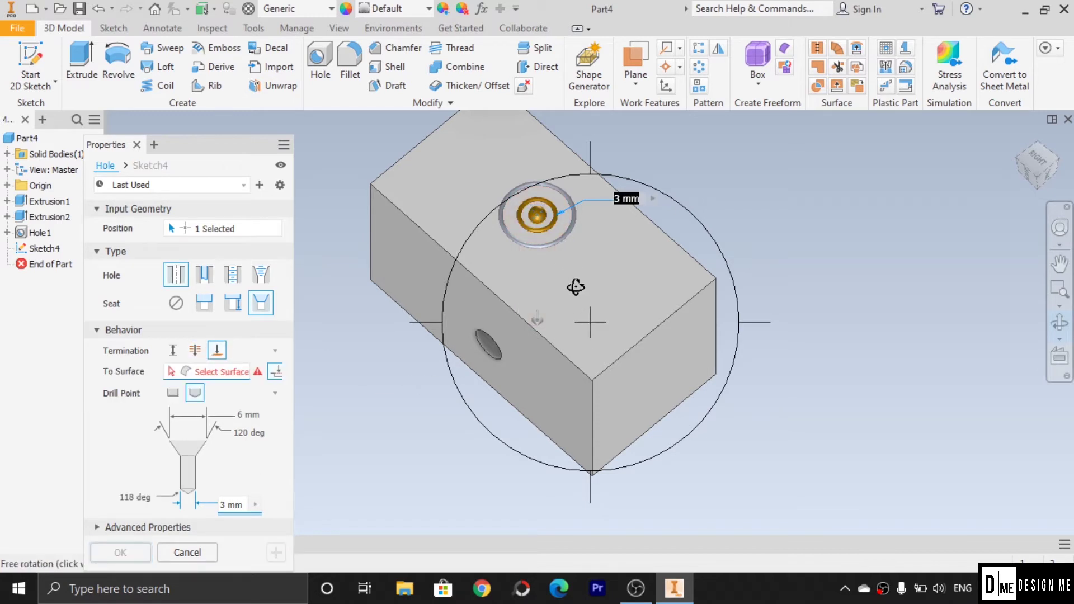
left_click(7, 185)
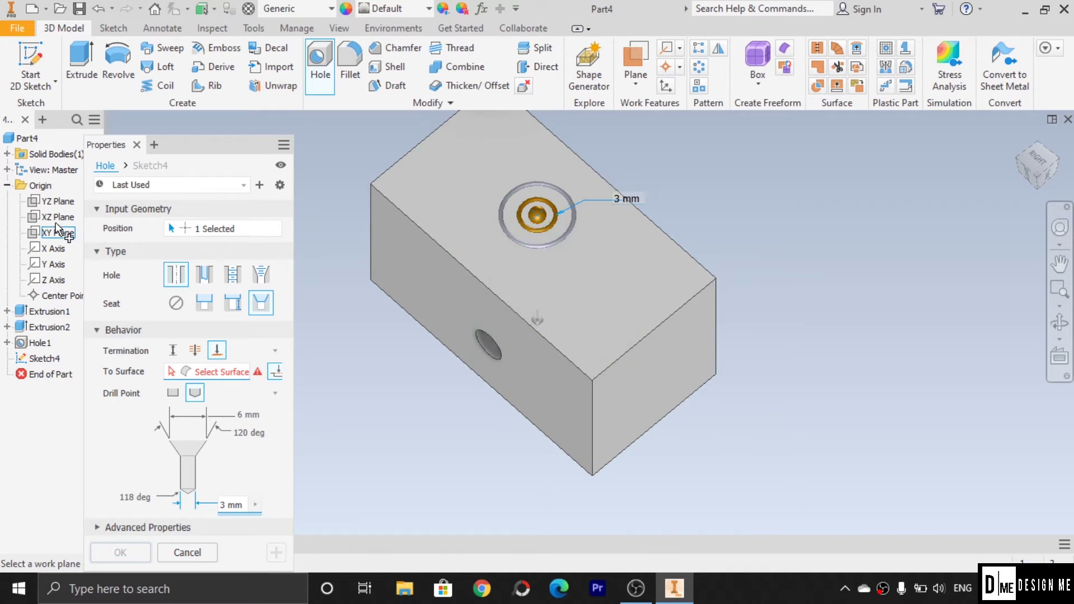
left_click(57, 200)
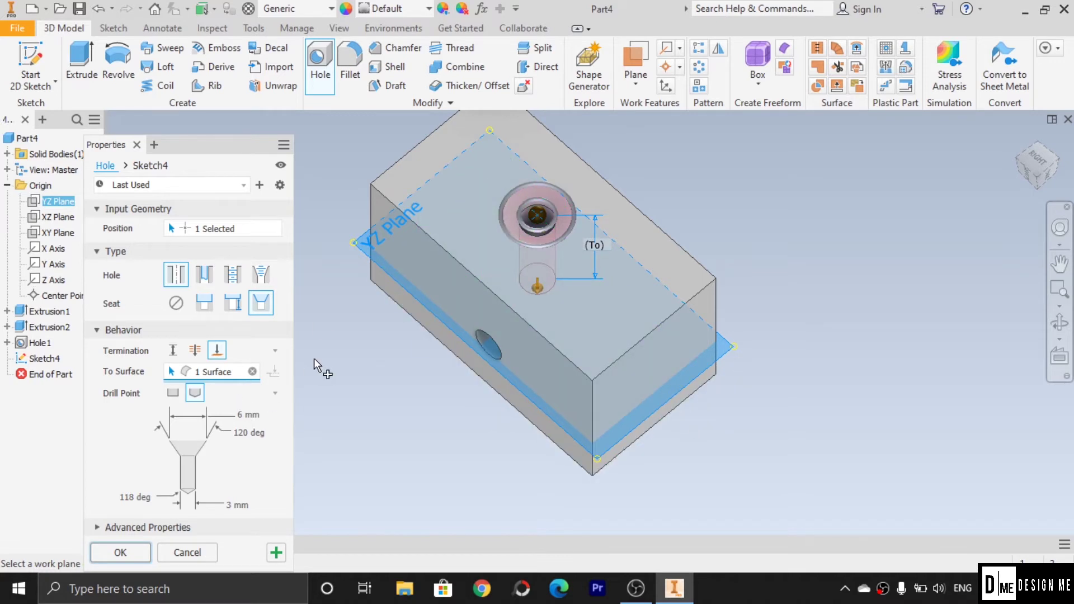
left_click(120, 553)
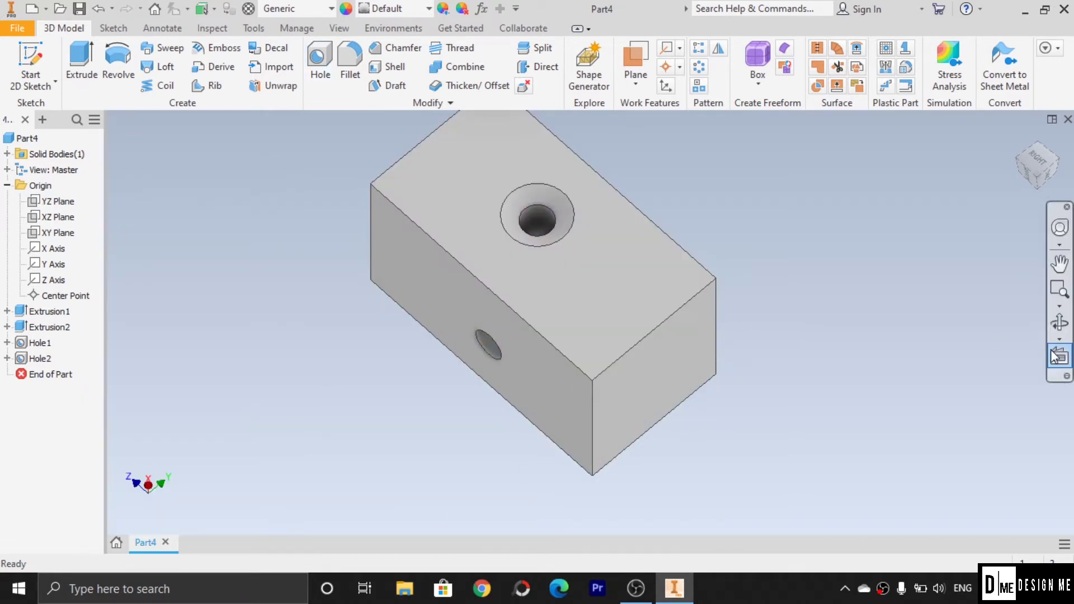
- Examine the Hole feature's distance termination with its countersink diameter, depth, hole diameter and drill point angle settings, without creating a hole
left_click(1059, 323)
left_click_drag(855, 305, 472, 259)
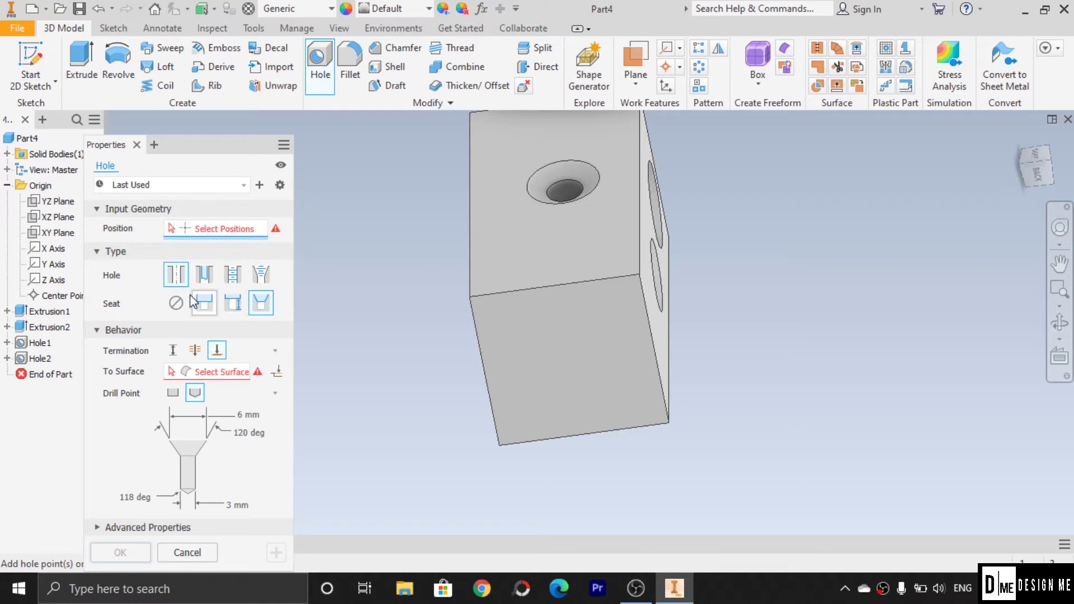
left_click(177, 354)
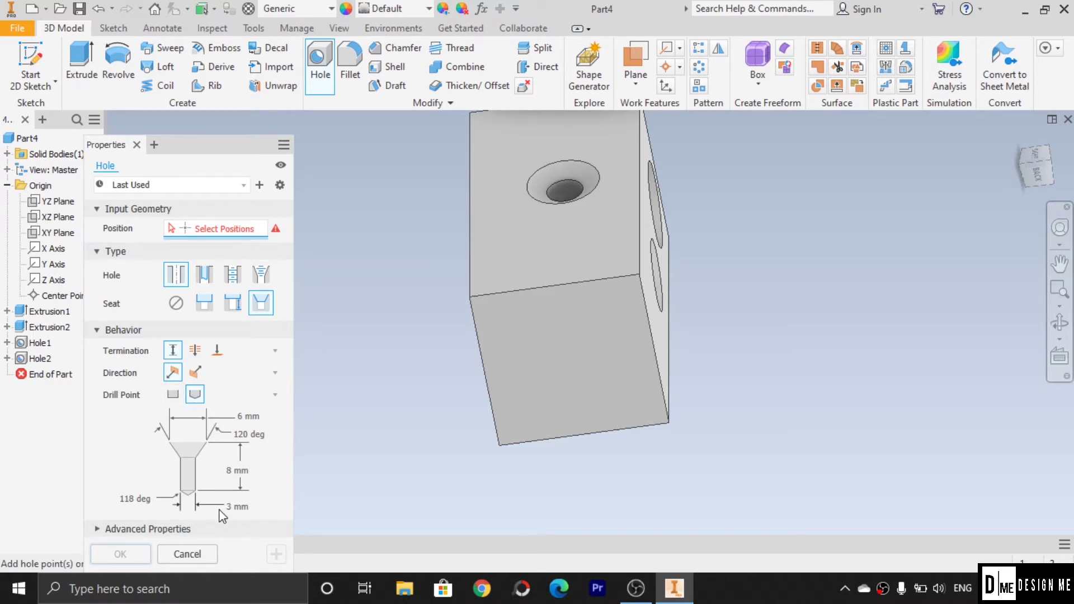
left_click(245, 510)
left_click(242, 416)
left_click(240, 469)
left_click(241, 506)
left_click(137, 499)
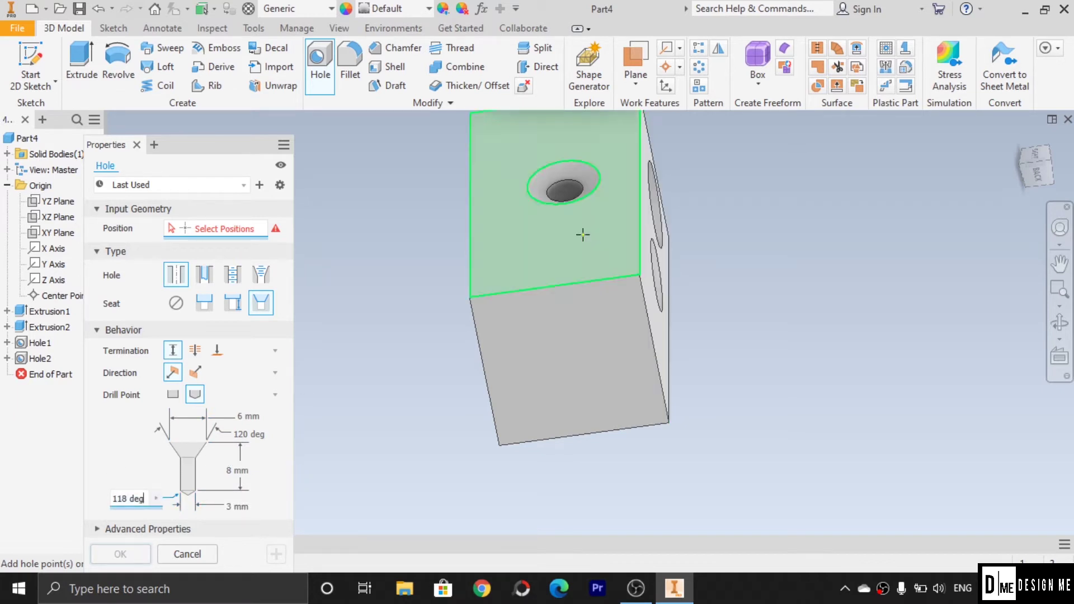
left_click_drag(205, 146, 219, 127)
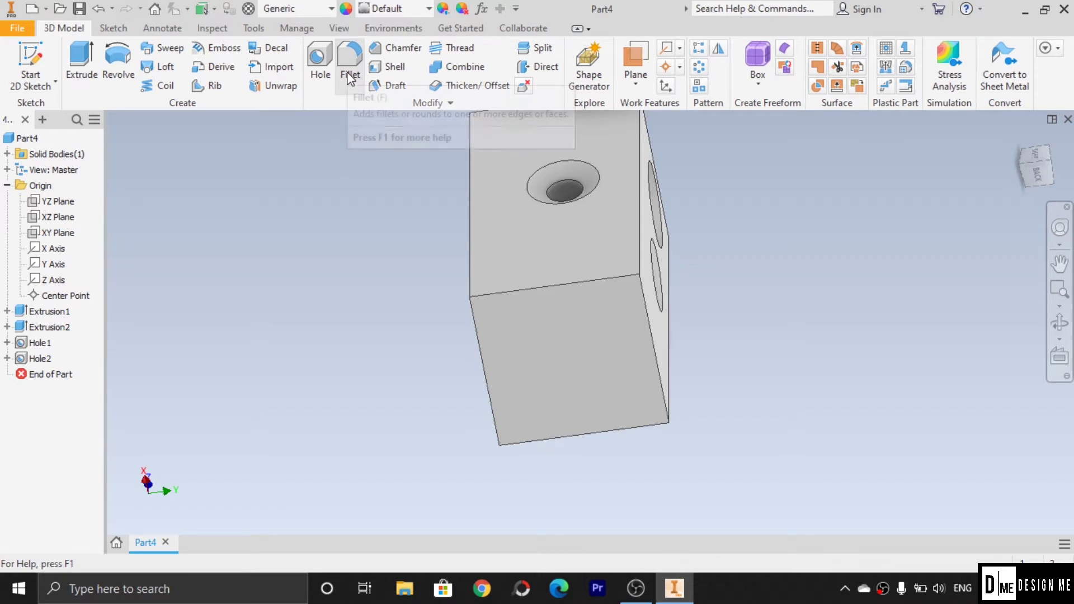
- Set up a constant 1 mm fillet on the side face's long edge away from the circular cut and its adjoining short edge
left_click(348, 60)
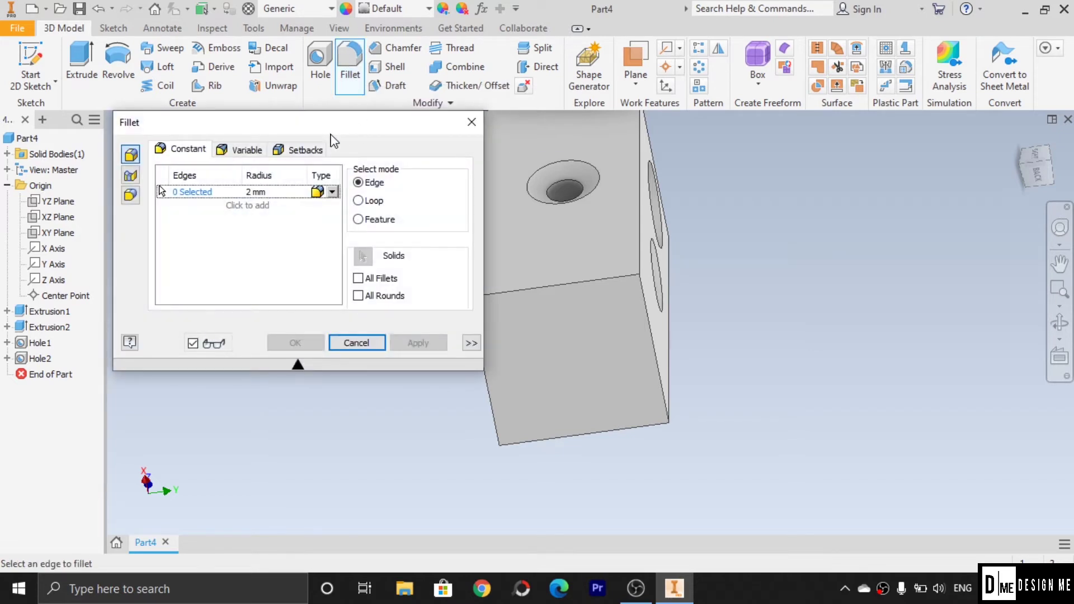
left_click_drag(308, 129, 244, 162)
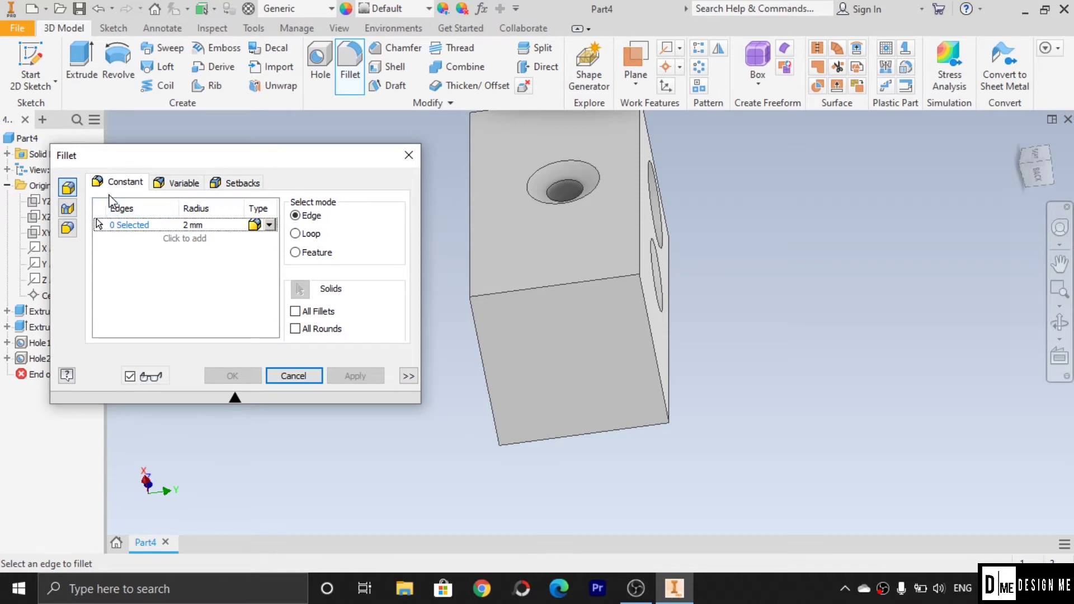
left_click(114, 187)
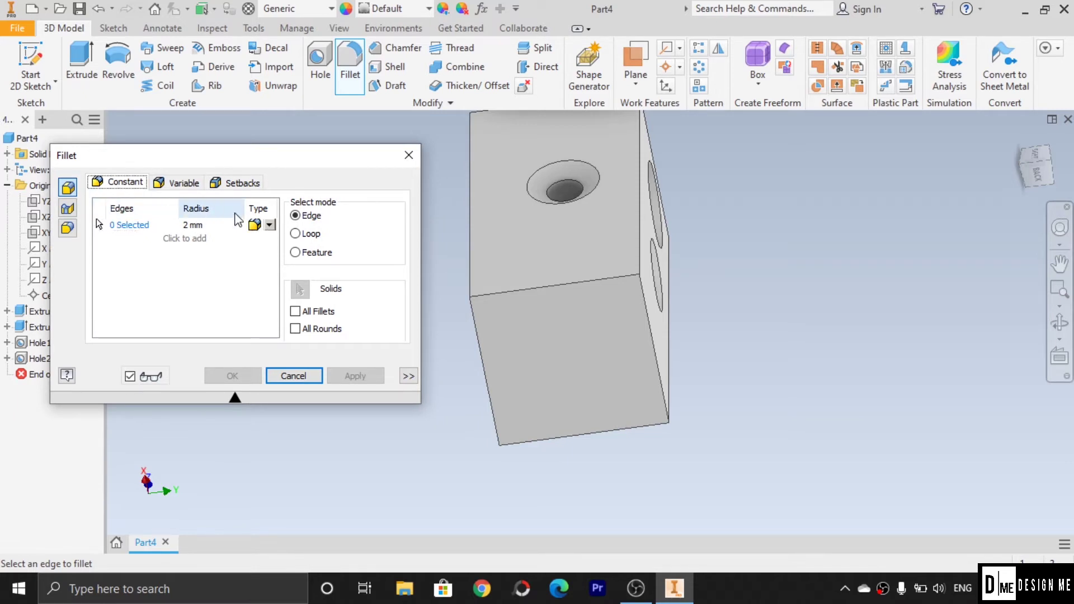
left_click(469, 230)
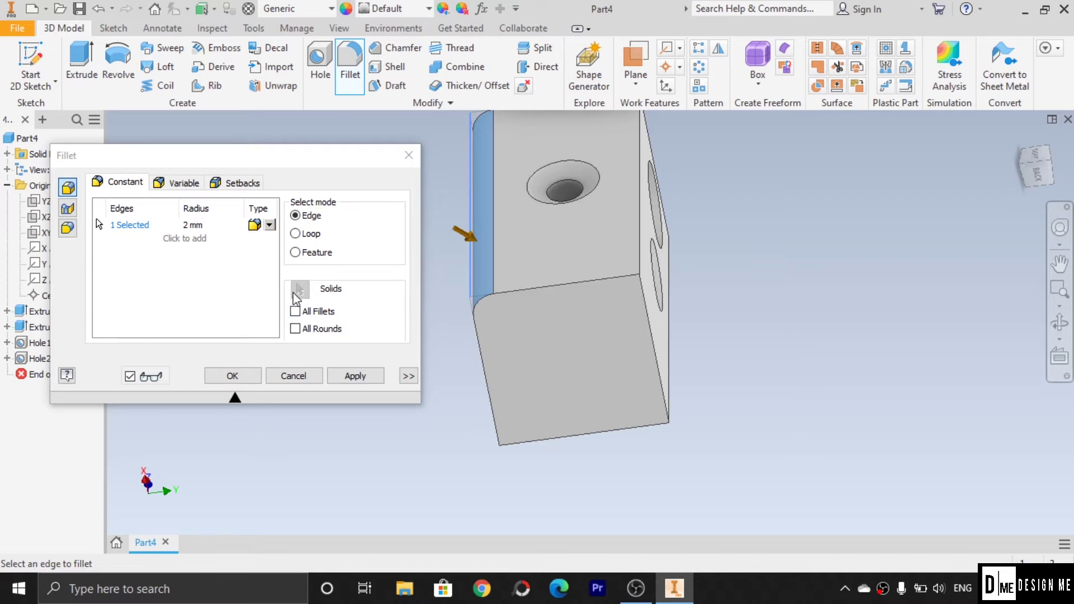
left_click(191, 224)
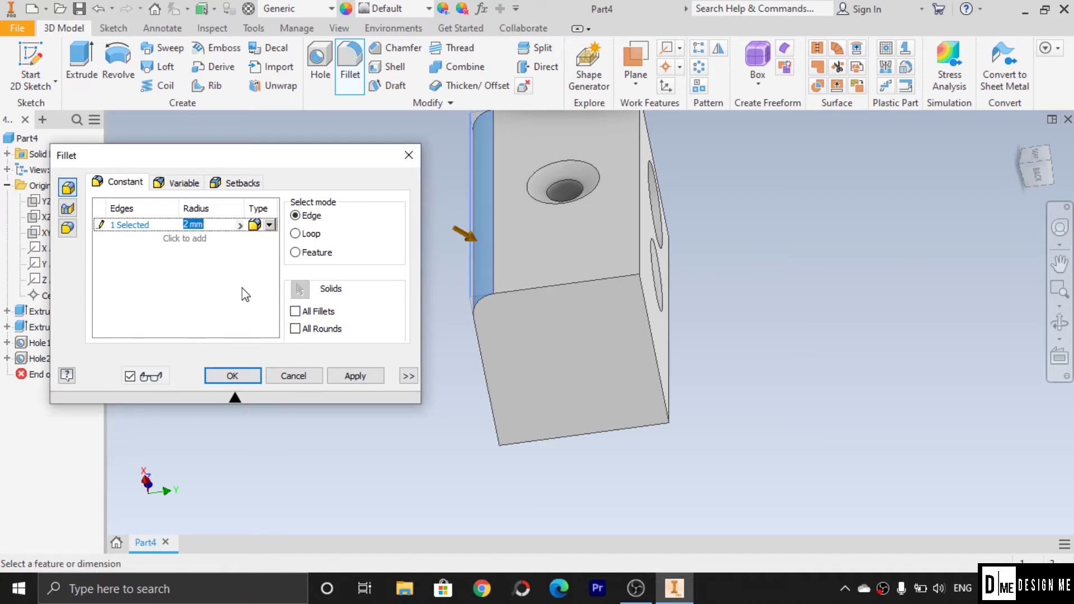
type("1")
left_click(568, 287)
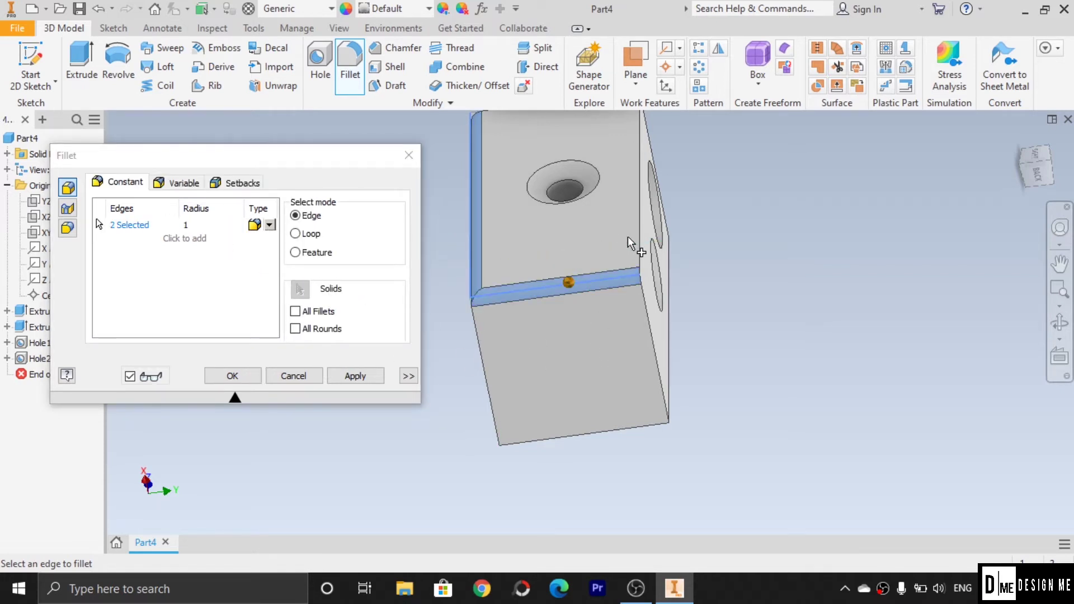
- Add a second constant-radius fillet set for the side face's opposite long edge, with a radius of 3 mm
left_click(185, 239)
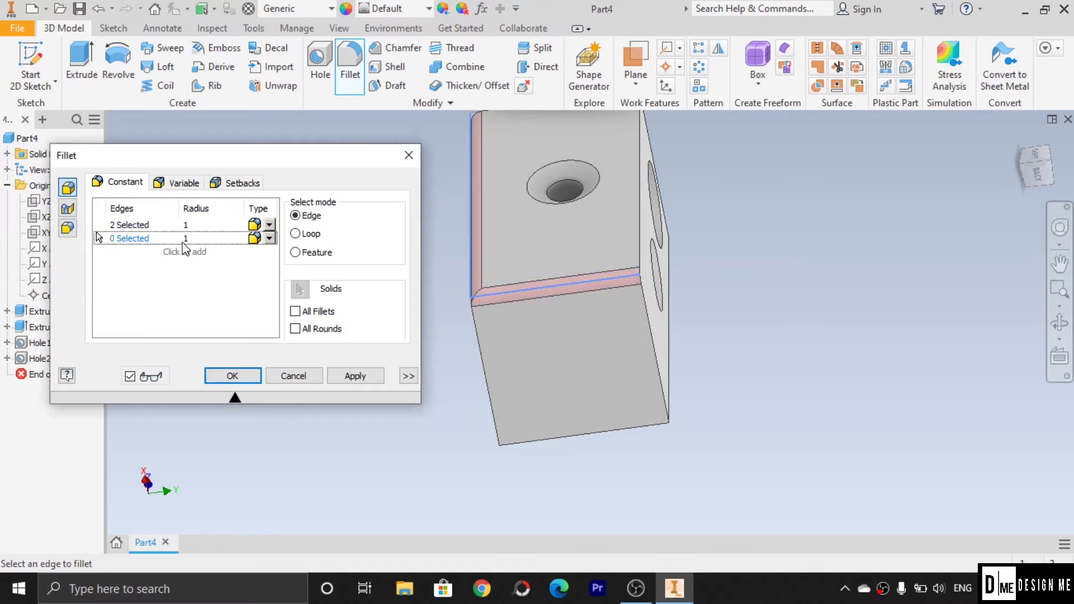
left_click(139, 227)
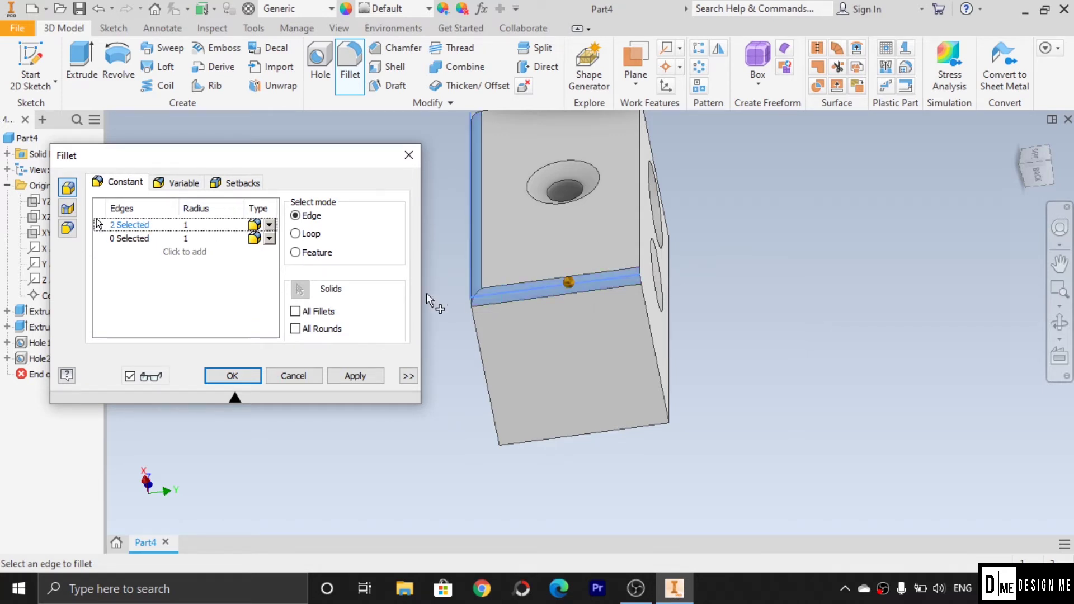
left_click(129, 239)
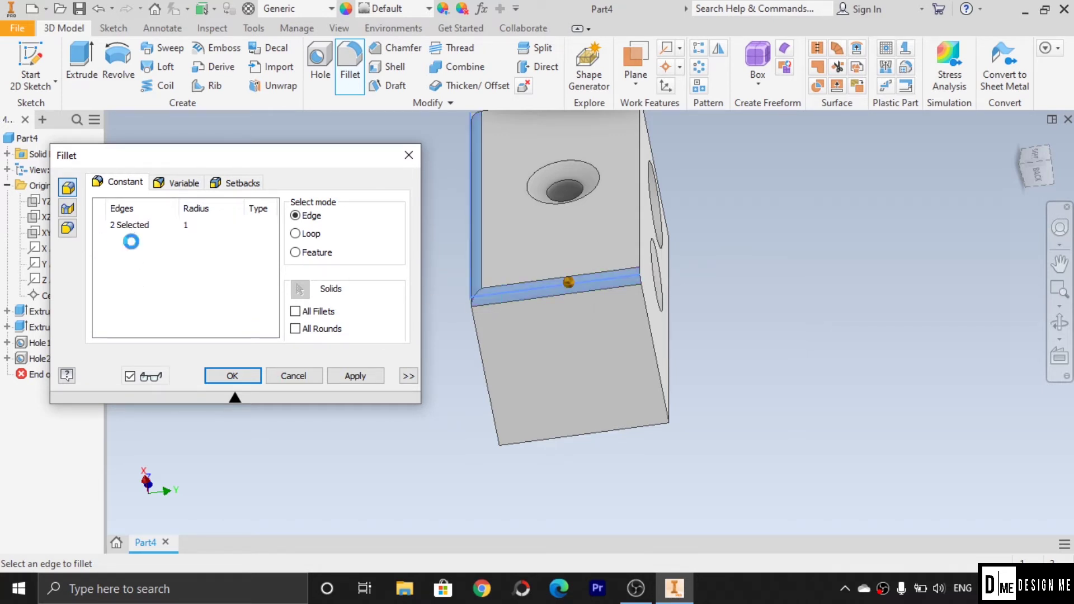
left_click(642, 208)
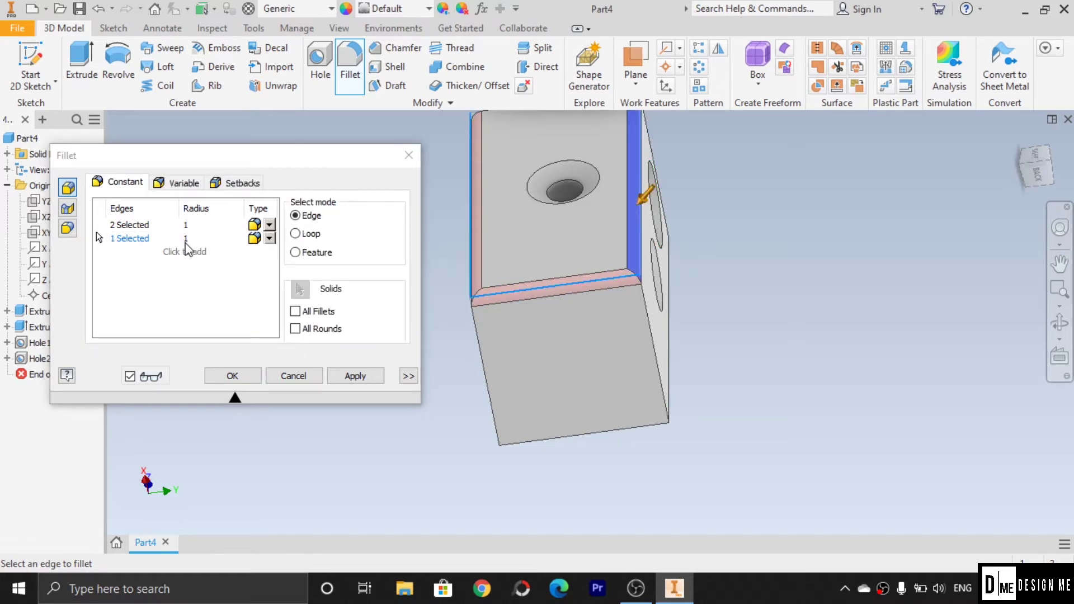
left_click(187, 238)
type("3")
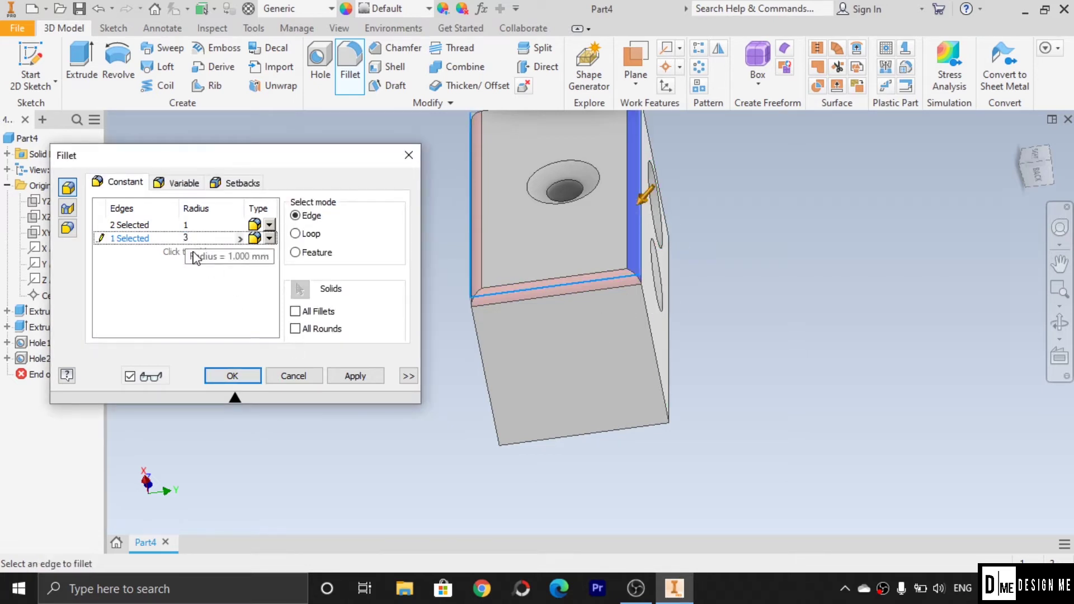
- Add the side face's remaining short edge to the 3 mm set, and round one side edge of the adjoining end face in a 2 mm set
scroll(544, 263, "down", 5)
left_click(555, 225)
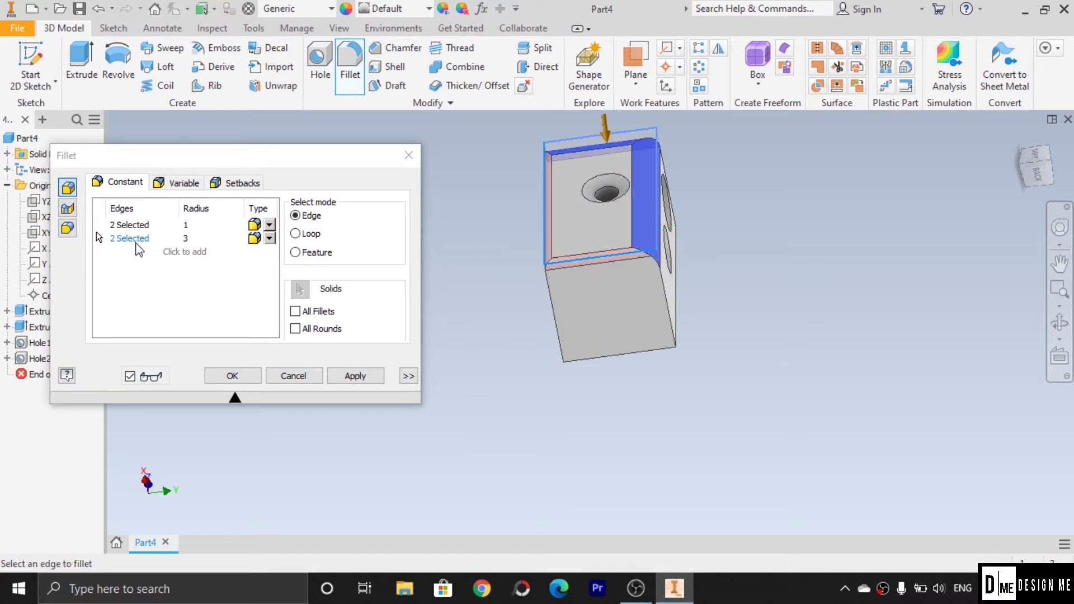
left_click(190, 253)
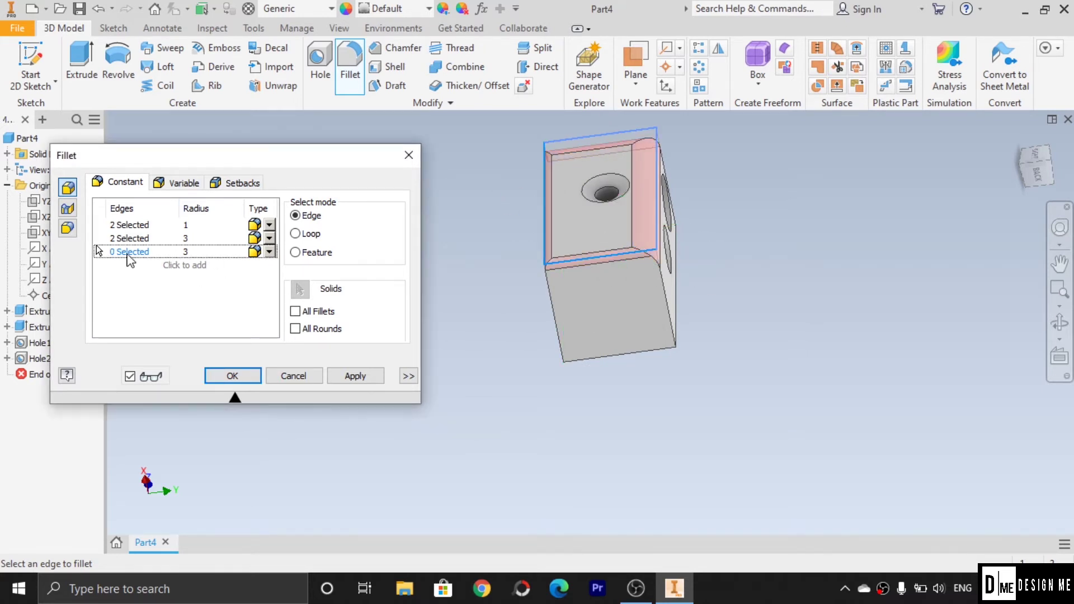
left_click(557, 306)
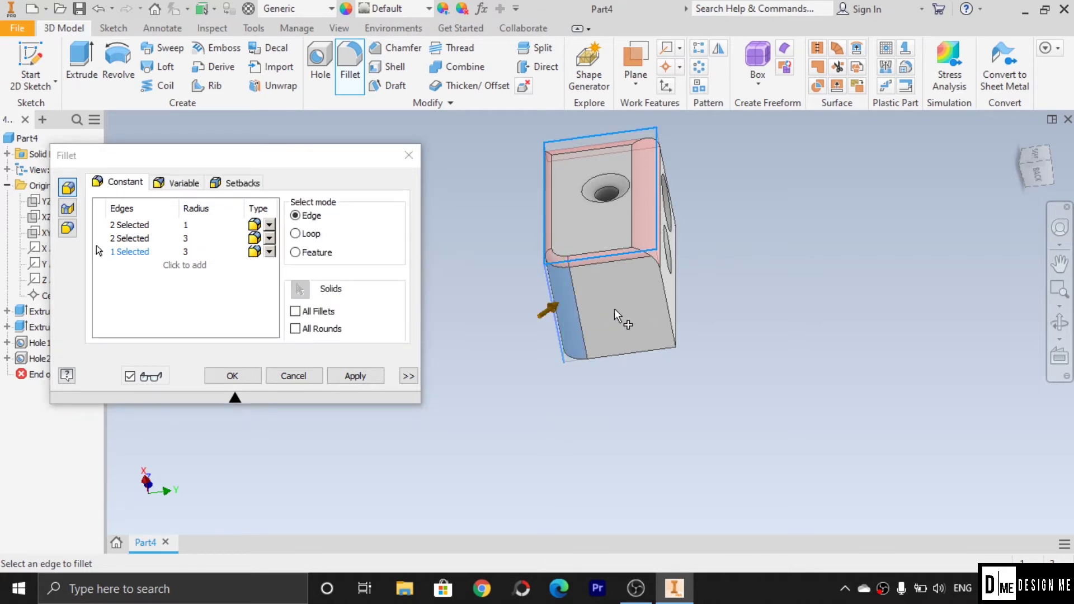
left_click(190, 251)
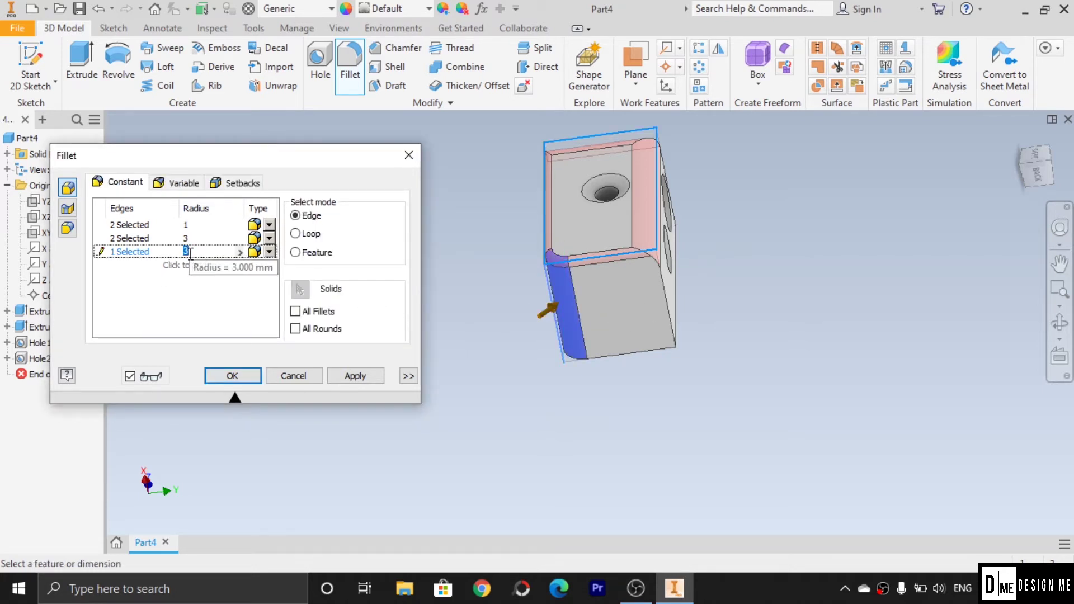
type("2")
left_click(211, 289)
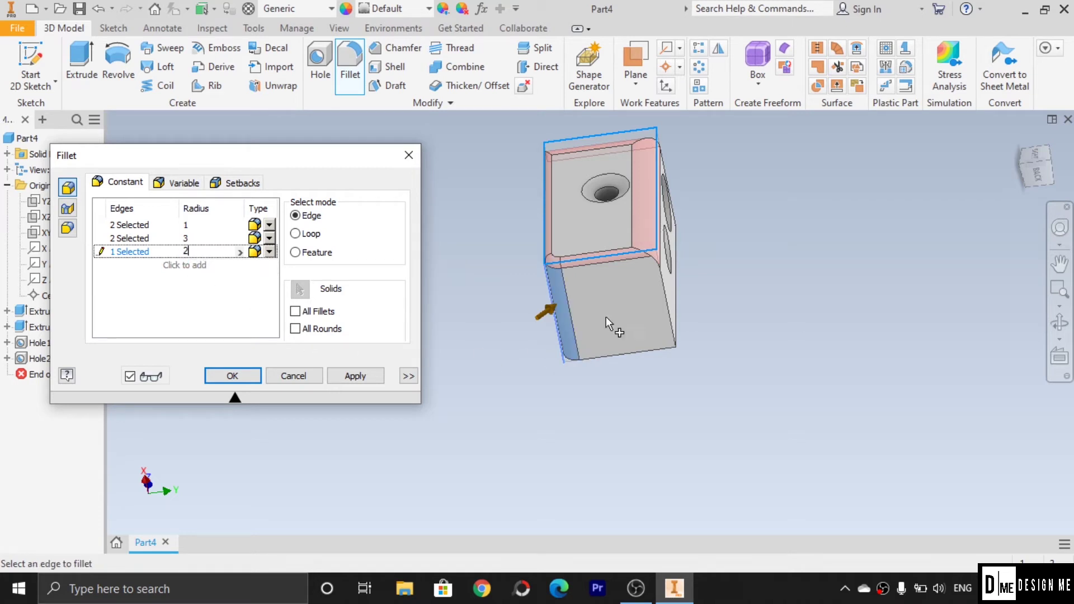
- Add the end face's two remaining edges to the 2 mm set and create the constant-radius fillets
left_click(616, 350)
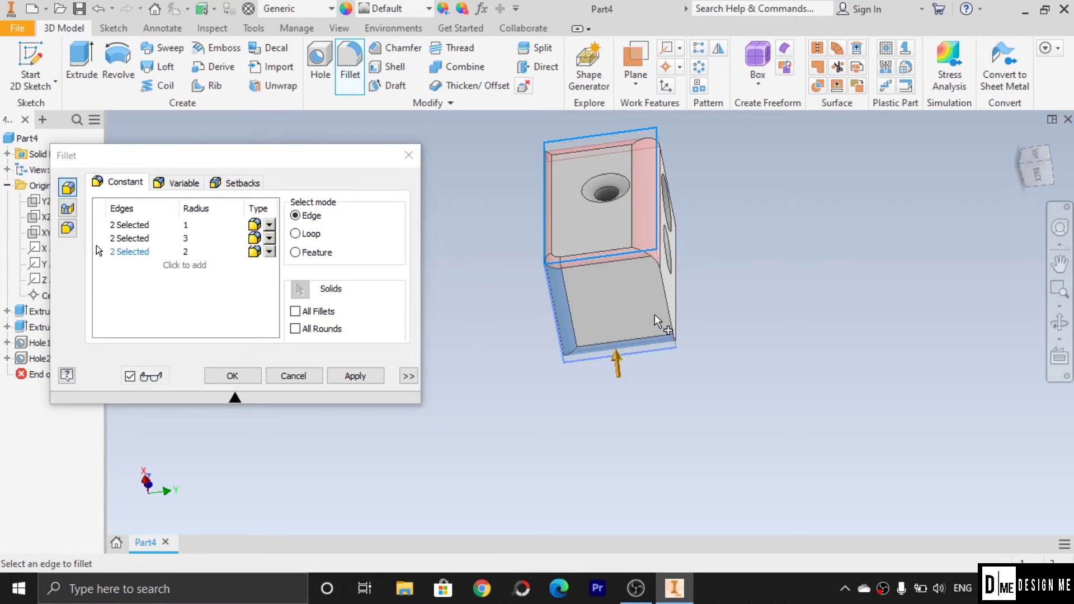
scroll(642, 361, "up", 3)
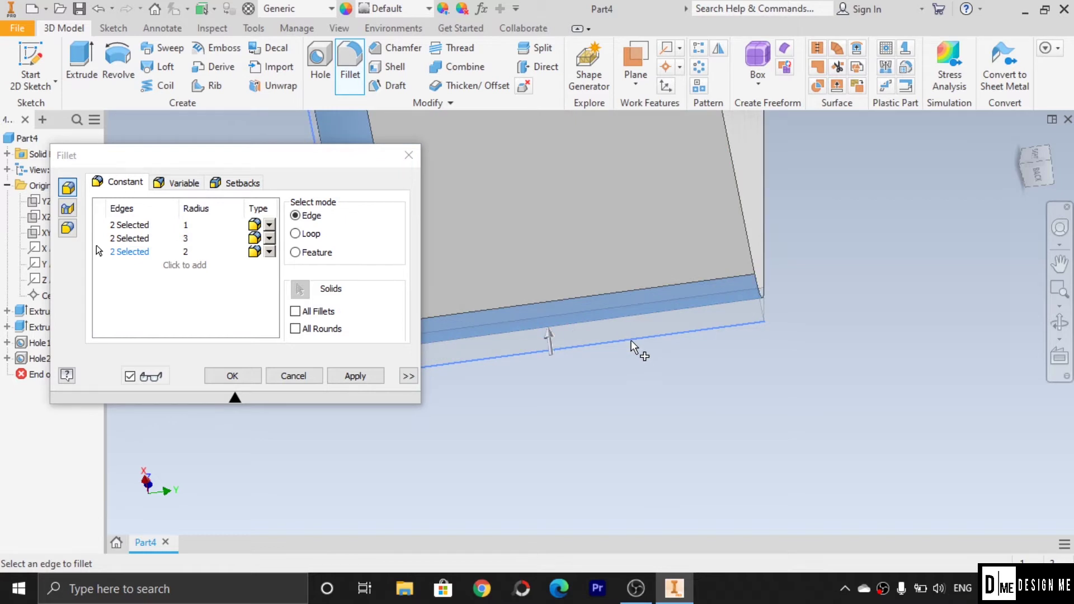
scroll(626, 324, "down", 2)
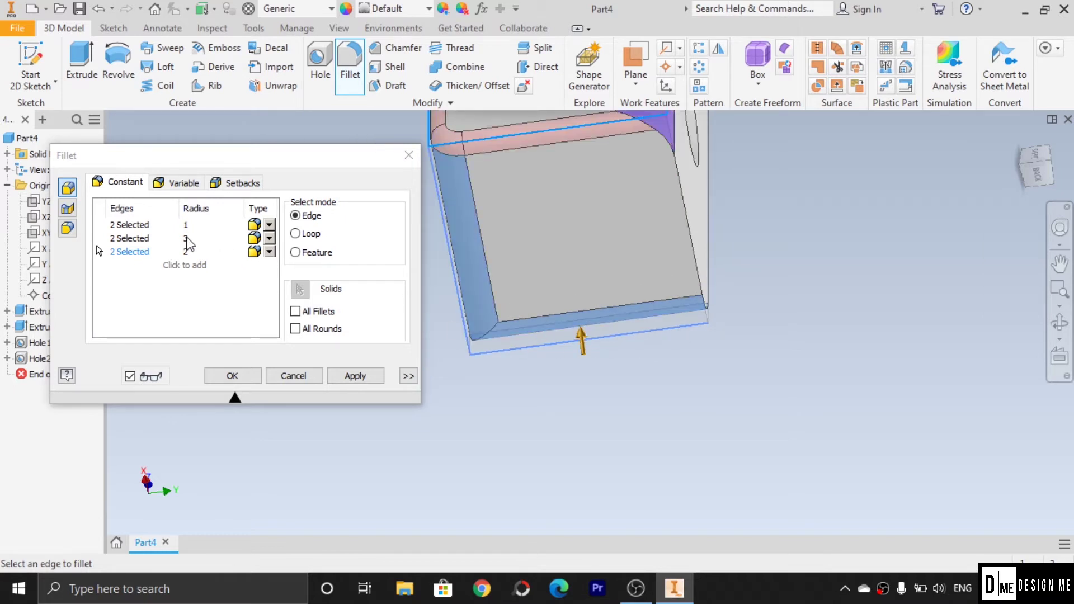
left_click(693, 232)
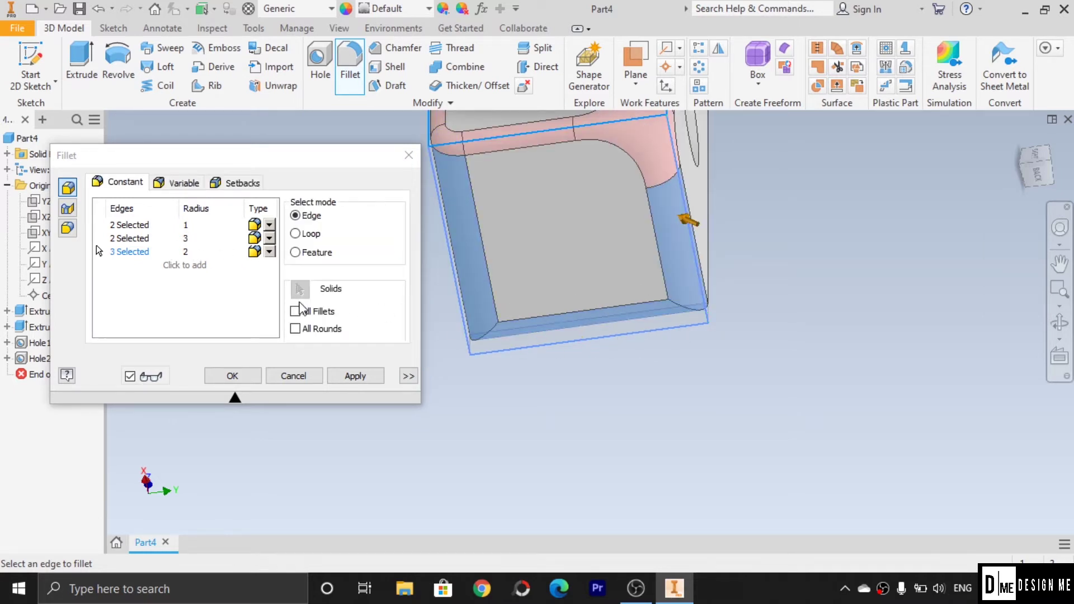
left_click(249, 374)
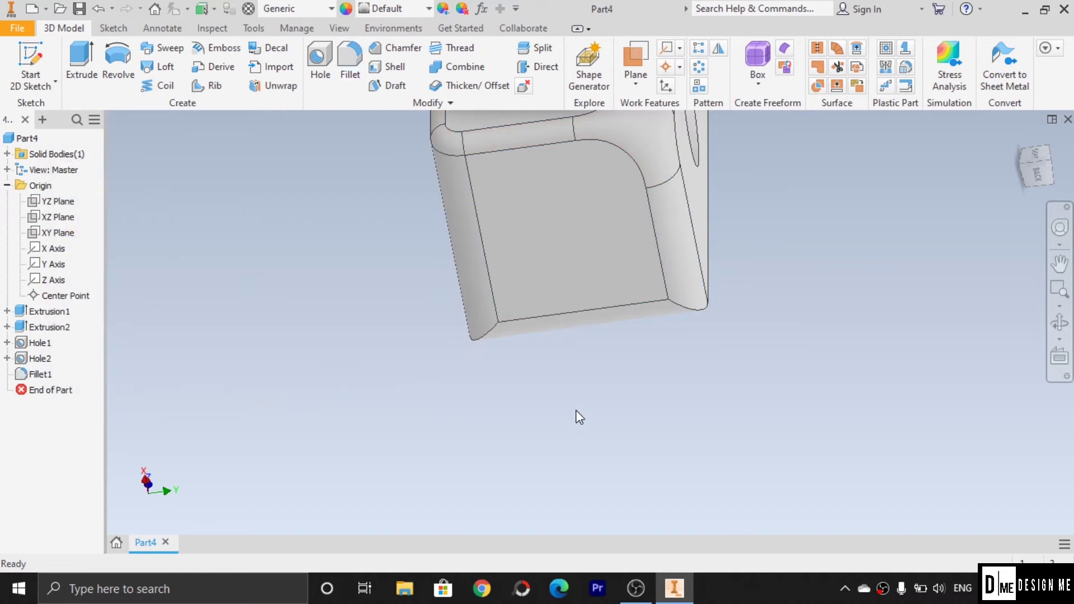
- Set up a variable-radius fillet on the long unrounded edge between the face with the circular cut and the plain face beside it
scroll(575, 412, "down", 3)
scroll(566, 341, "up", 2)
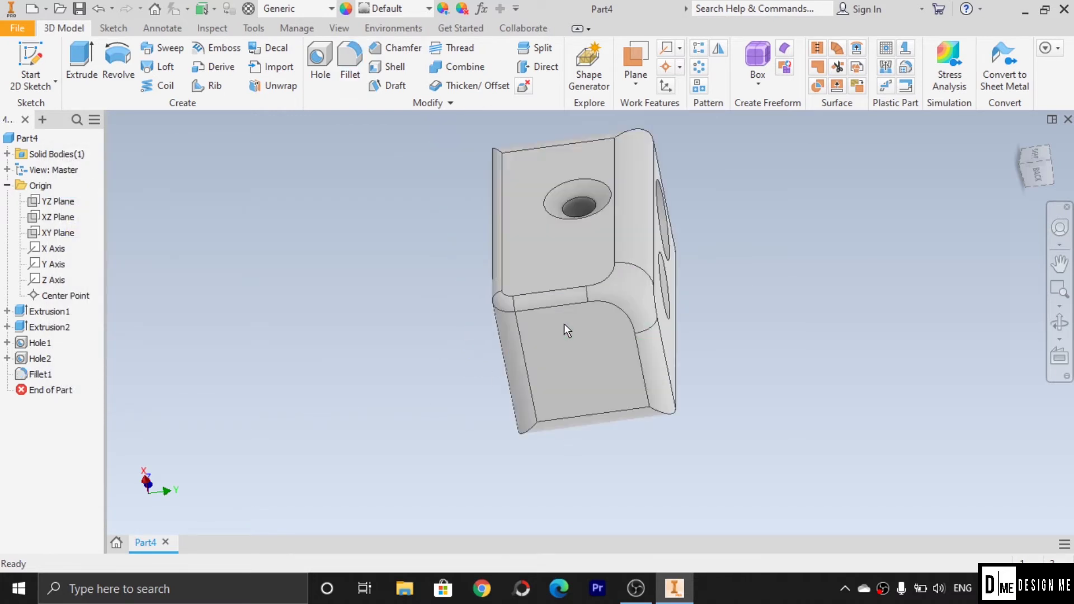
left_click(1059, 322)
left_click_drag(647, 355, 554, 411)
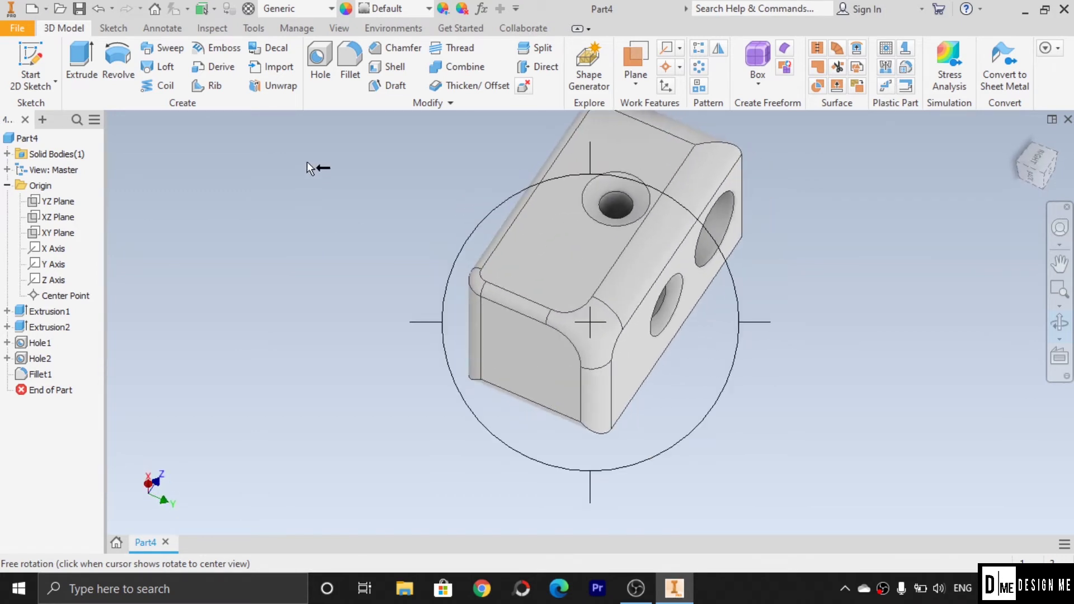
left_click(352, 72)
left_click(180, 189)
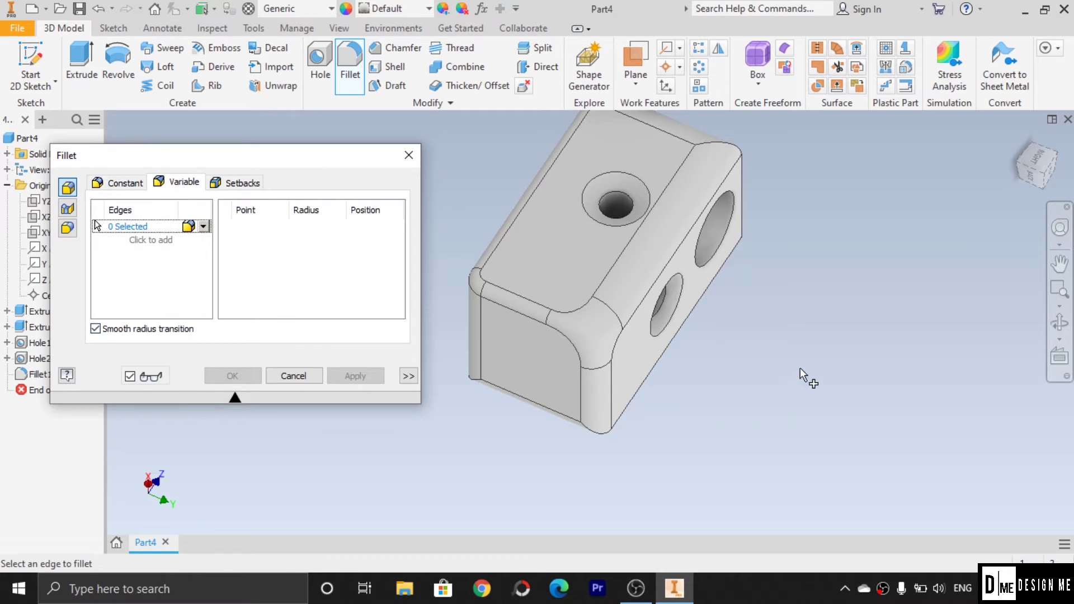
left_click(1059, 323)
left_click_drag(611, 317, 518, 338)
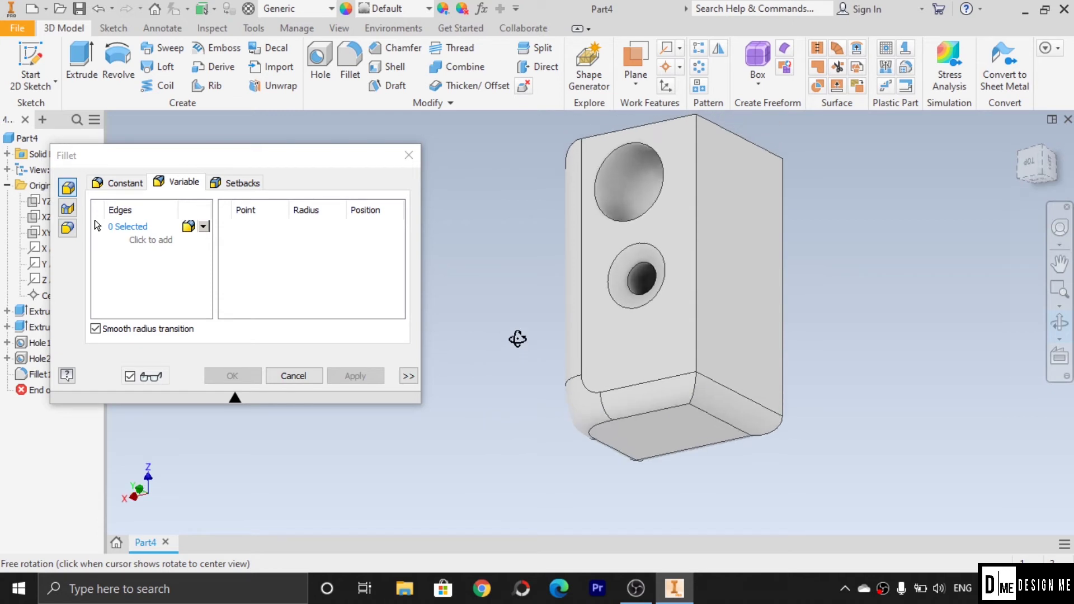
left_click(138, 227)
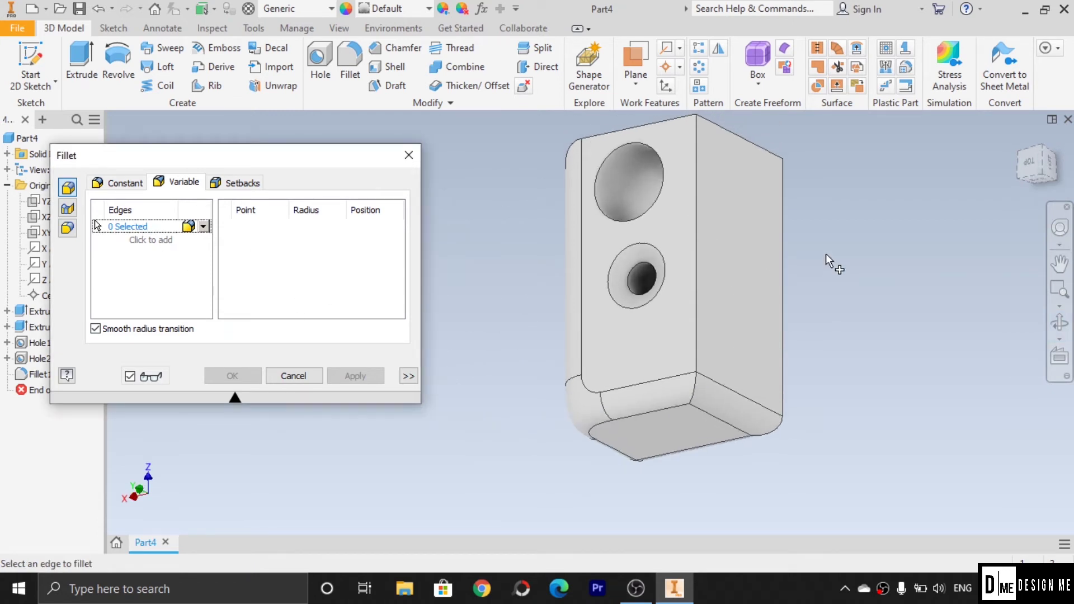
left_click(696, 233)
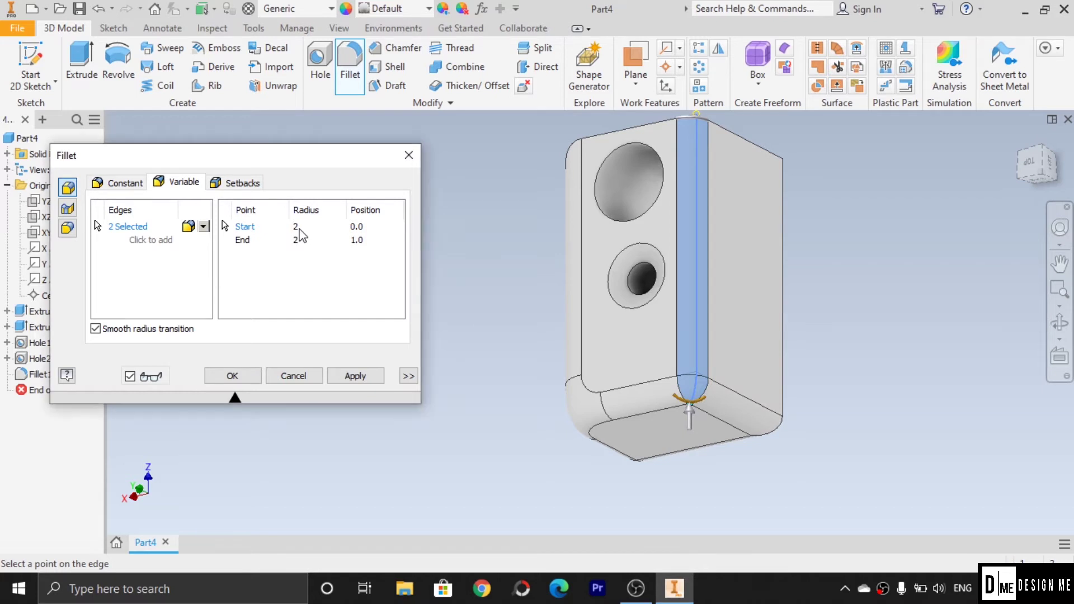
- Set the variable fillet's start radius to 3 mm and end radius to 1 mm, and apply it
left_click(306, 239)
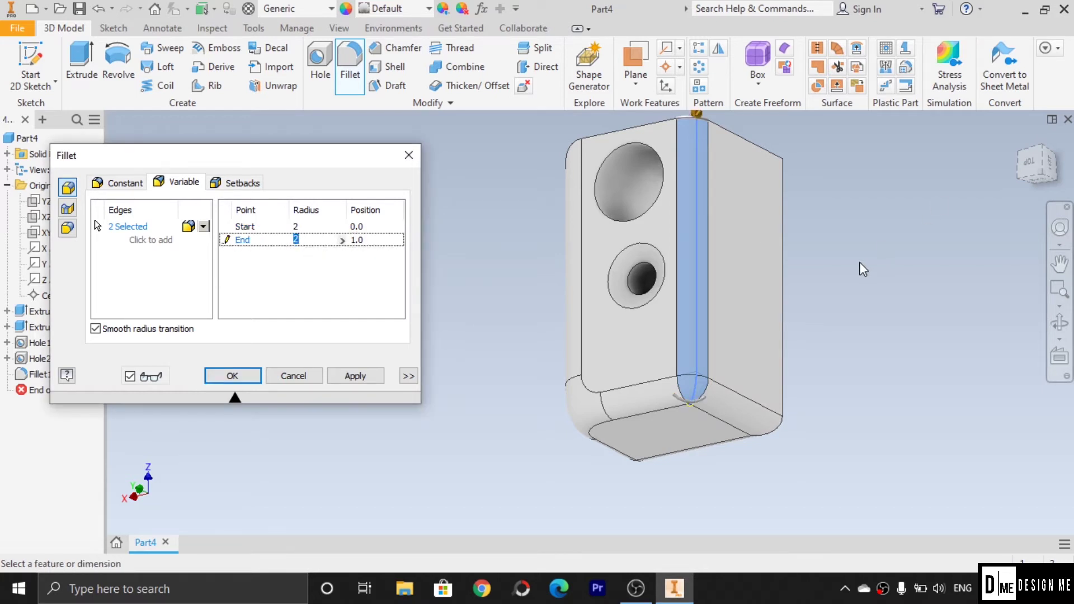
scroll(834, 184, "down", 2)
scroll(835, 184, "up", 3)
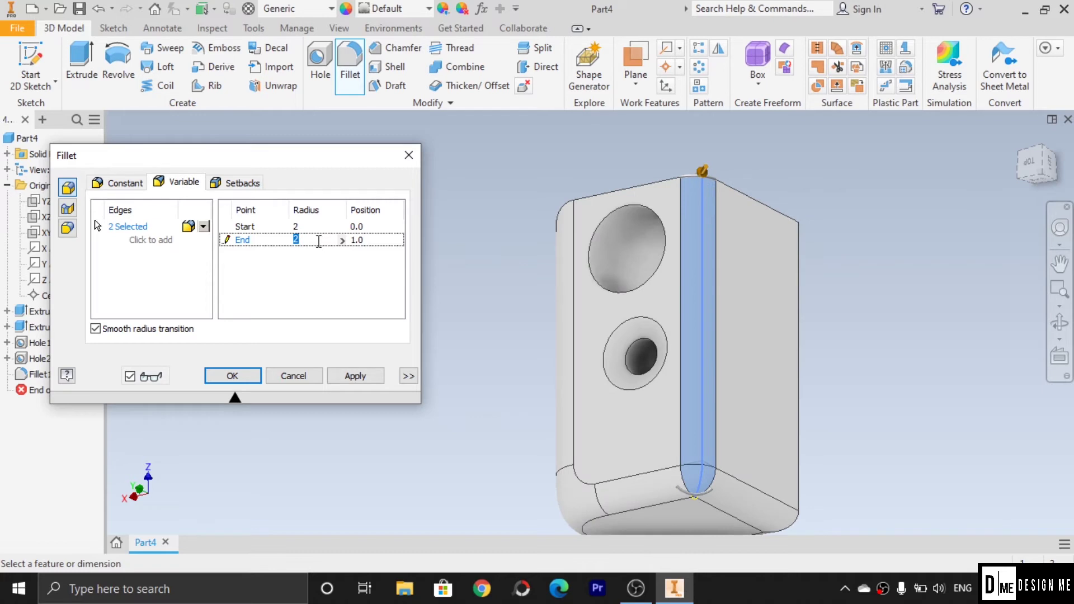
left_click(314, 227)
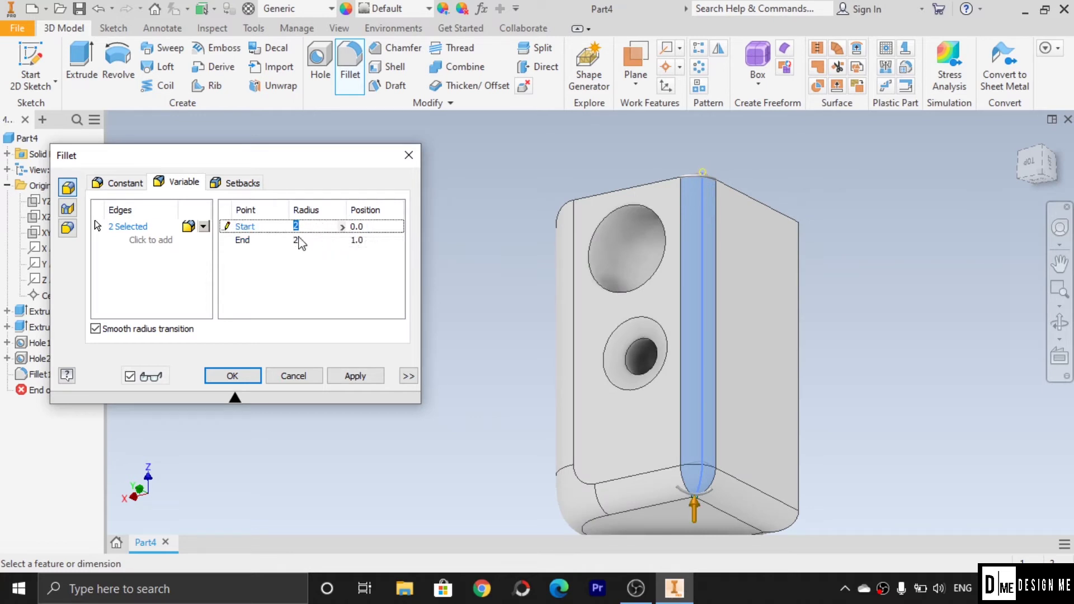
left_click(302, 240)
left_click(306, 226)
left_click(292, 241)
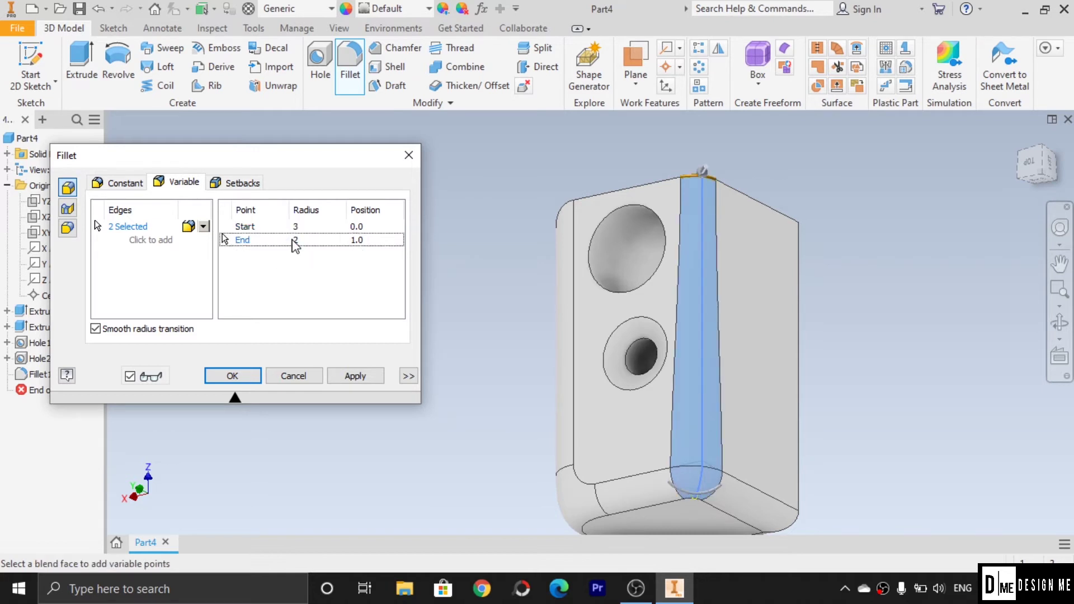
left_click(293, 240)
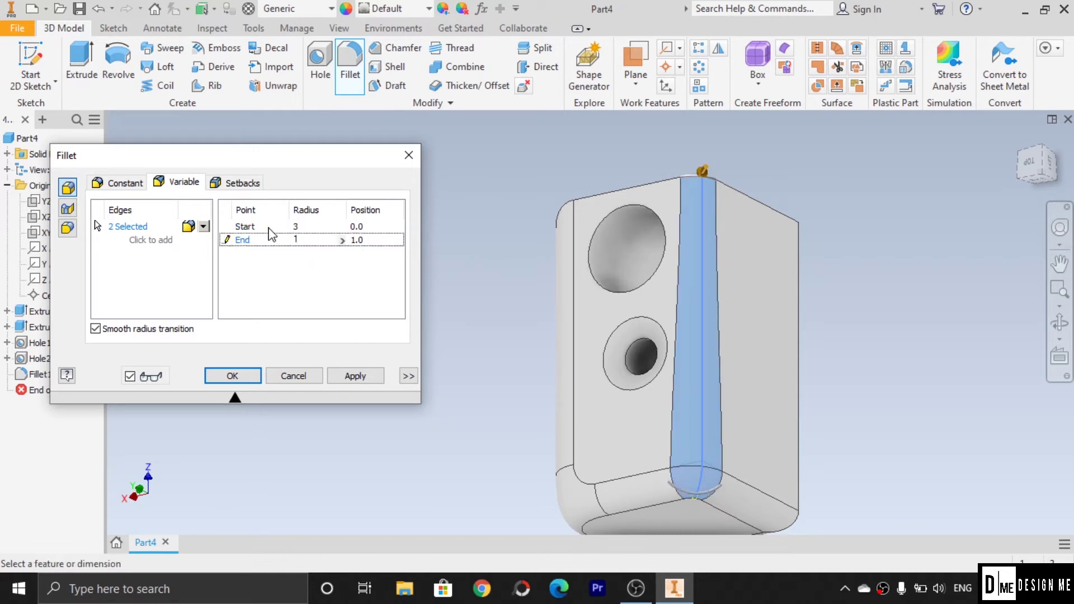
left_click(320, 281)
left_click(347, 380)
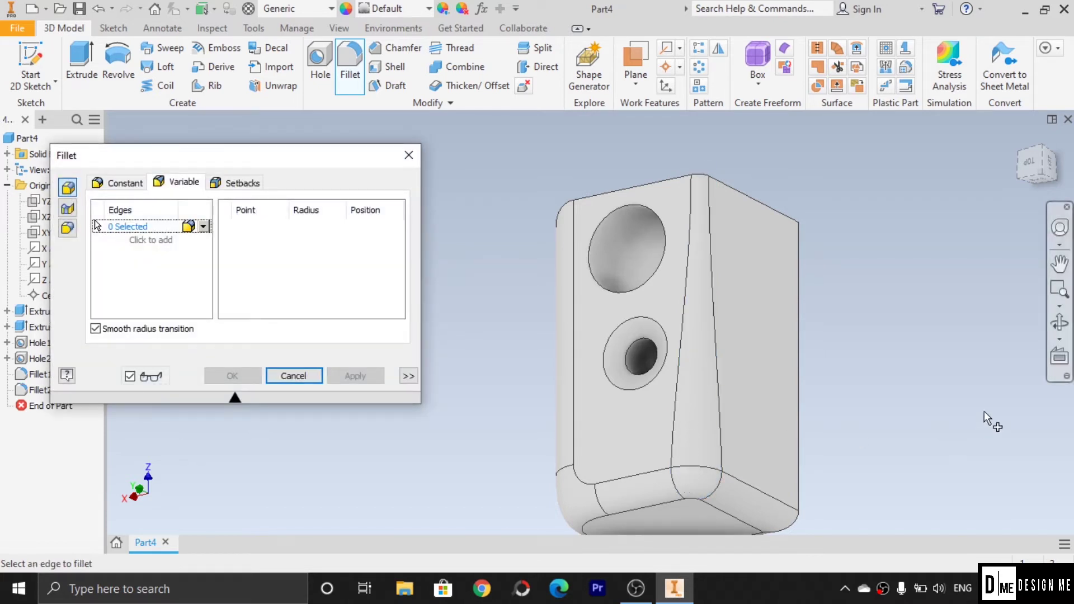
- Examine the edge fillet's setback, constant and variable options without selecting any edges
left_click(1058, 324)
mouse_move(653, 356)
left_mouse_down()
mouse_move(679, 300)
mouse_move(714, 304)
mouse_move(679, 321)
mouse_move(640, 377)
mouse_move(609, 367)
mouse_move(601, 383)
mouse_move(663, 384)
mouse_move(683, 336)
mouse_move(652, 304)
mouse_move(653, 336)
mouse_move(673, 347)
left_mouse_up()
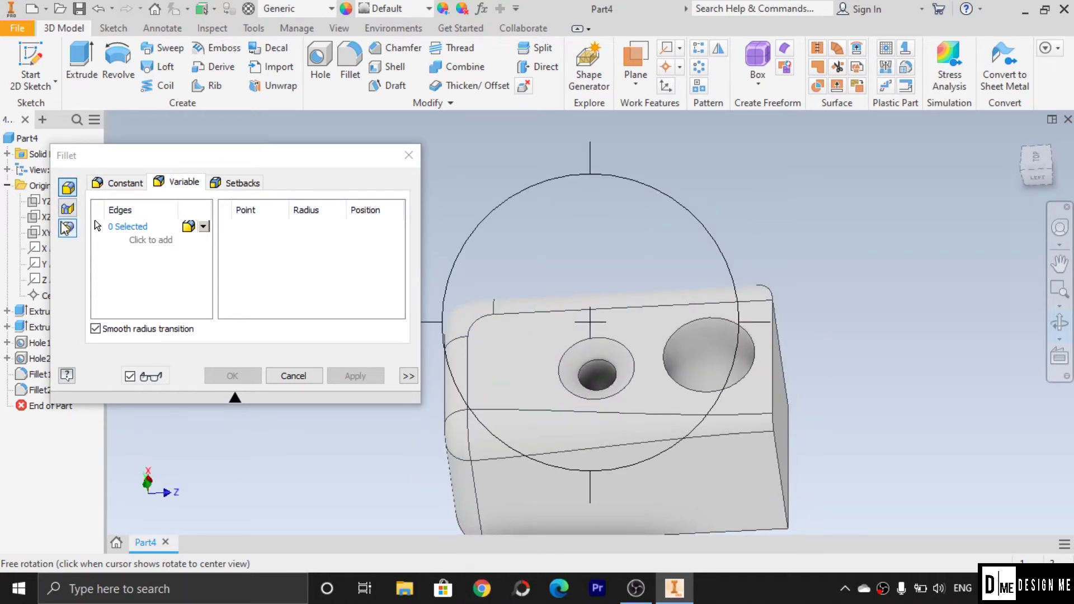
left_click(226, 184)
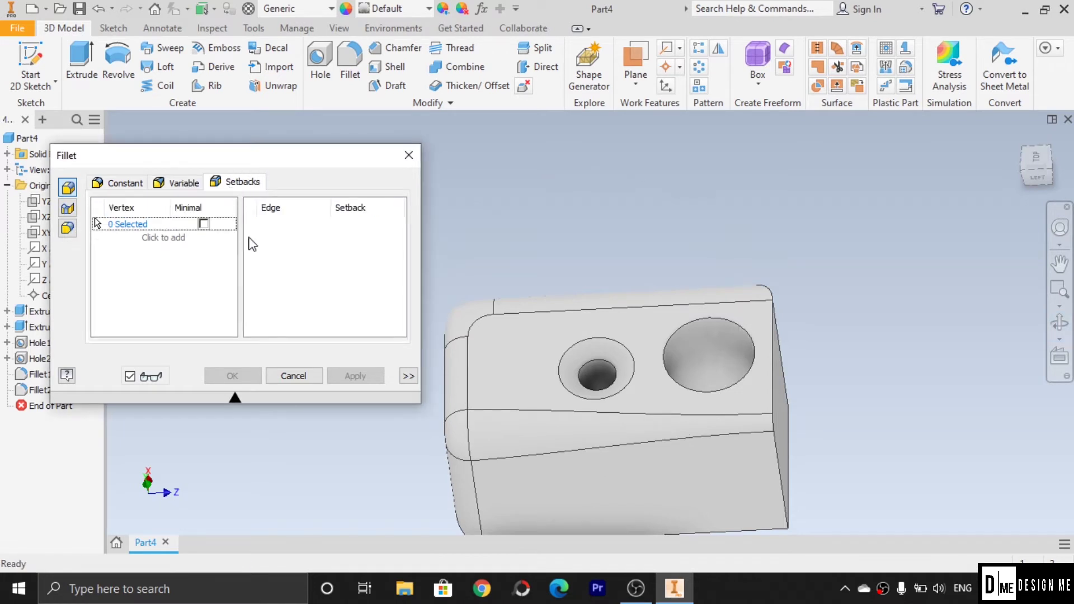
left_click(122, 182)
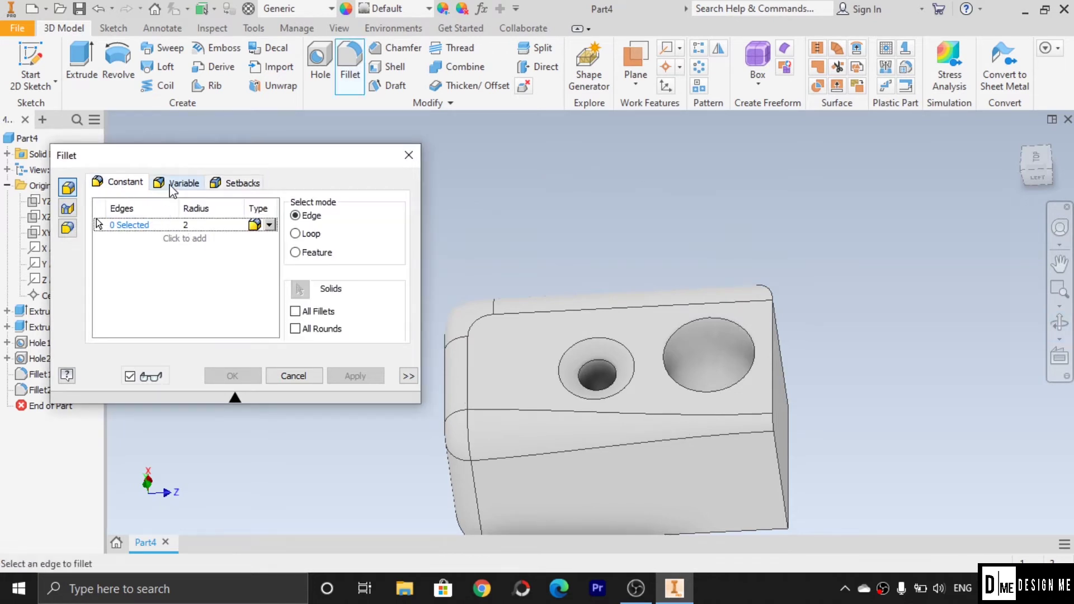
left_click(175, 186)
left_click(124, 184)
left_click(175, 187)
left_click(137, 185)
left_click(185, 183)
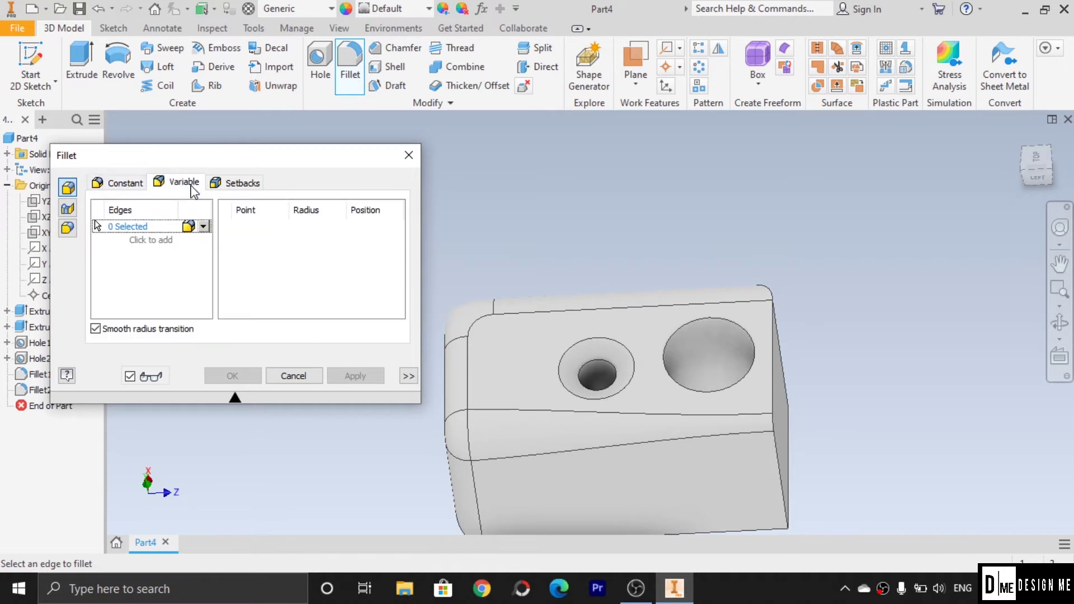
- Set up a face fillet between the large plain side face and the adjoining unrounded end face
left_click(69, 209)
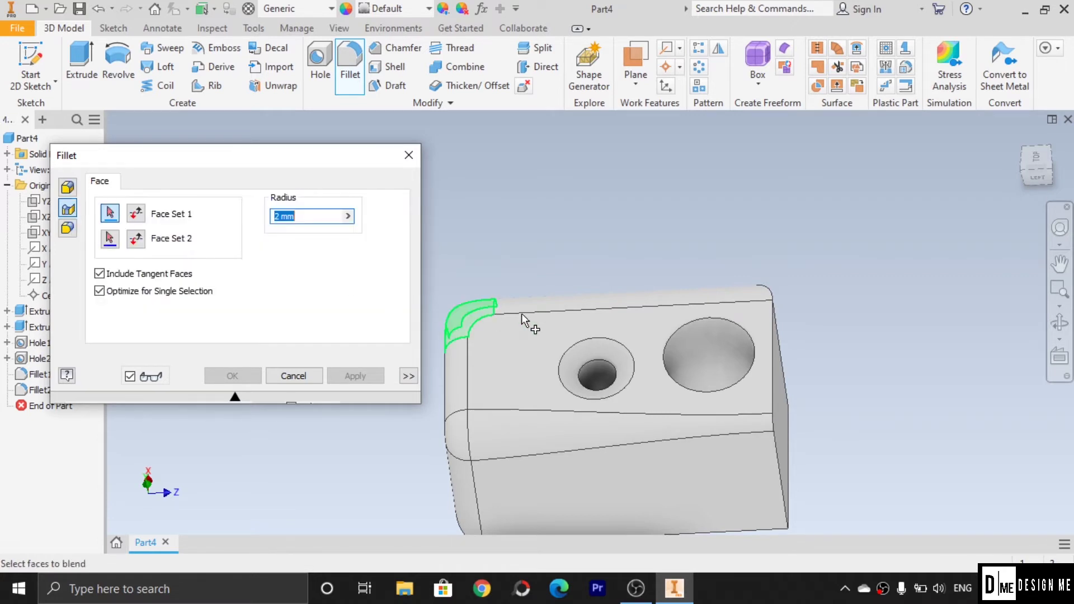
left_click(1059, 323)
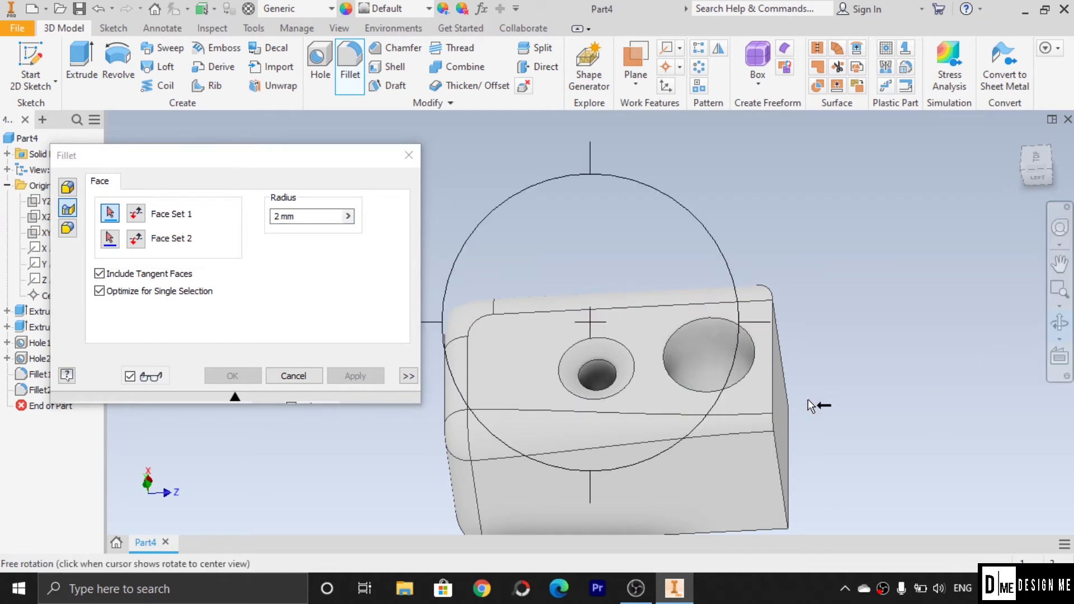
left_click_drag(643, 427, 496, 357)
left_click_drag(732, 324, 724, 348)
left_click(110, 212)
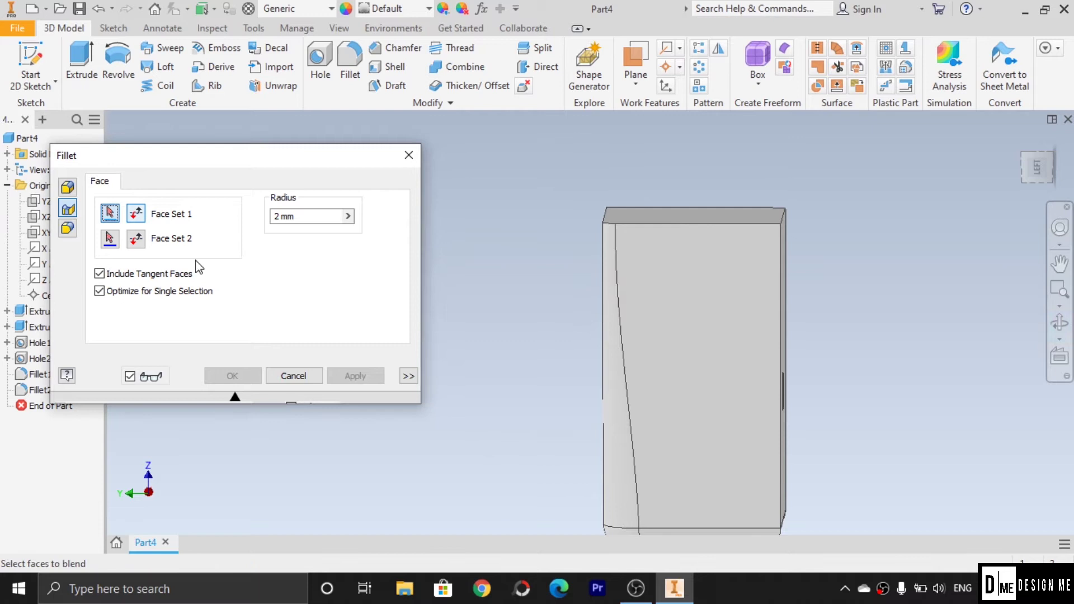
left_click(684, 368)
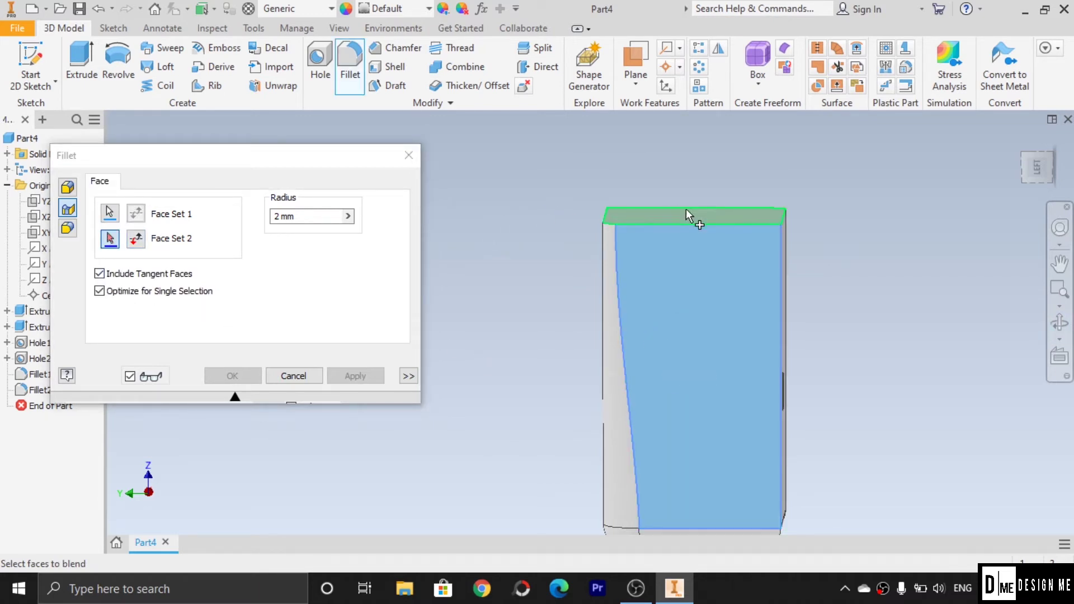
left_click(710, 213)
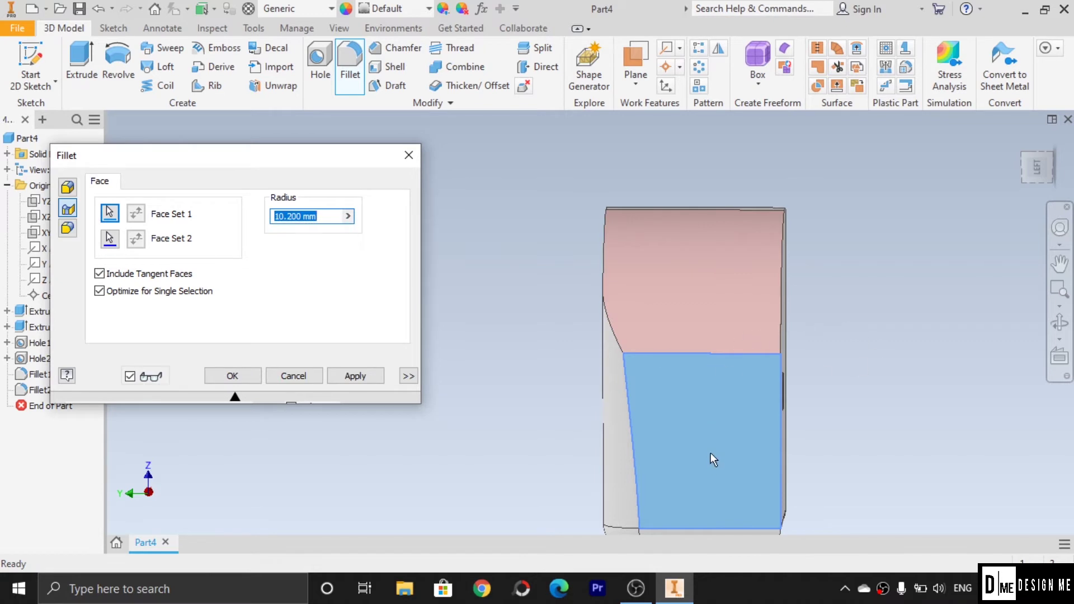
- Set the face fillet's radius to 5 mm and apply it
left_click(1059, 323)
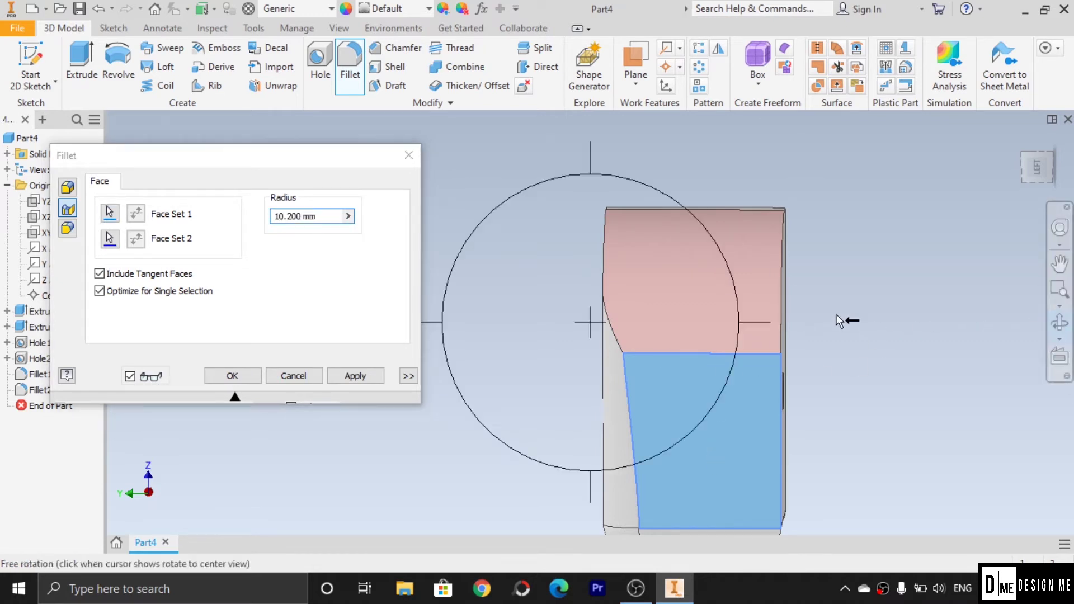
left_click_drag(689, 297, 568, 307)
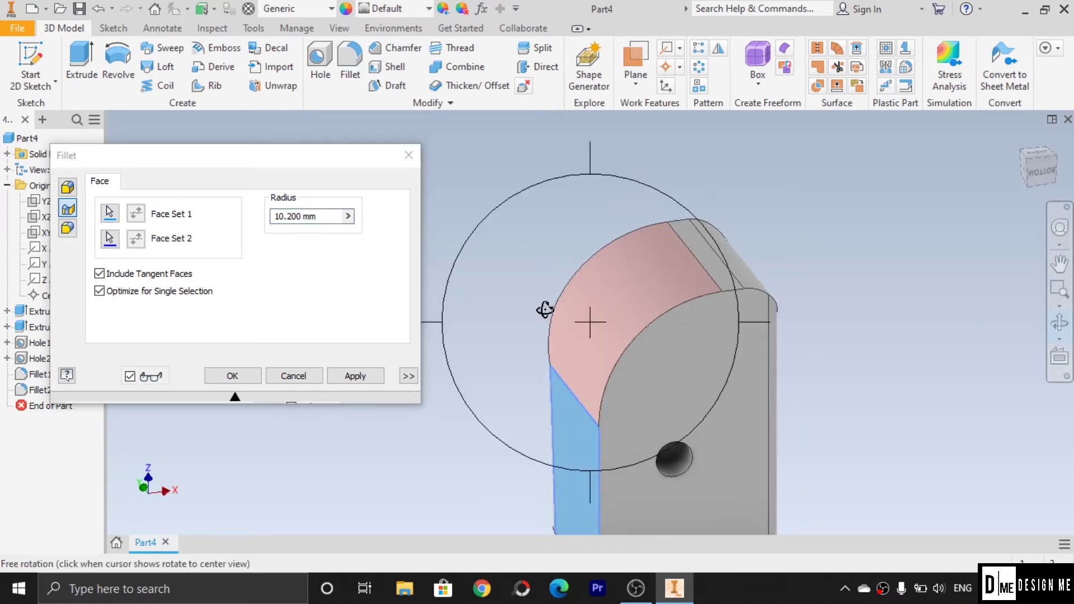
key("Escape")
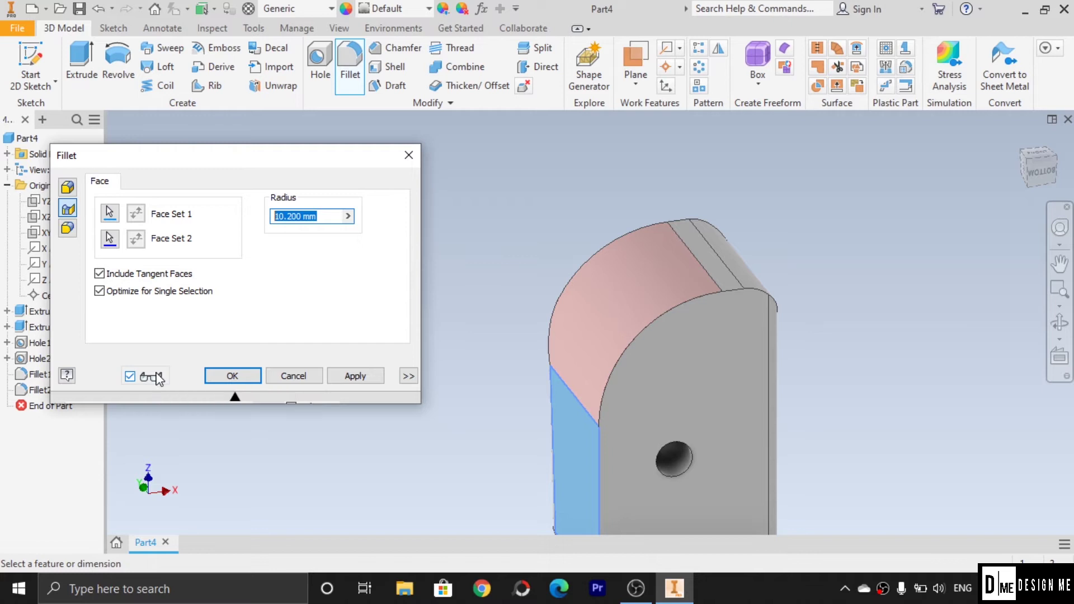
type("5")
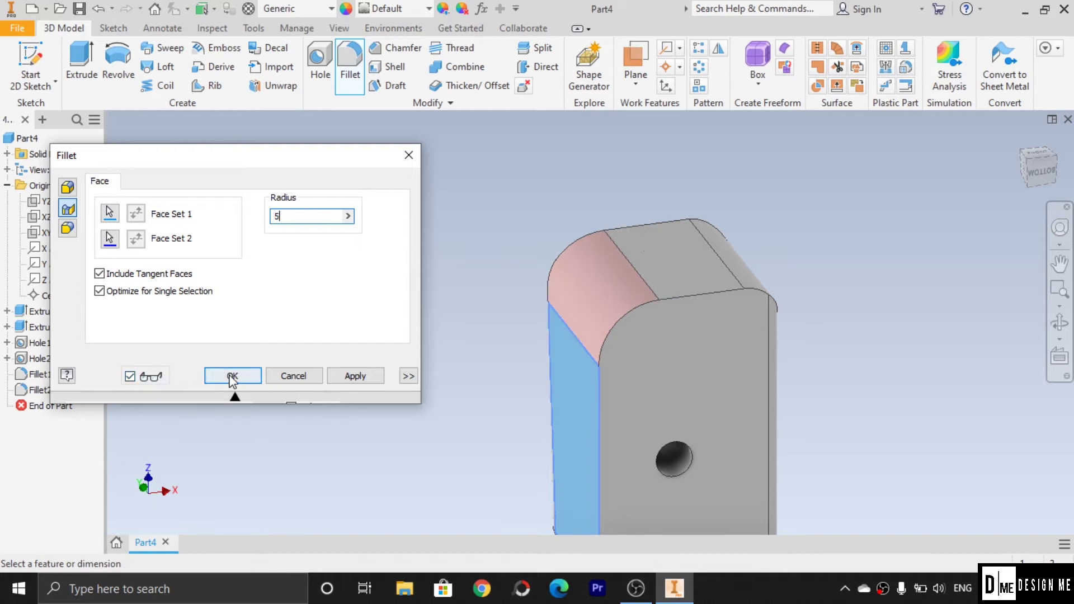
left_click(353, 376)
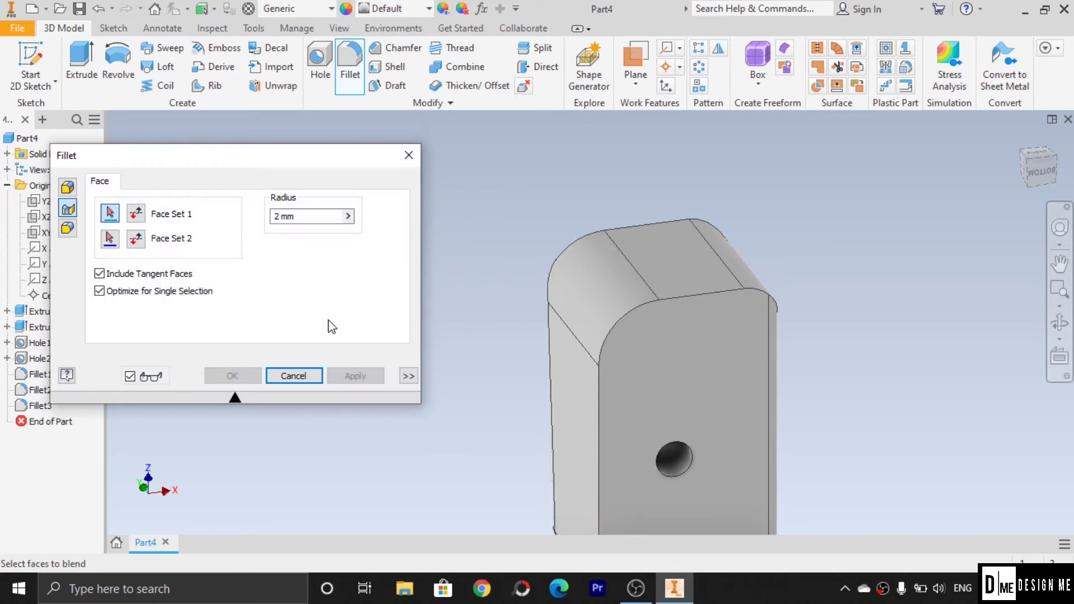
left_click(76, 232)
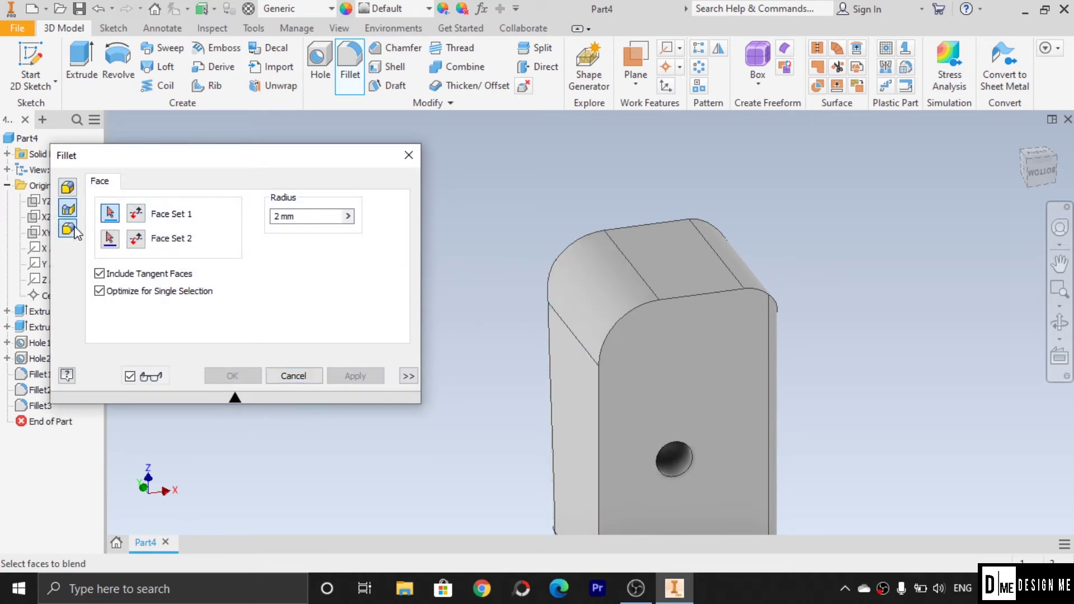
left_click(275, 145)
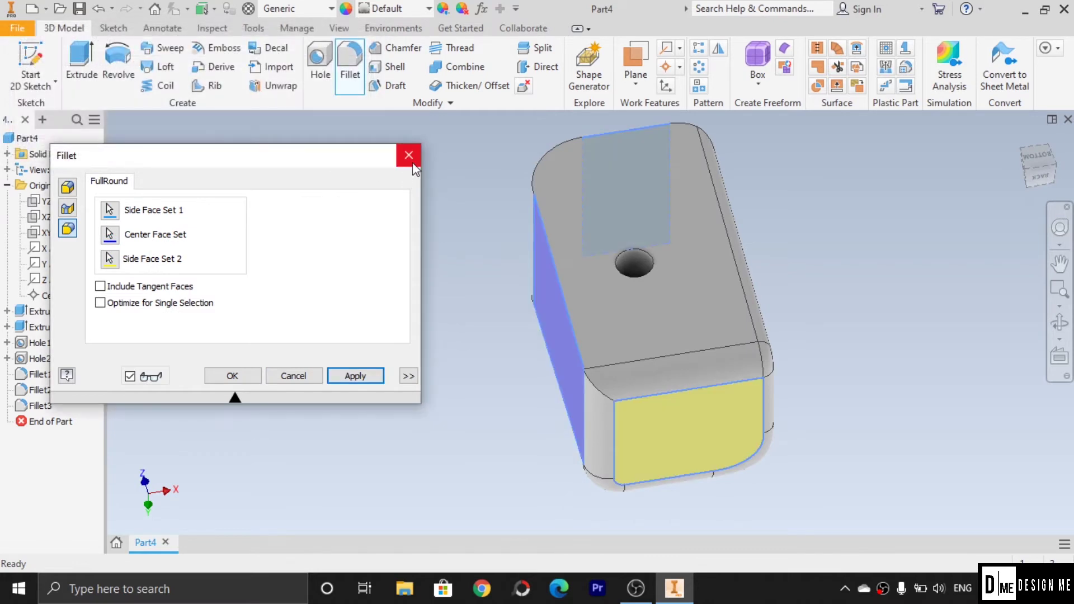
left_click(409, 155)
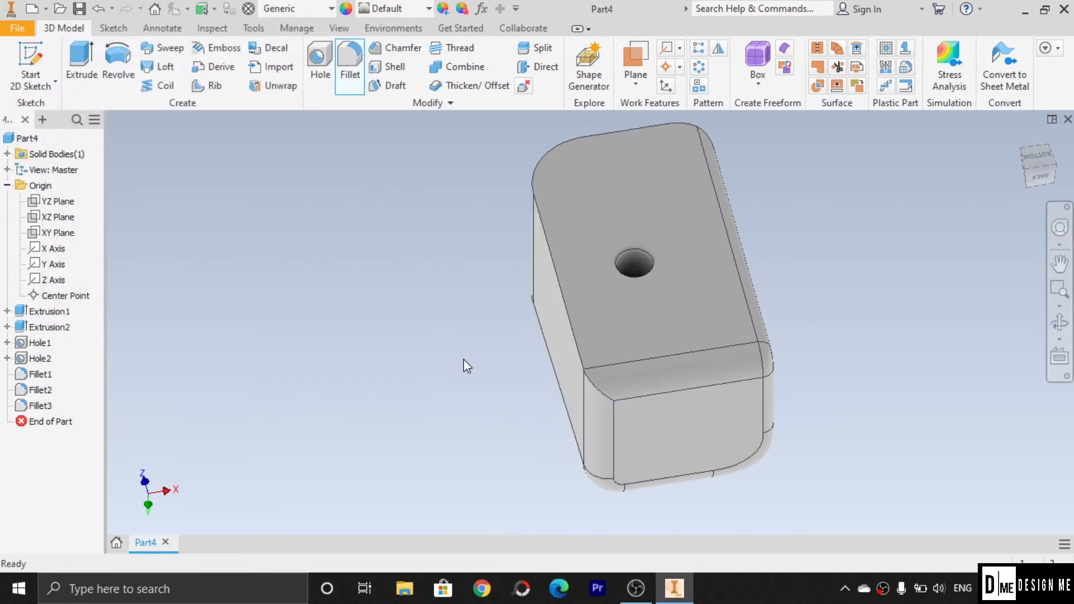
- Delete the three fillet features from the model
left_click(1059, 322)
left_click_drag(504, 395, 4, 380)
key("Escape")
left_click(47, 404)
left_click(47, 390, "ctrl")
left_click(40, 374, "ctrl")
right_click(45, 374)
left_click(68, 403)
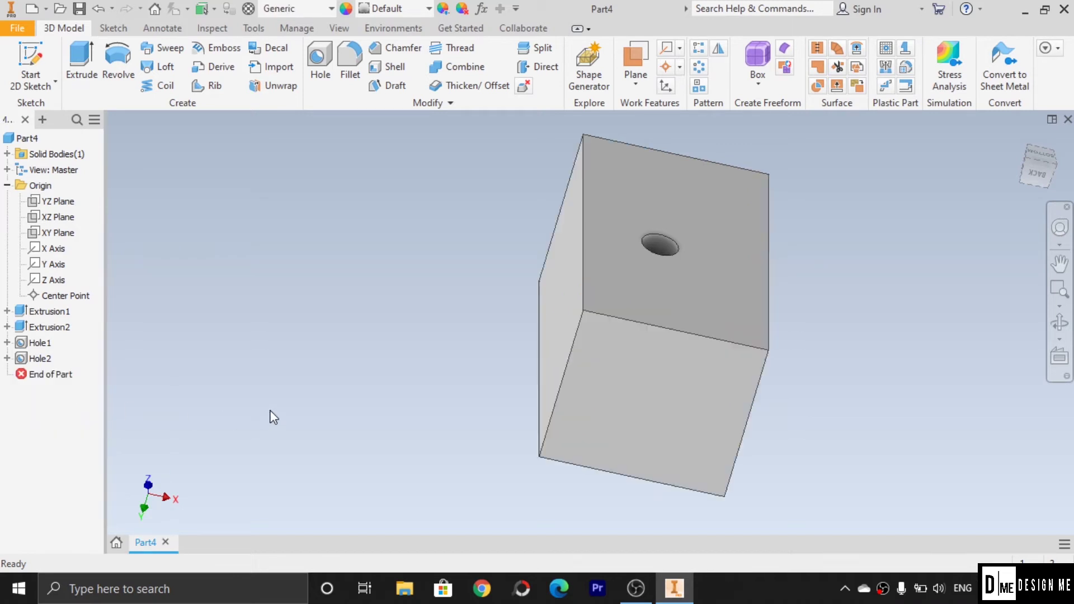
- Set up a full round fillet using the long plain side face and the opposite single-hole face as the two side face sets
left_click(1059, 322)
left_click_drag(951, 352, 717, 331)
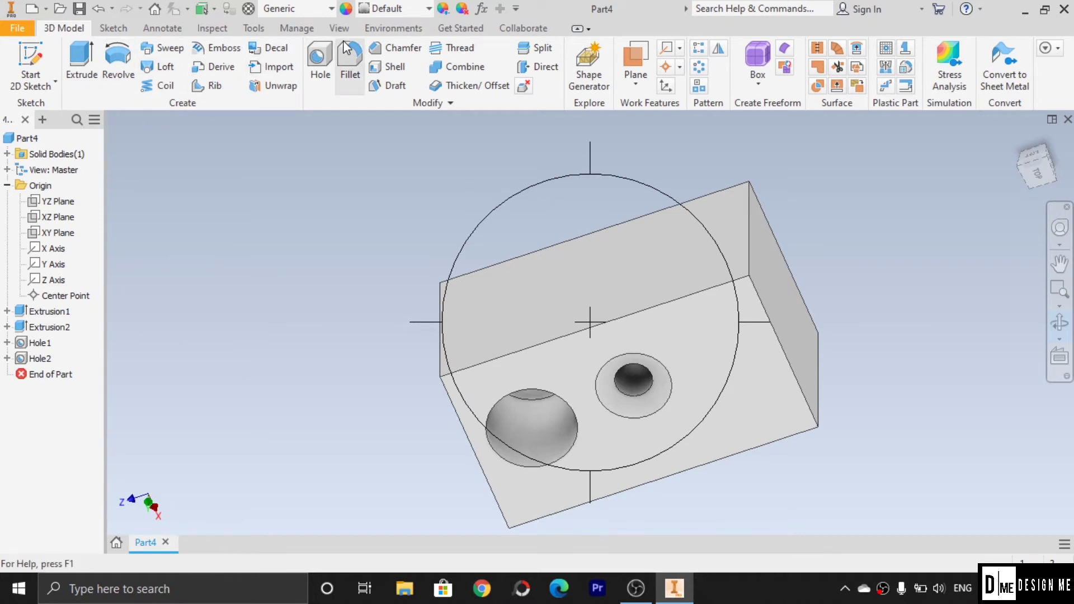
left_click(341, 84)
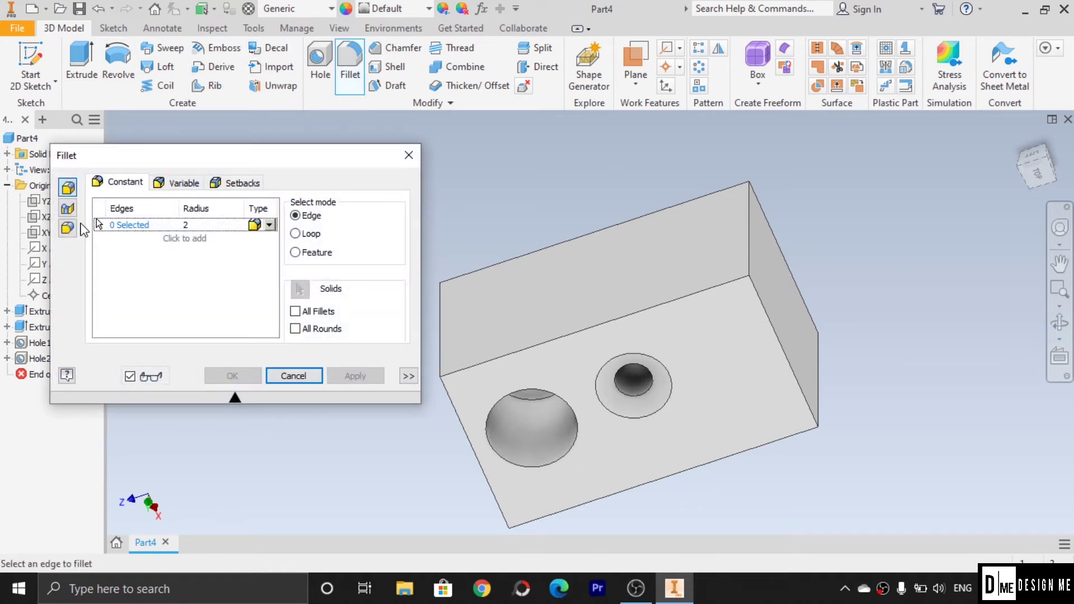
left_click(67, 229)
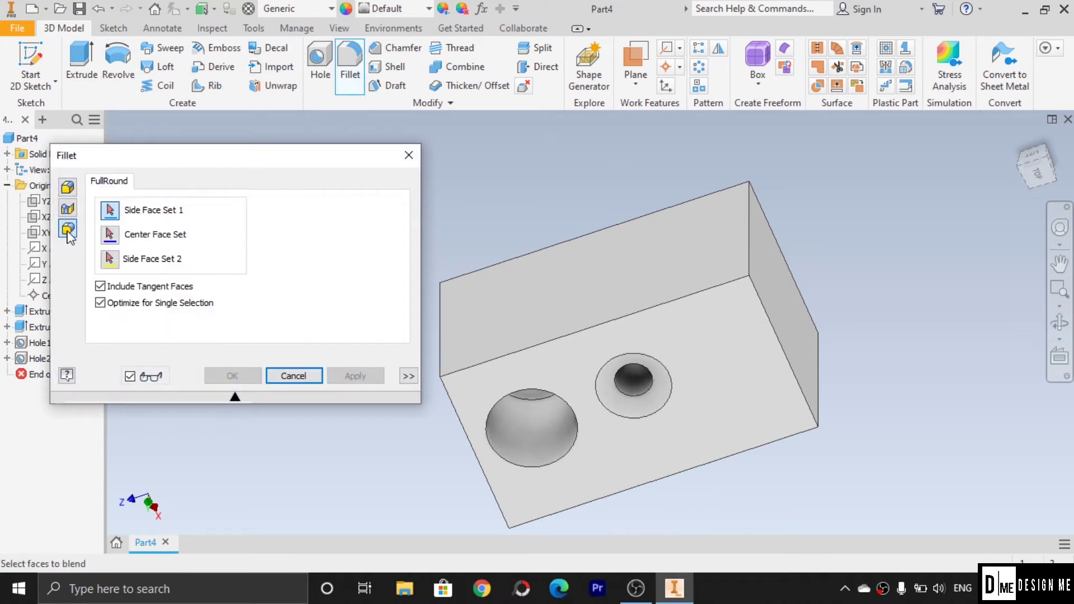
left_click(572, 280)
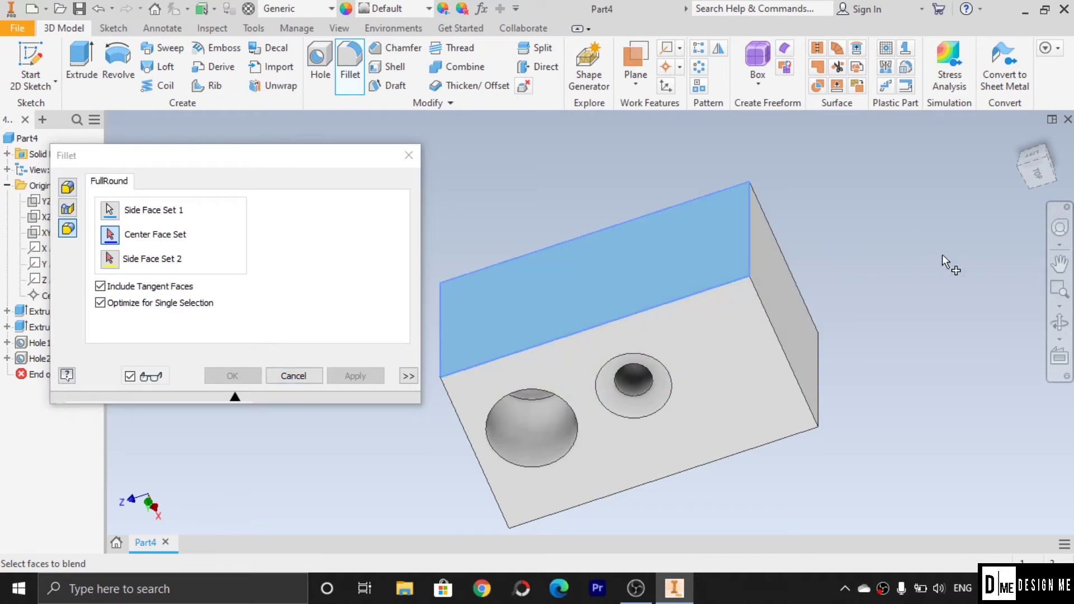
left_click(1059, 322)
left_click_drag(665, 393, 615, 358)
left_click(120, 242)
left_click(110, 259)
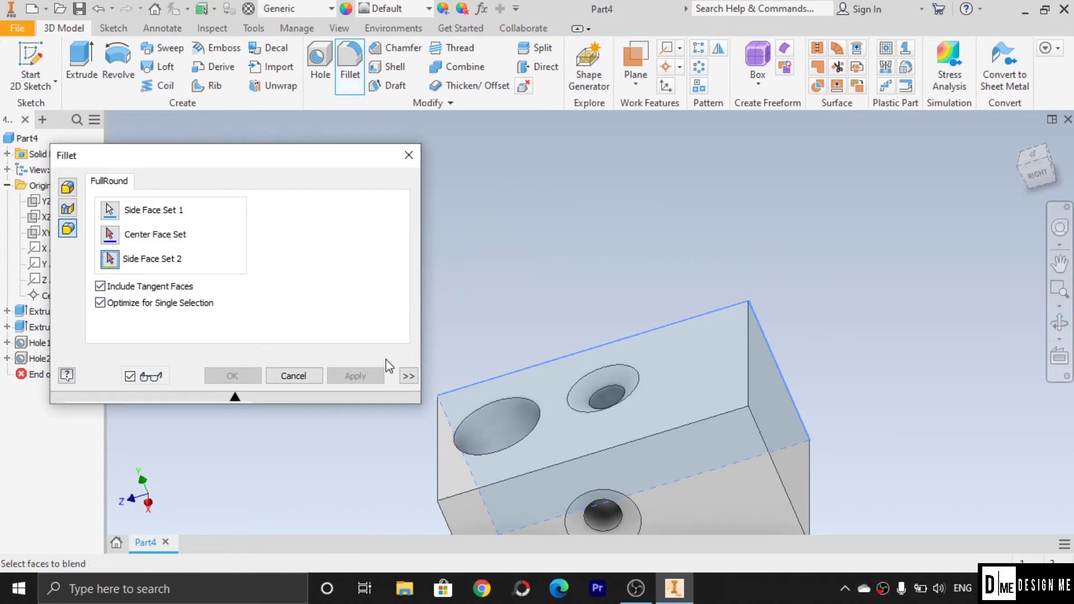
left_click(670, 470)
left_click(110, 235)
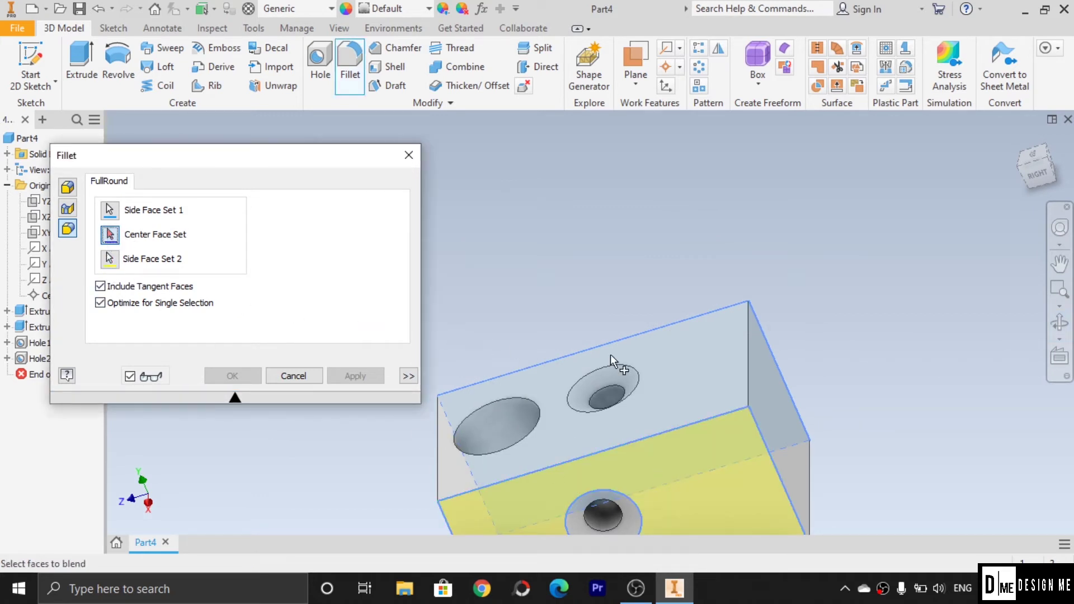
- Choose the plain end face nearest the larger hole as the center face and create the full round fillet
left_click(1056, 324)
left_click_drag(609, 274, 456, 401)
left_click(107, 235)
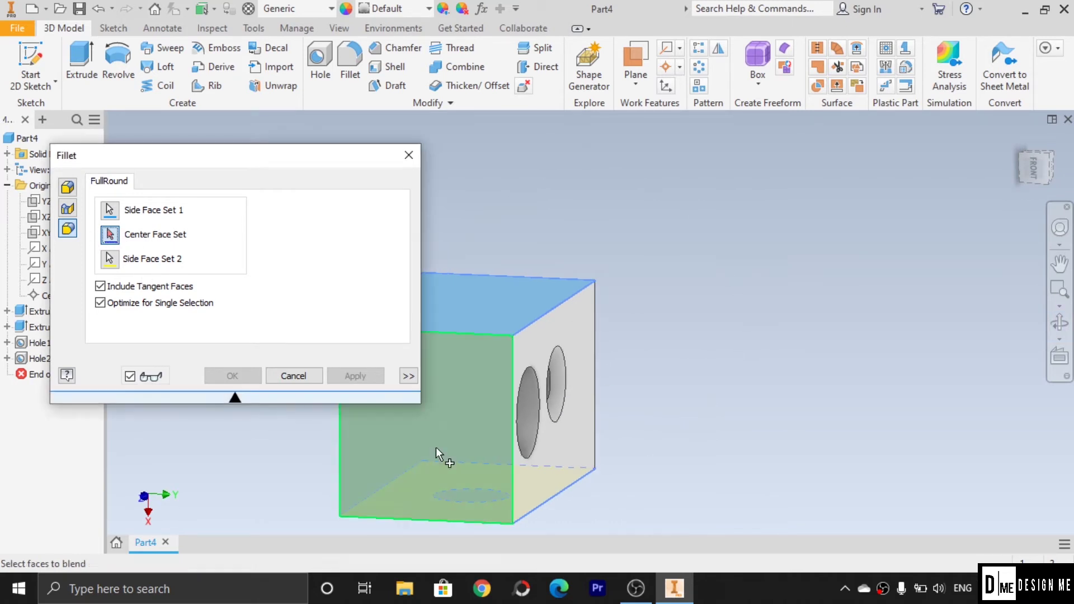
left_click(472, 455)
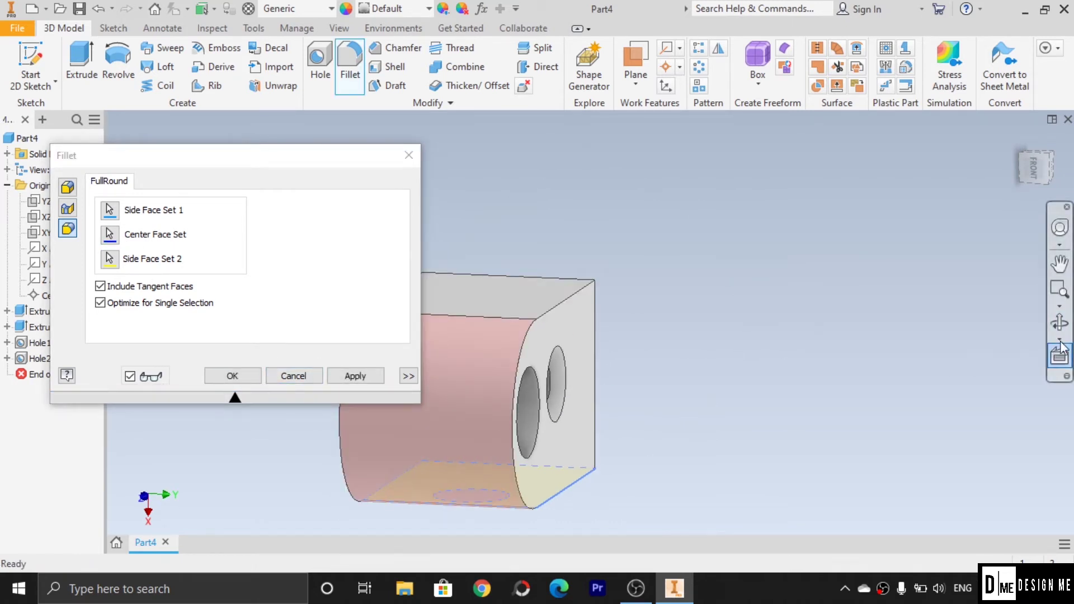
scroll(541, 271, "up", 2)
scroll(549, 292, "down", 3)
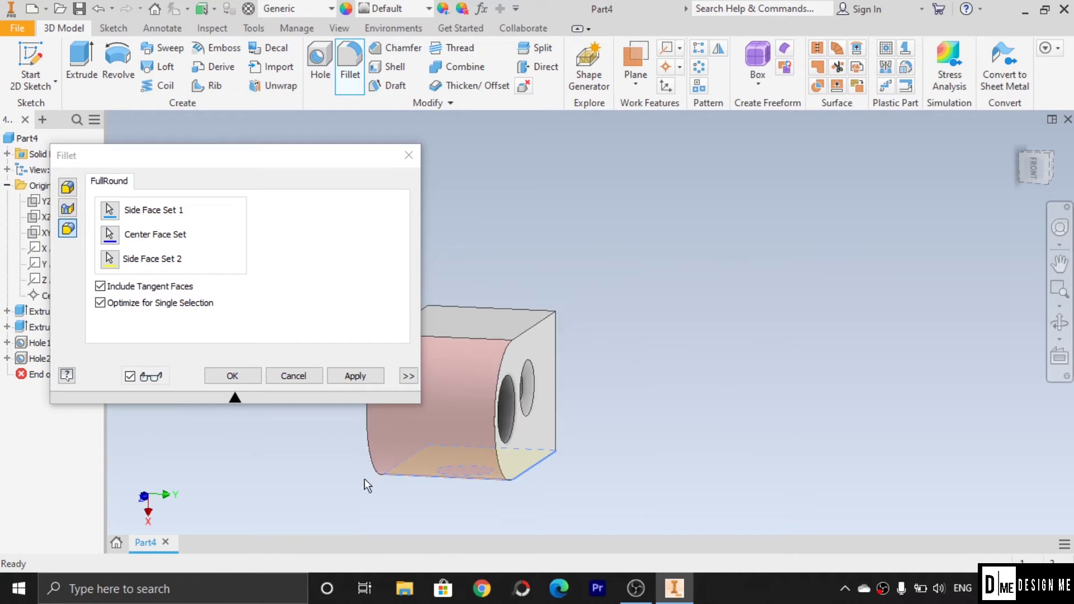
scroll(364, 478, "up", 3)
scroll(368, 455, "down", 2)
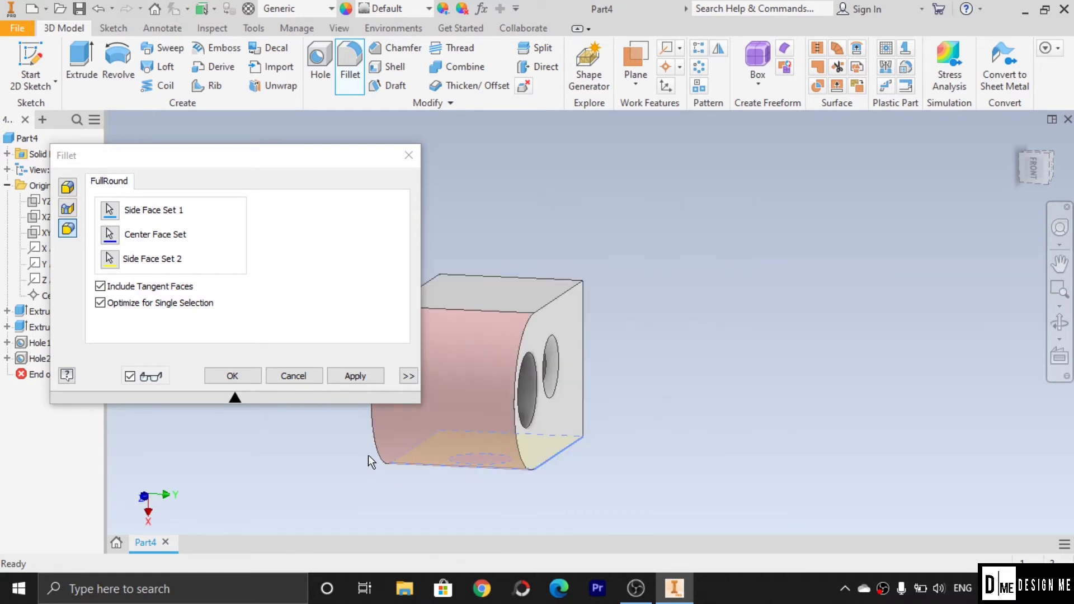
left_click(1059, 323)
left_click_drag(659, 359, 547, 285)
left_click_drag(583, 351, 558, 471)
left_click_drag(572, 292, 594, 341)
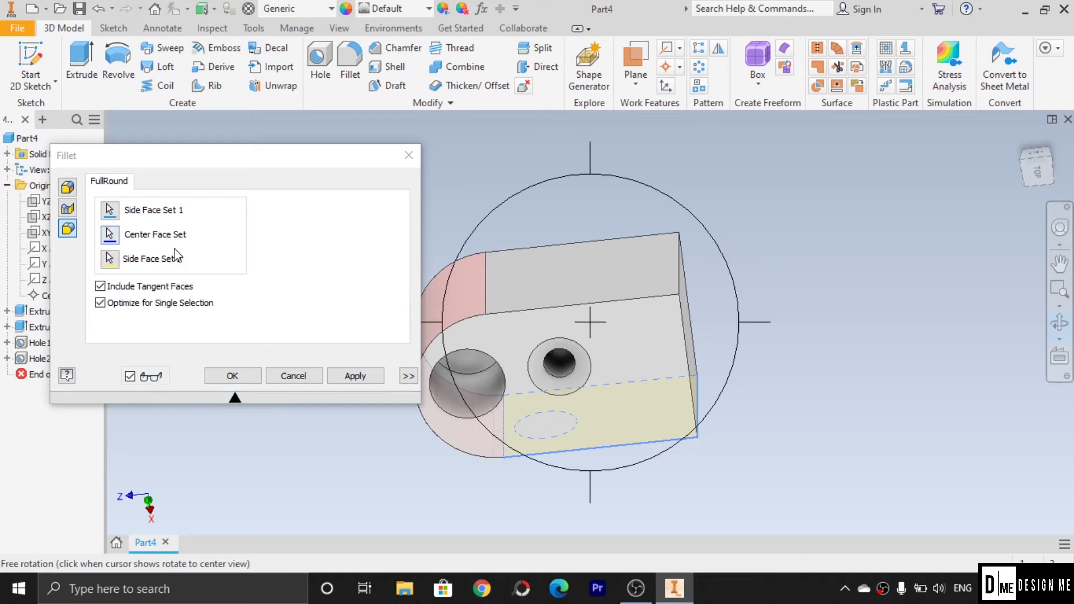
left_click(232, 376)
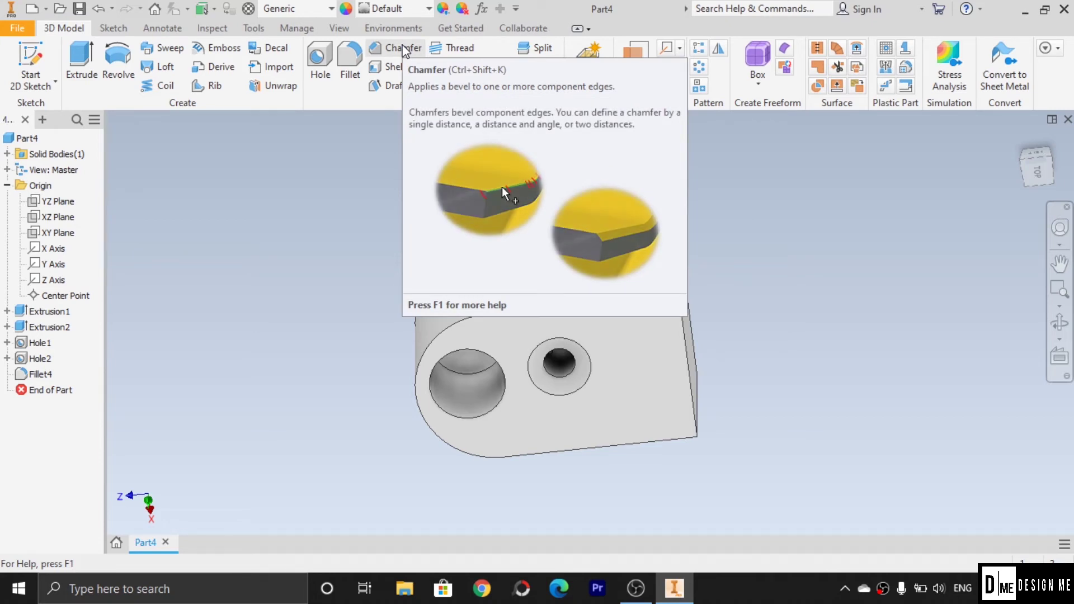
- Set up an equal-distance chamfer on the edge between the long plain side face and the flat end face opposite the rounded end
left_click(404, 49)
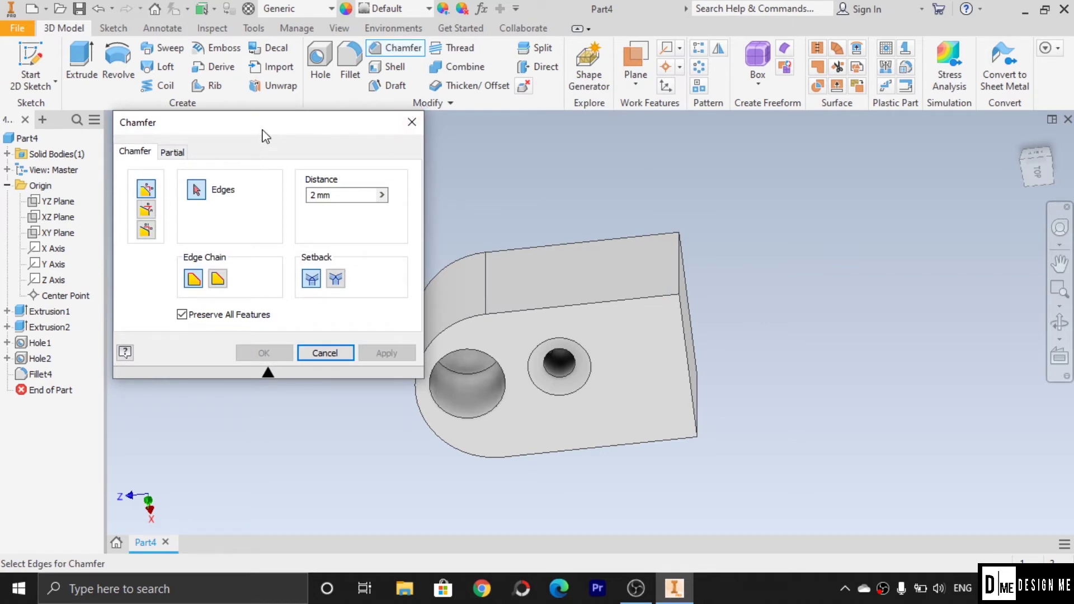
left_click_drag(252, 138, 229, 142)
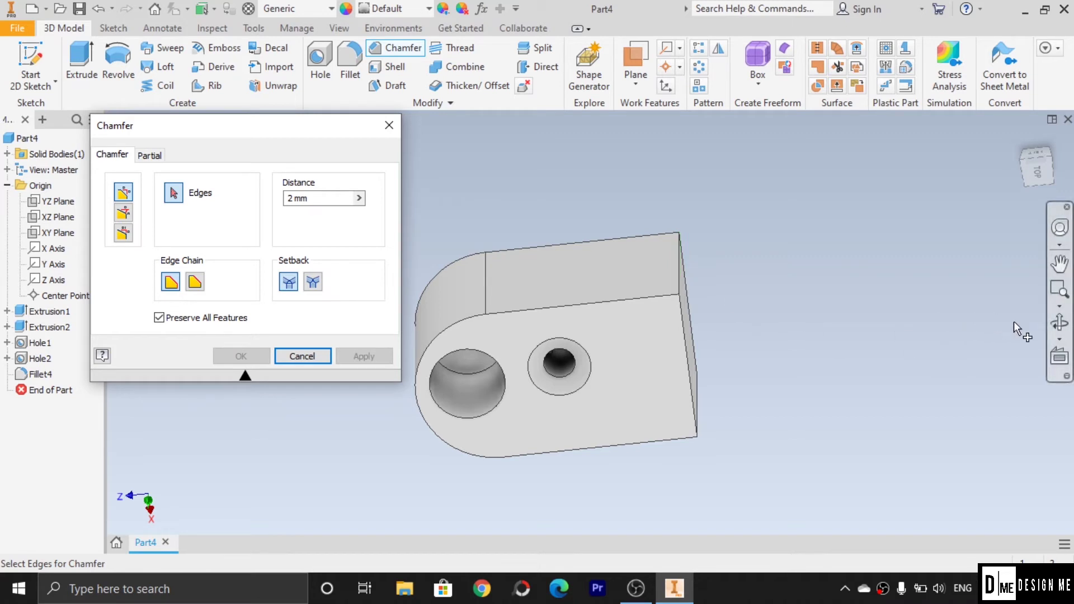
left_click(1059, 322)
left_click_drag(717, 329, 680, 317)
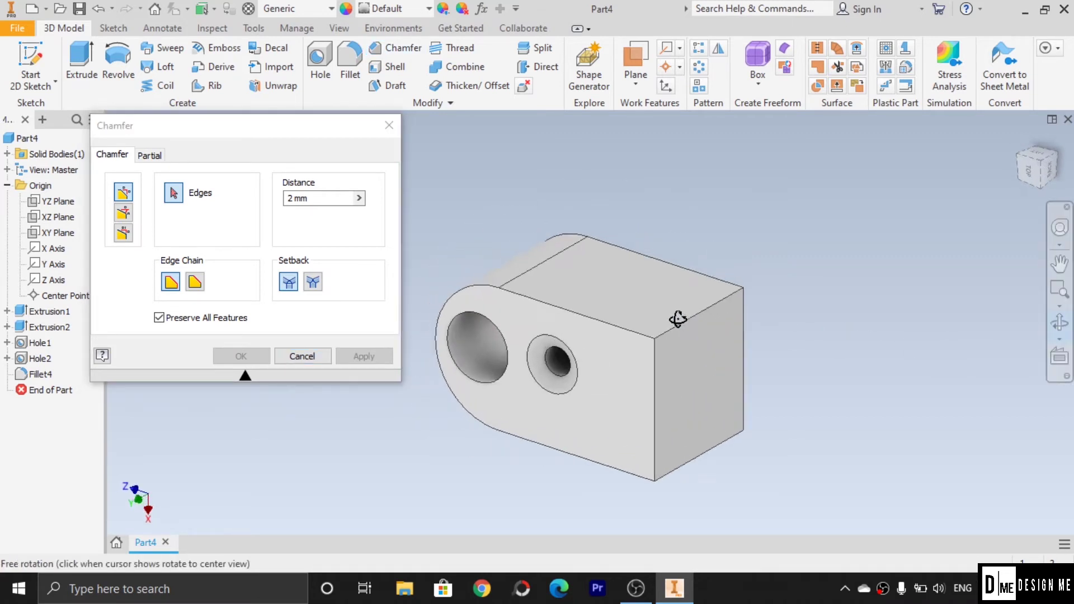
left_click(174, 193)
left_click(684, 315)
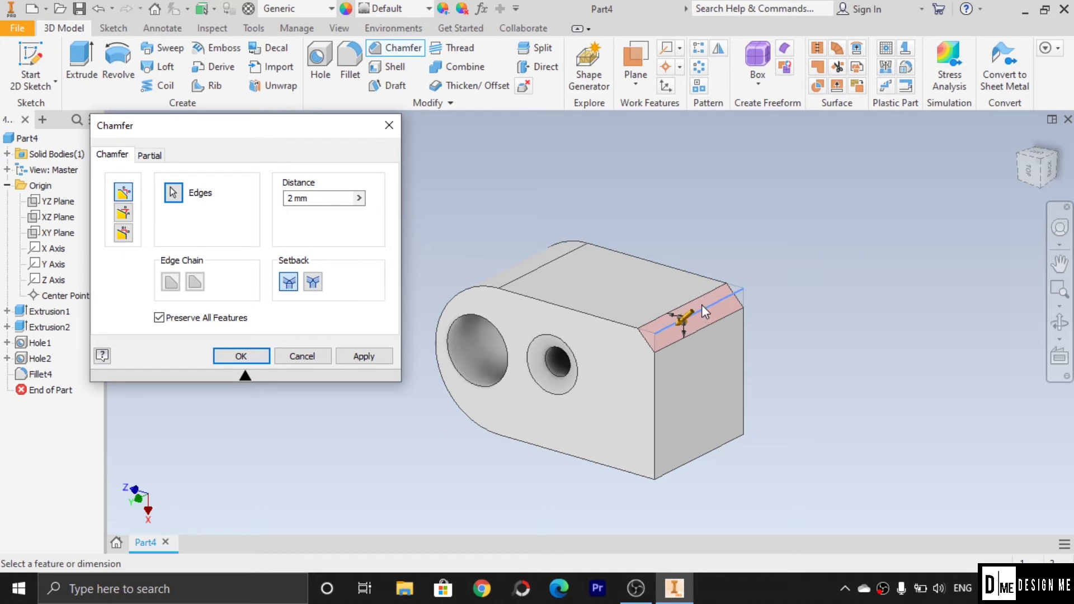
- Set the chamfer distance to 4 mm and apply it
scroll(662, 341, "up", 5)
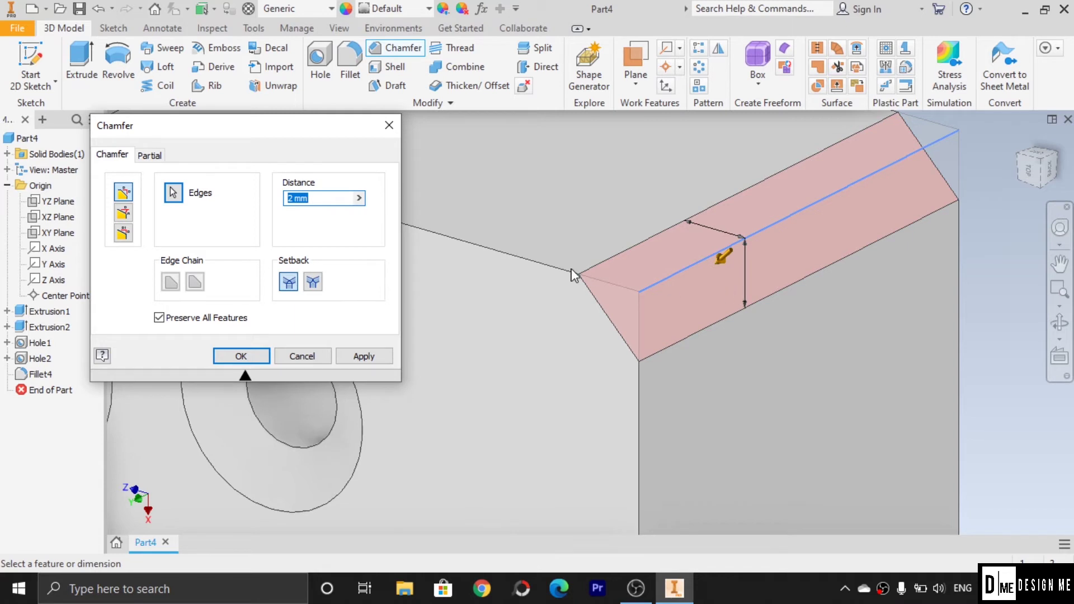
type("3")
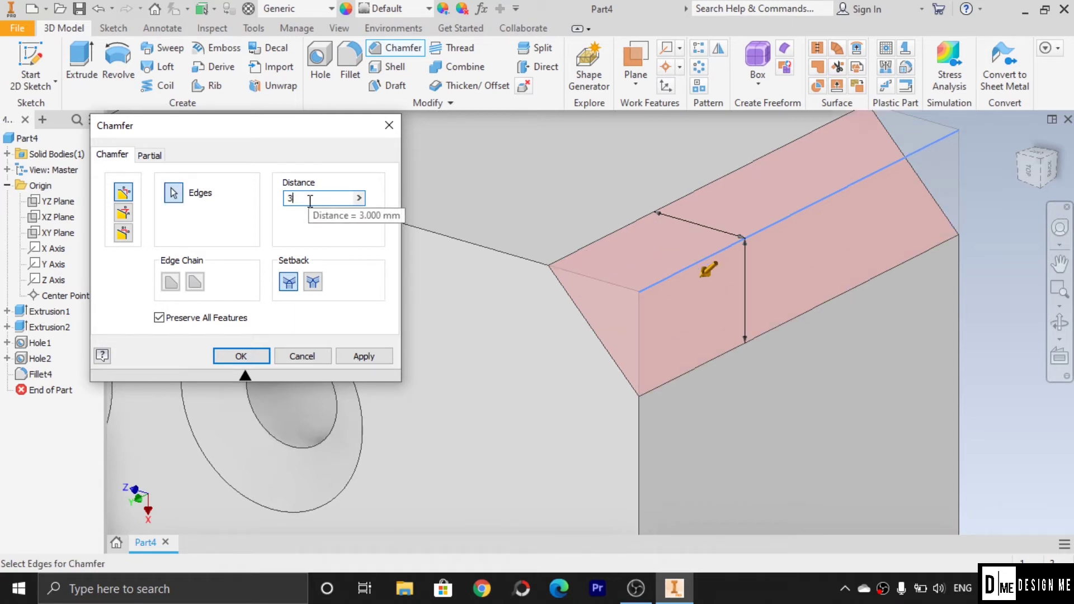
type("=")
key("BackSpace")
key("BackSpace")
type("4")
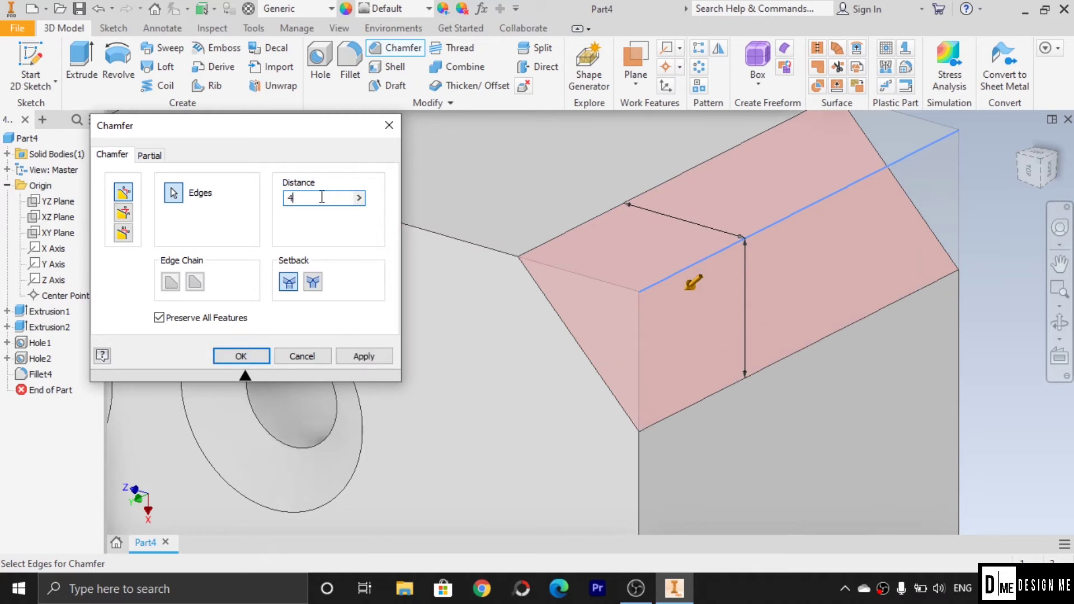
left_click(364, 357)
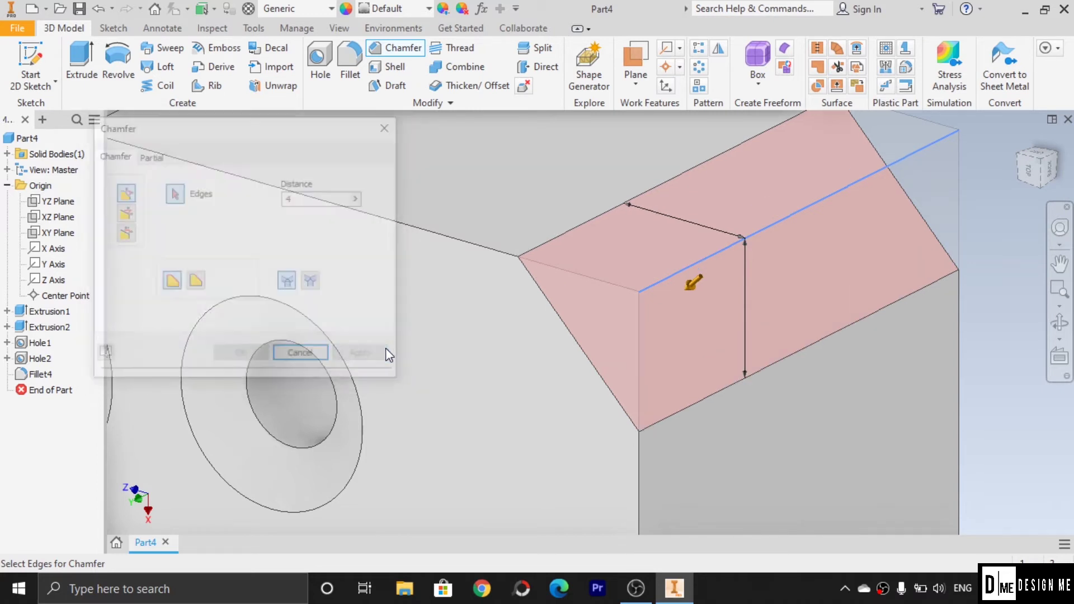
- Try to apply a 5 mm, 30° distance-and-angle chamfer to the 4 mm chamfer's edge, using the long plain side face as reference
left_click(124, 219)
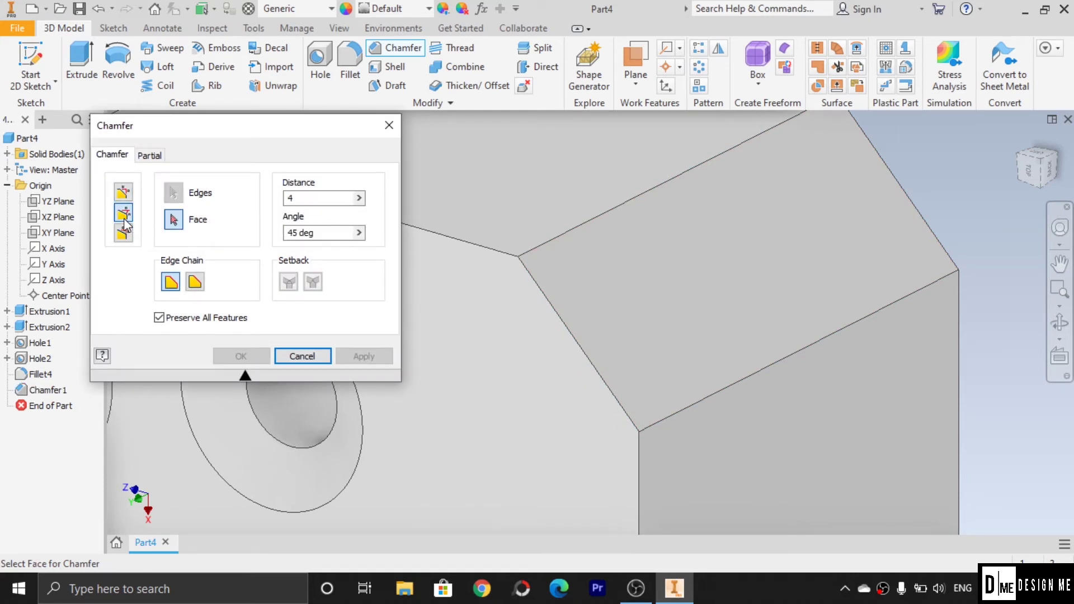
key("Return")
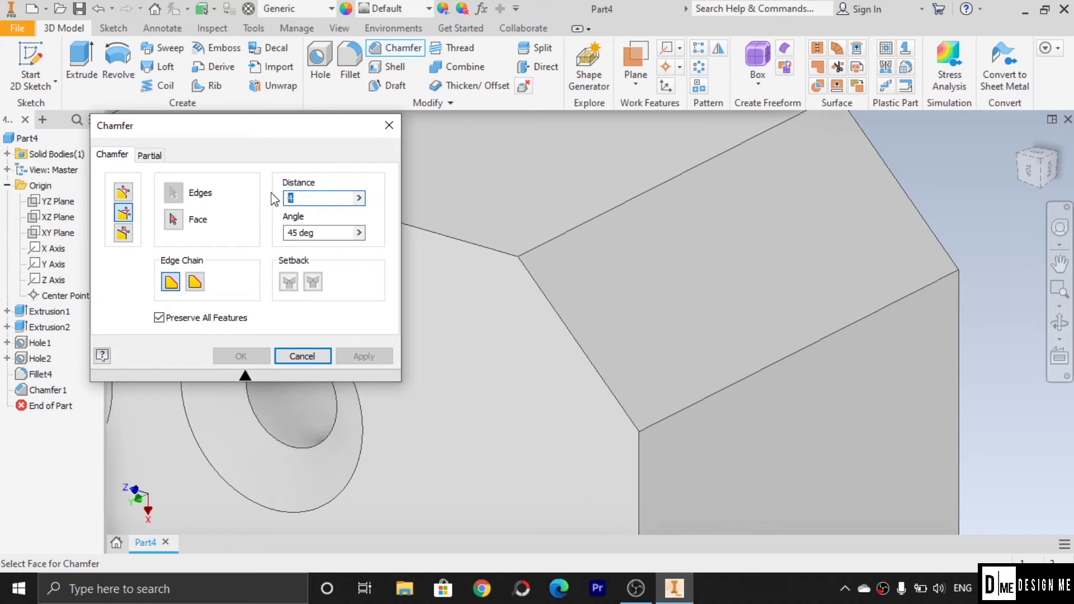
type("5")
left_click(324, 232)
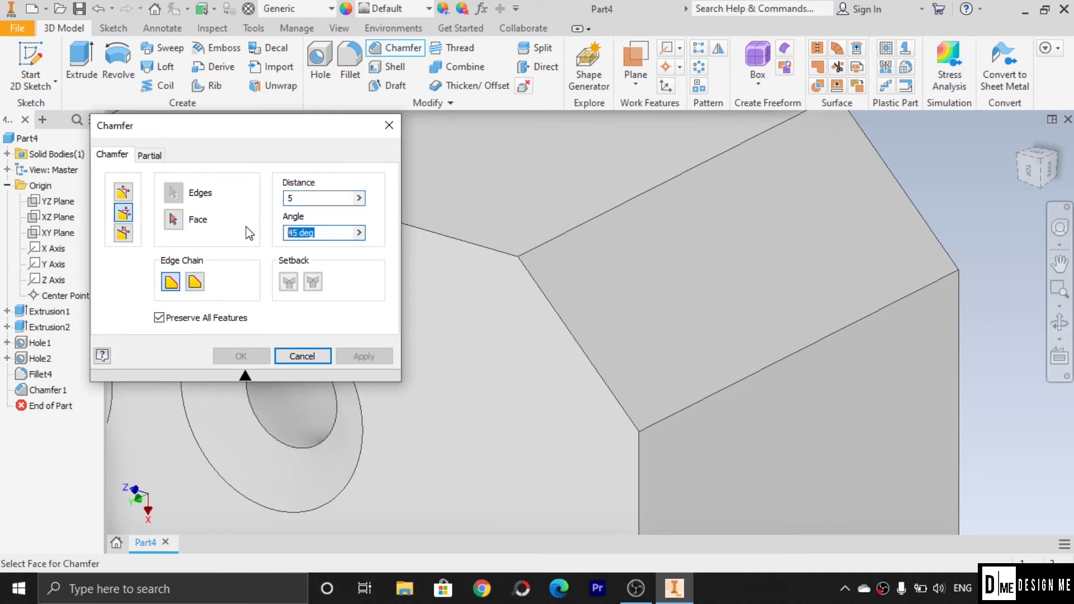
type("30")
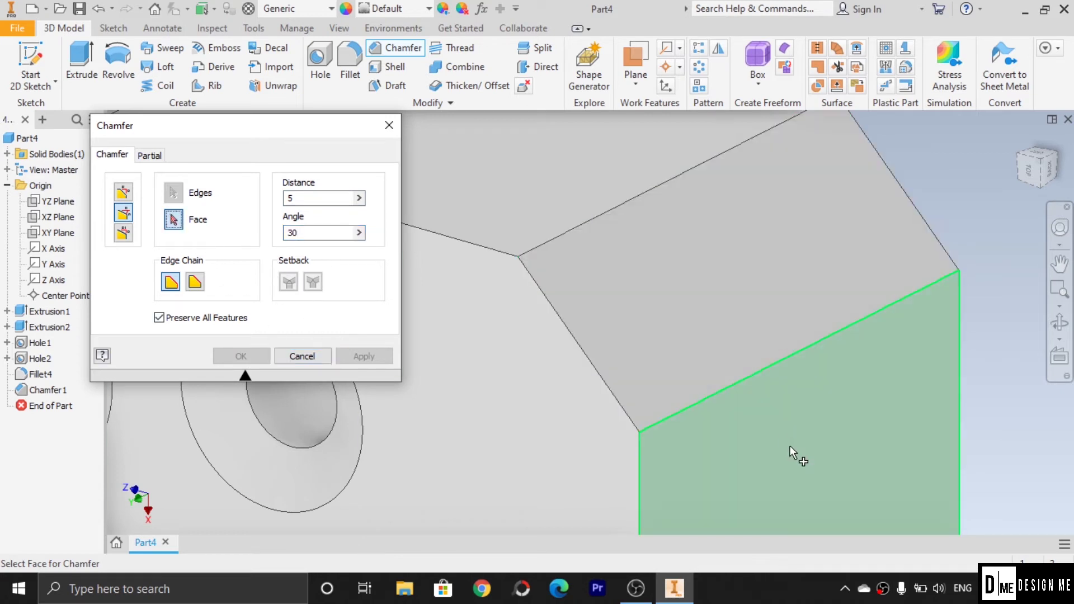
left_click(595, 178)
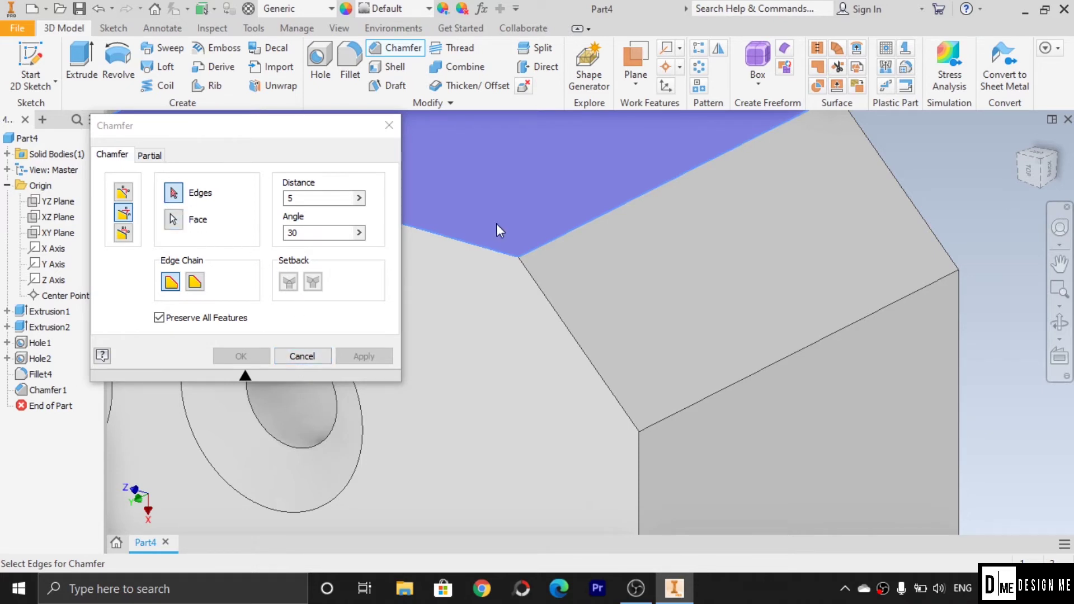
left_click(614, 207)
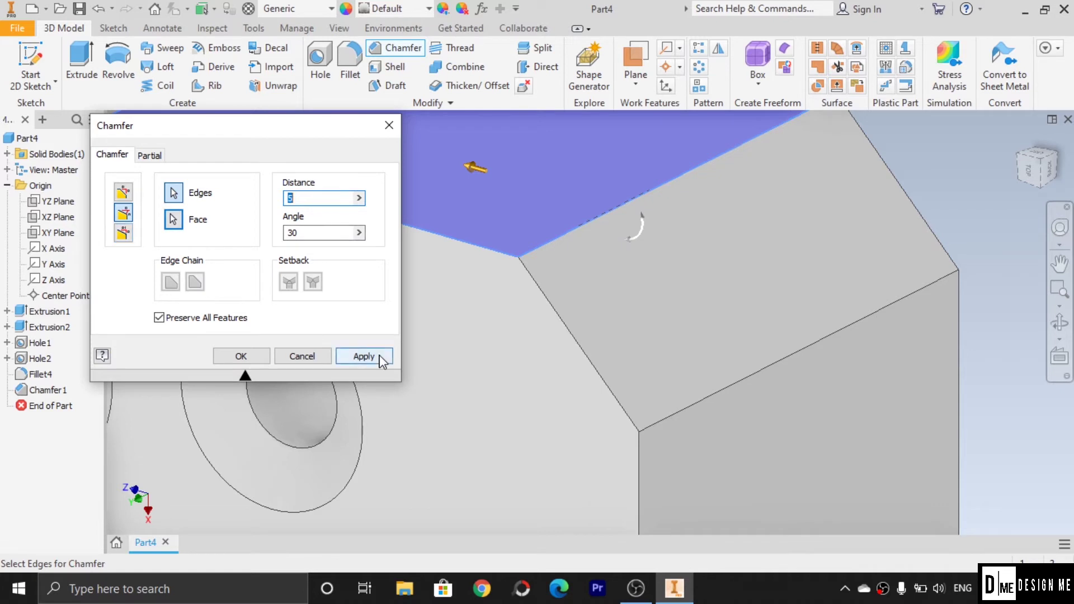
left_click(380, 356)
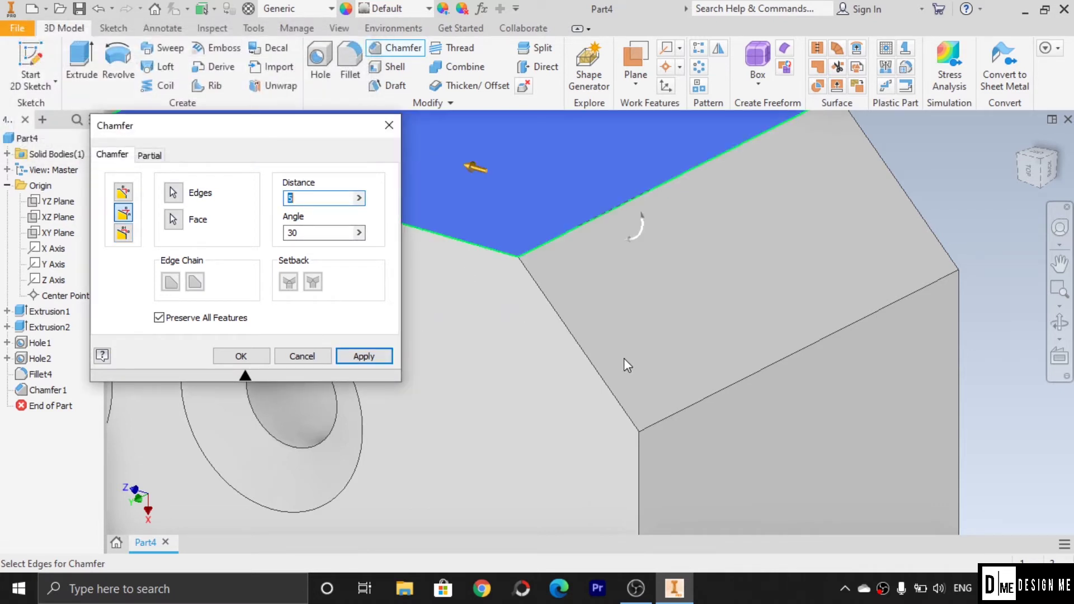
- Cancel the pending chamfer and undo the 4 mm equal-distance chamfer
left_click(302, 358)
key("ctrl+z")
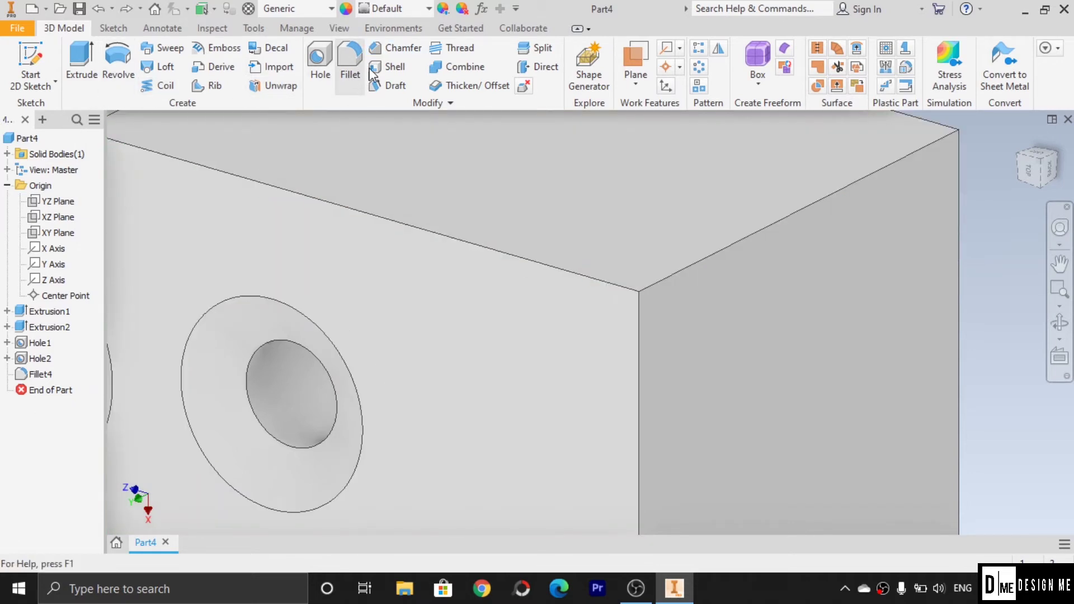
left_click(393, 28)
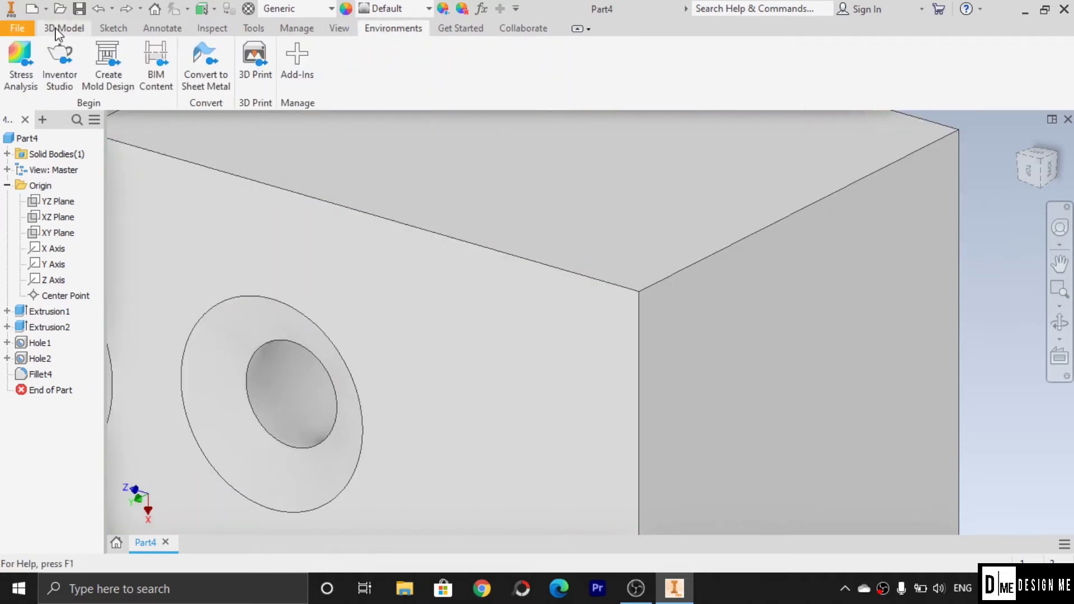
left_click(66, 29)
- Set up a 5 mm, 30° distance-and-angle chamfer from the long plain side face on its edge with the flat end face
left_click(412, 54)
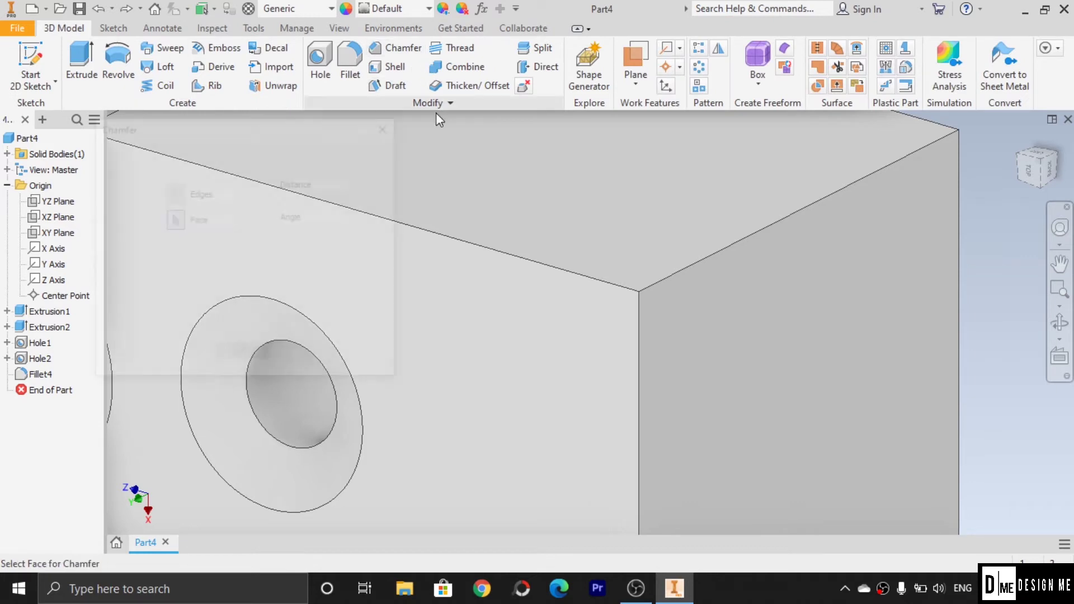
left_click(125, 214)
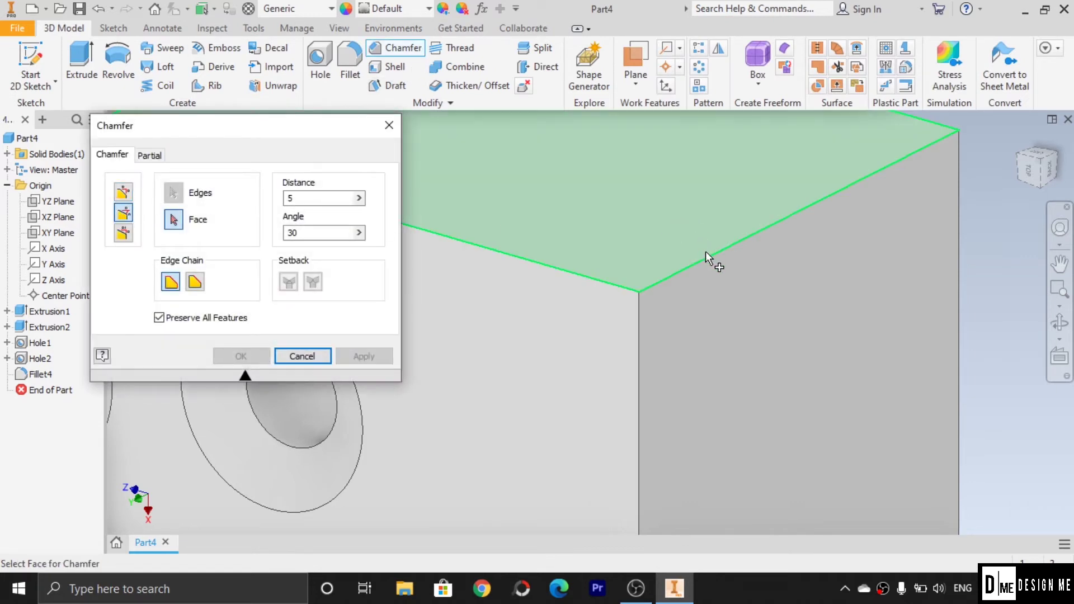
left_click(678, 235)
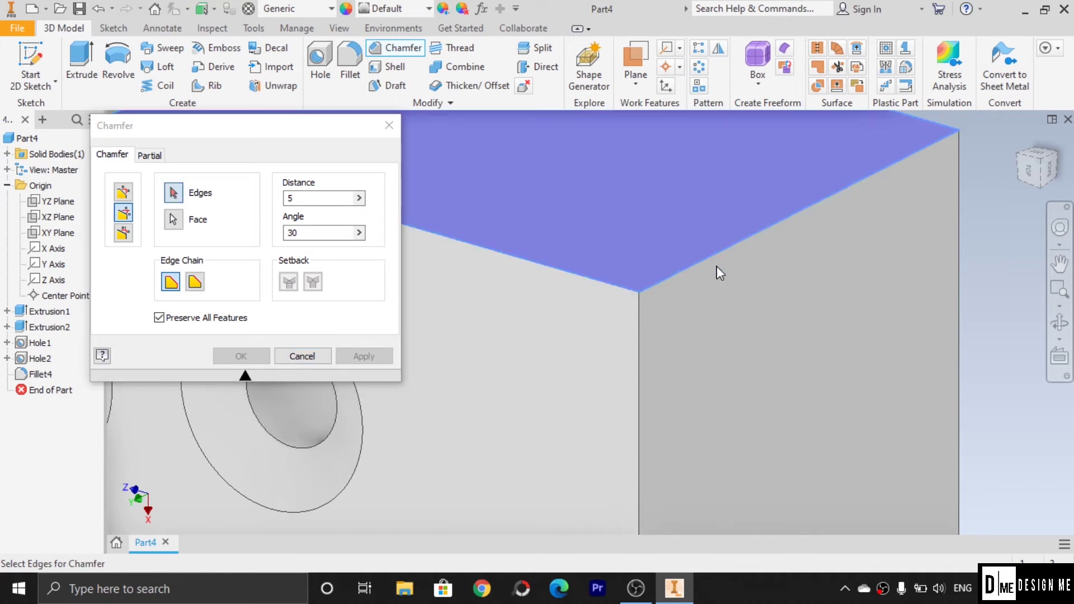
left_click(719, 255)
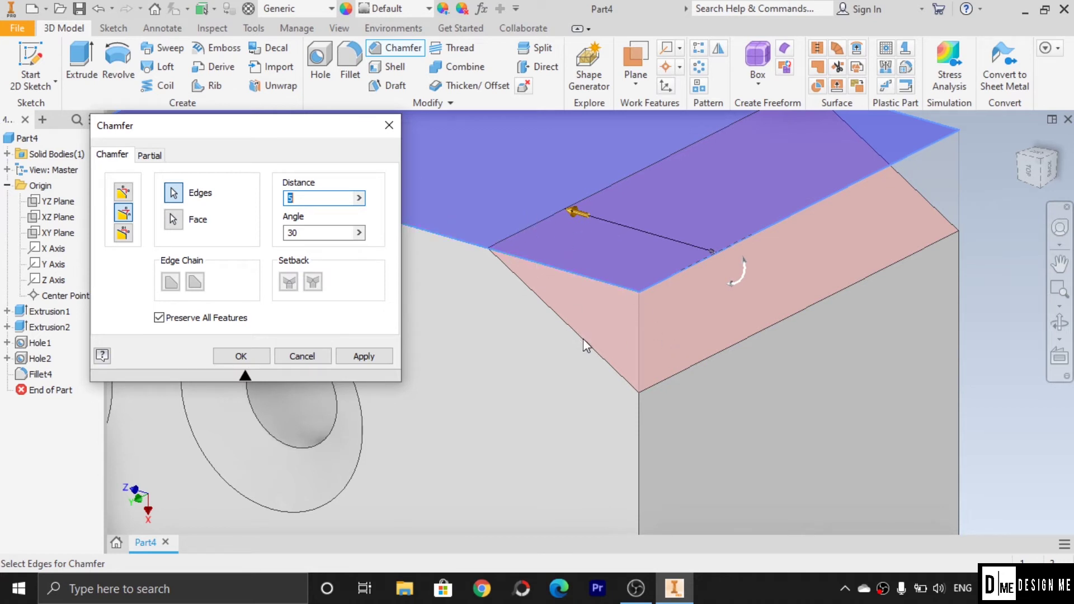
- Try angles of 45° and 60° for the distance-and-angle chamfer, and discard it
scroll(698, 352, "up", 3)
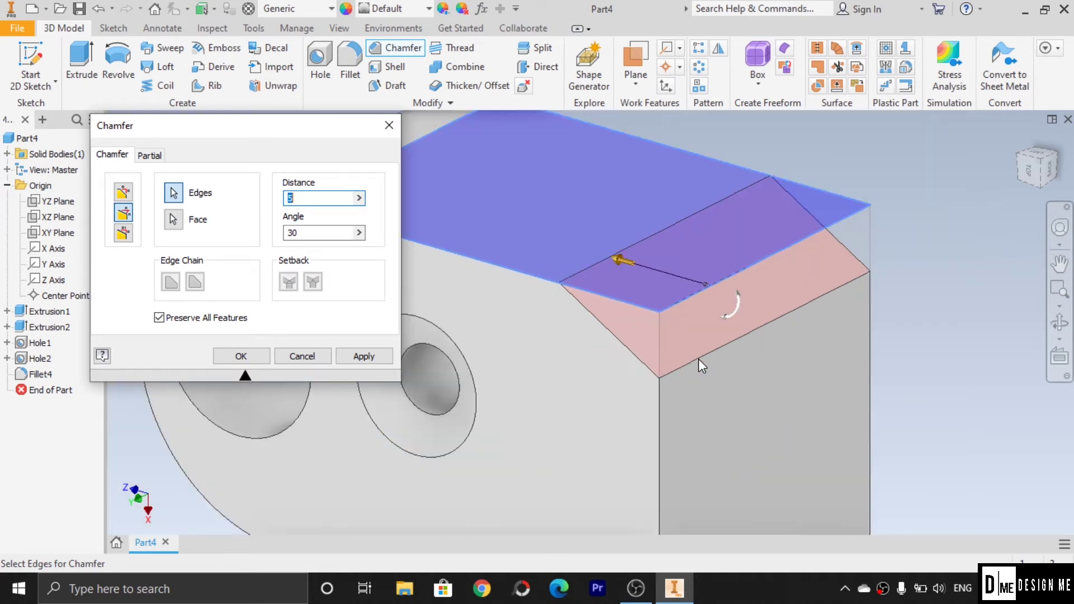
left_click(318, 234)
left_click(359, 233)
left_click(408, 292)
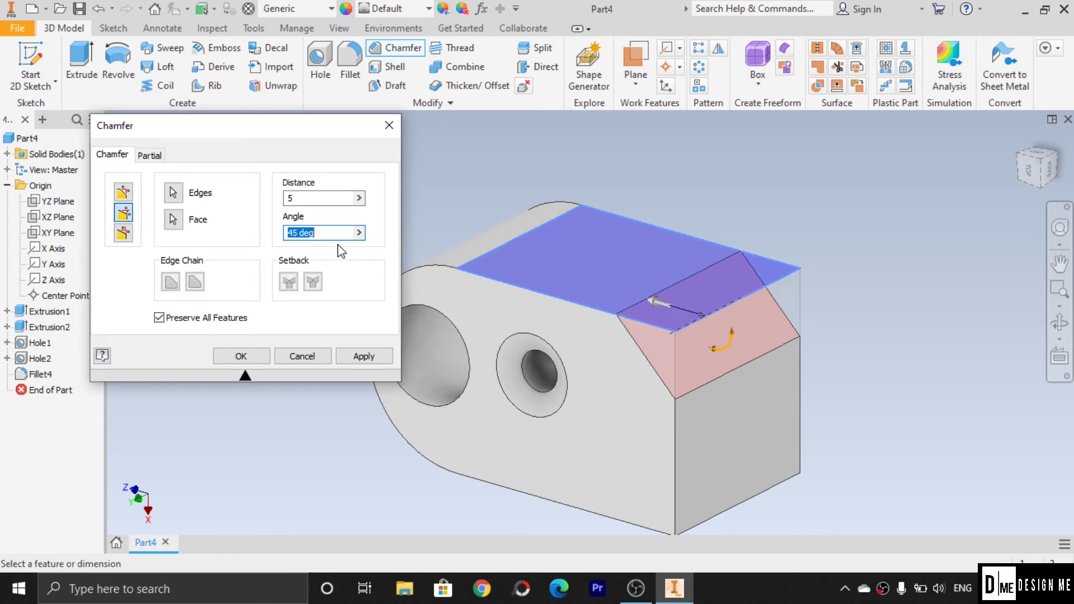
type("60")
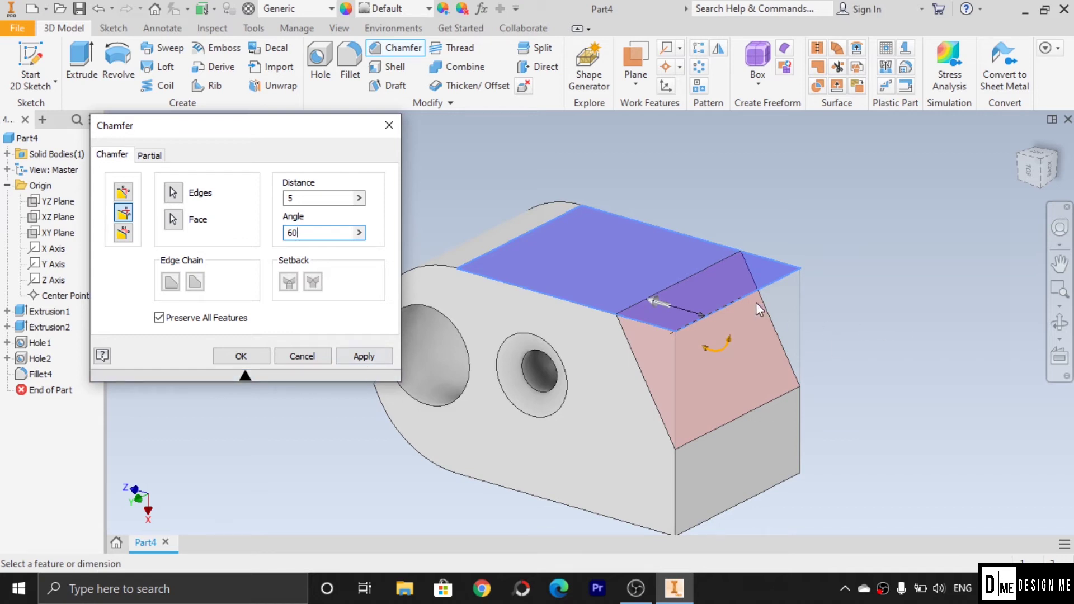
left_click(320, 358)
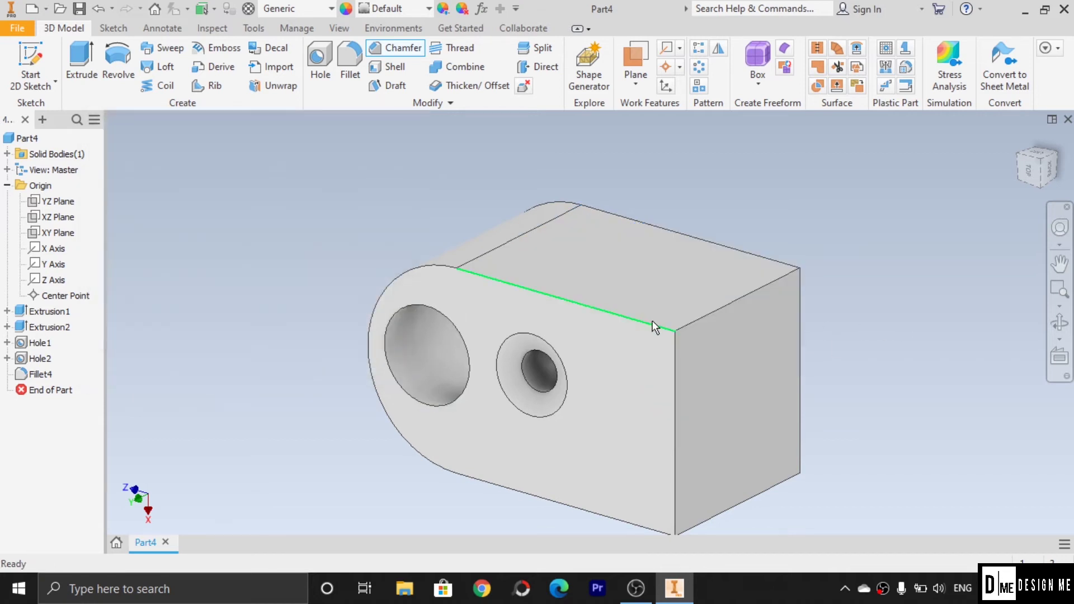
- Set up a two-distance chamfer of 5 mm and 10 mm on the edge between the long plain side face and the flat end face
left_click(403, 47)
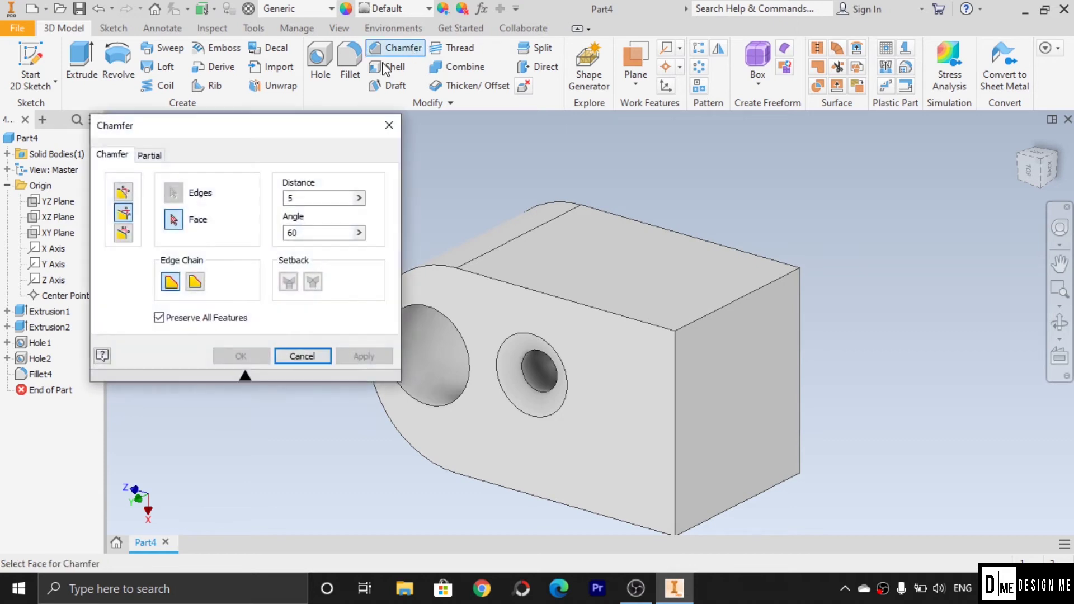
left_click(123, 232)
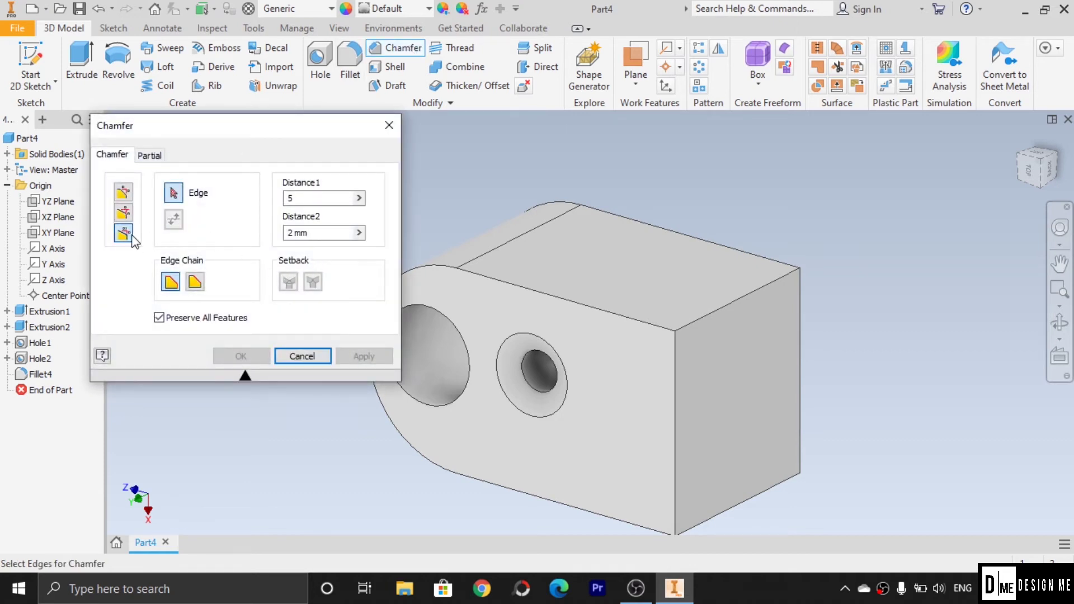
left_click(305, 198)
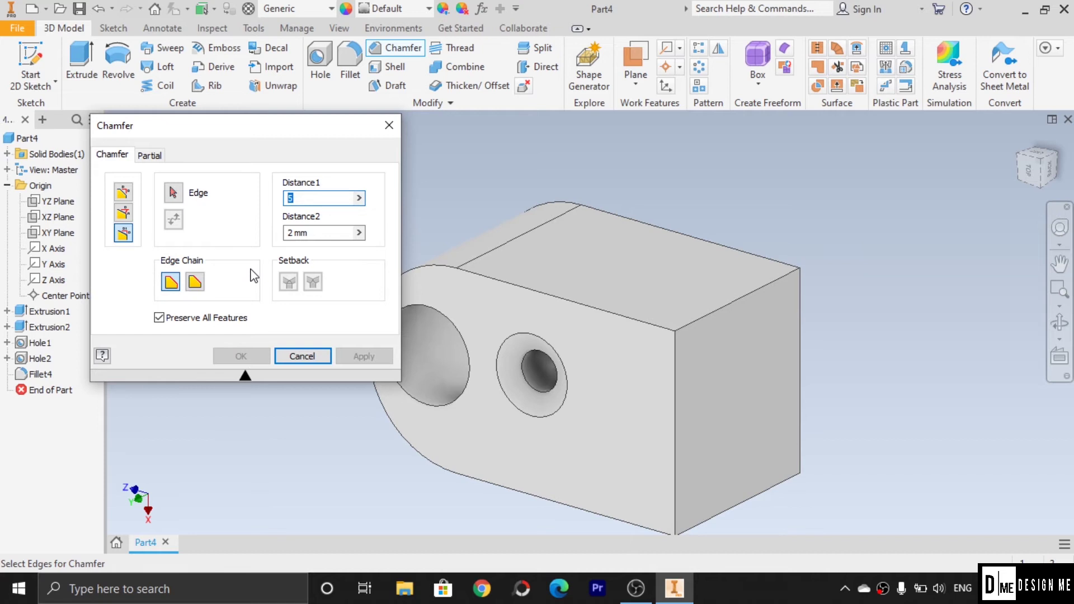
key("Tab")
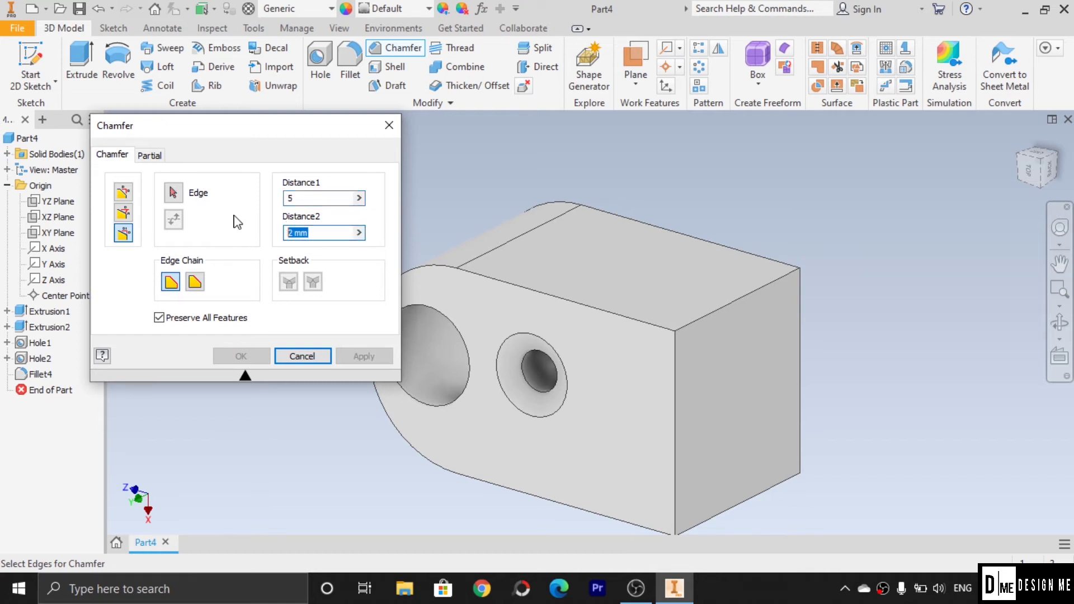
type("10")
left_click(710, 308)
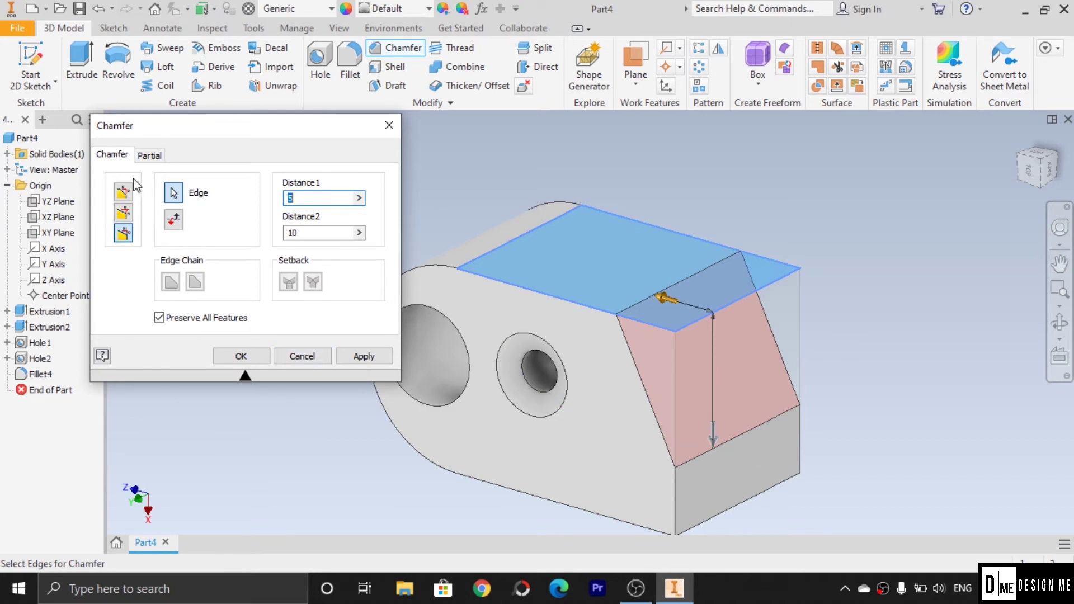
- Flip the two chamfer distances between the adjacent faces several times, and discard the chamfer
left_click(174, 223)
left_click(174, 222)
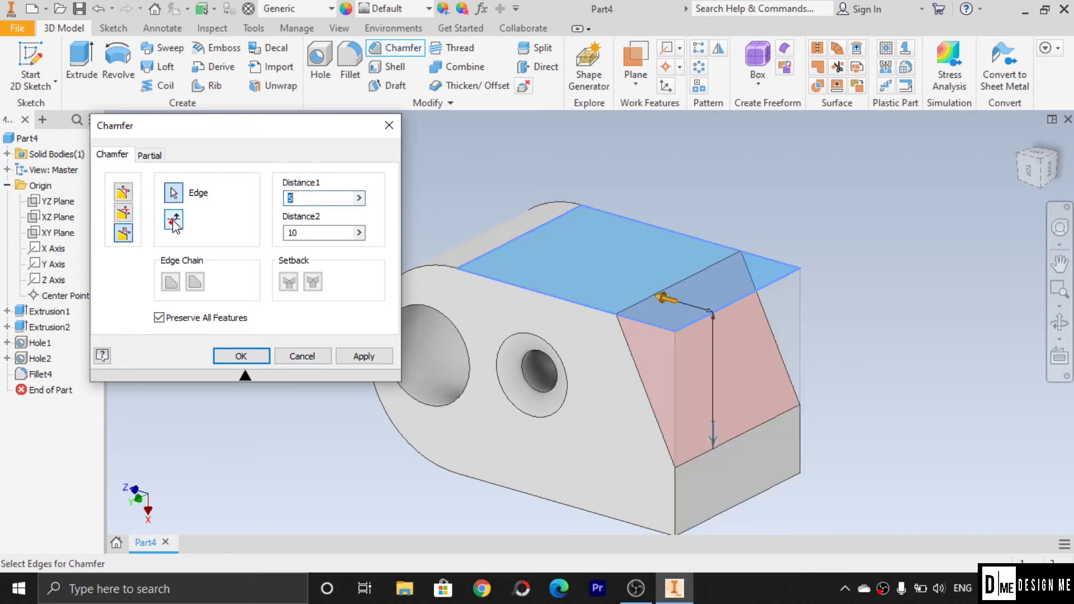
left_click(174, 223)
left_click(176, 224)
left_click(176, 222)
left_click(176, 222)
left_click(301, 356)
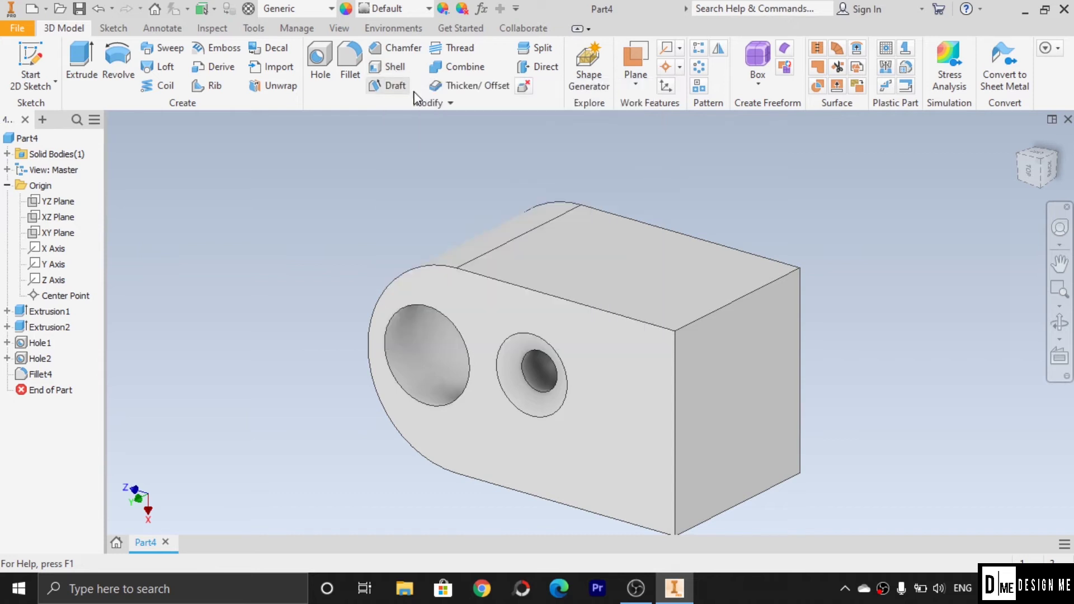
- Delete the full round fillet and the two hole features from the block
left_click(389, 69)
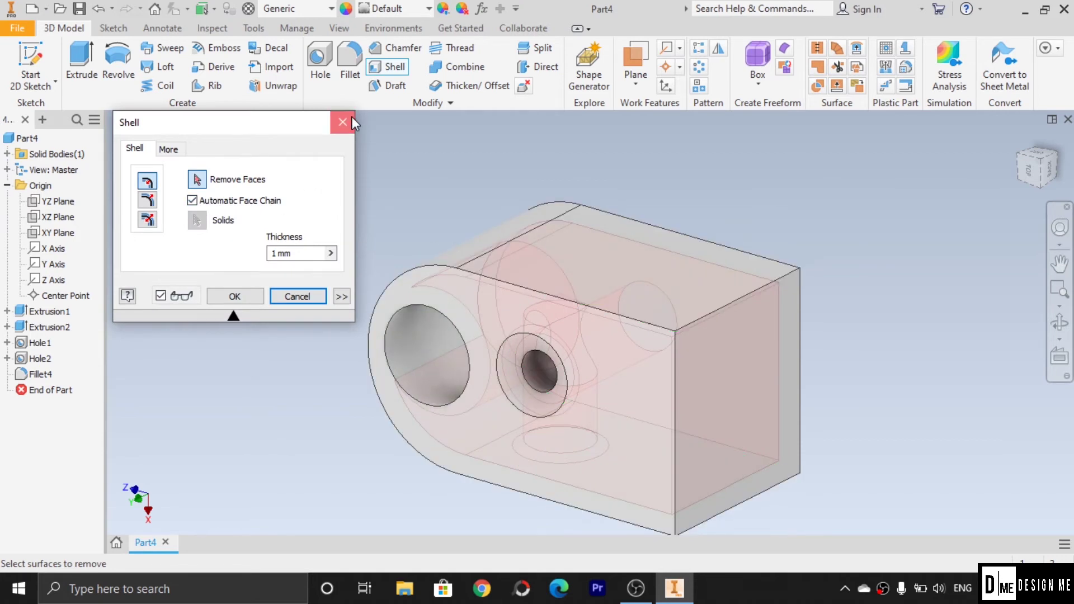
left_click(342, 122)
left_click(42, 373)
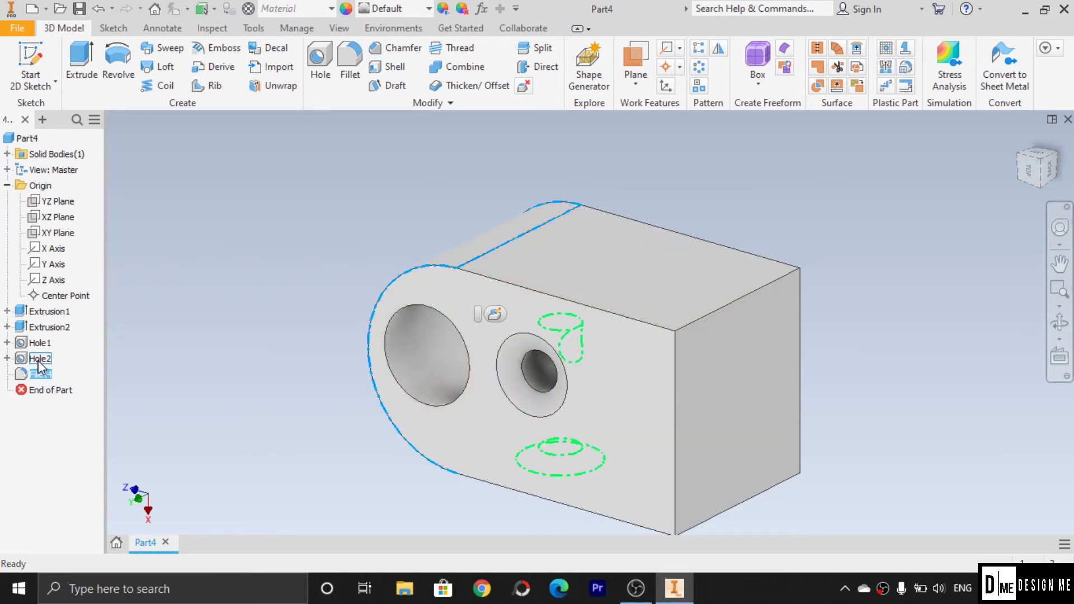
left_click(39, 343, "shift")
right_click(52, 349)
left_click(79, 391)
left_click(193, 205)
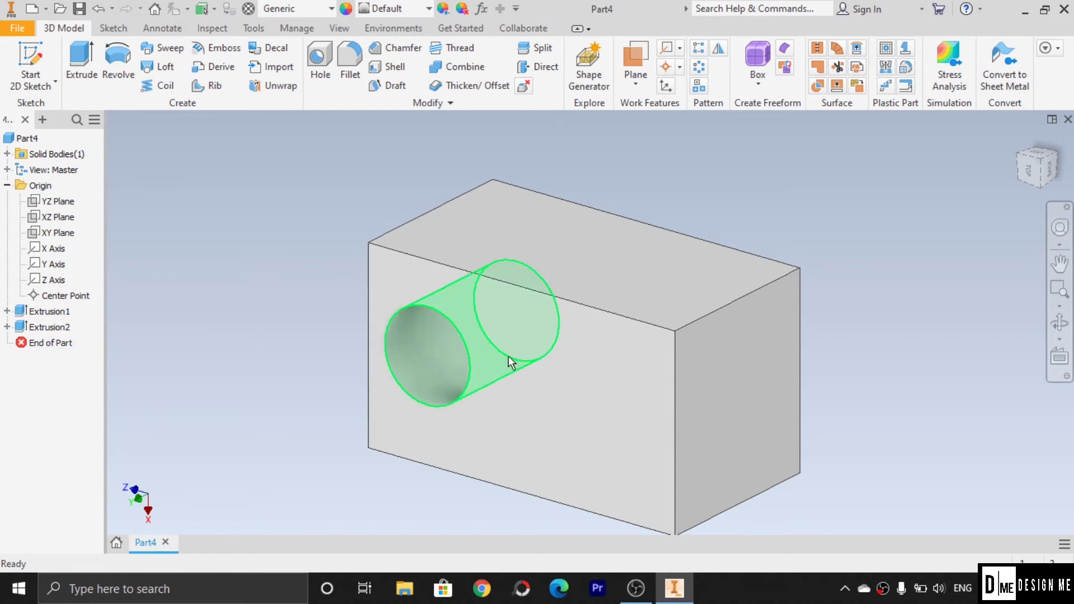
- Delete the large circular extrude cut together with its consumed sketch
left_click(420, 359)
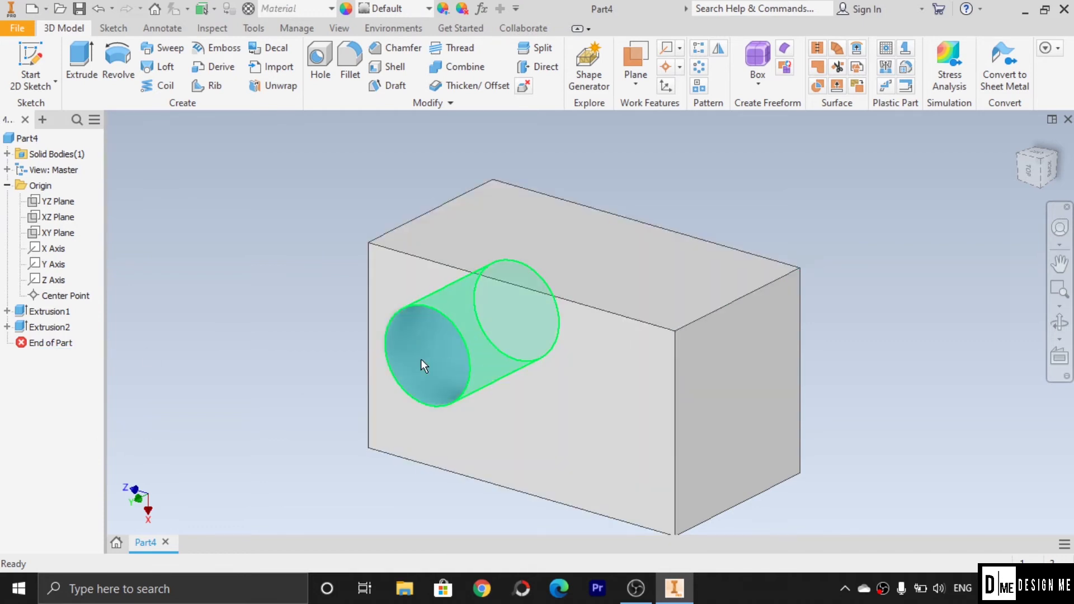
right_click(421, 360)
left_click(37, 327)
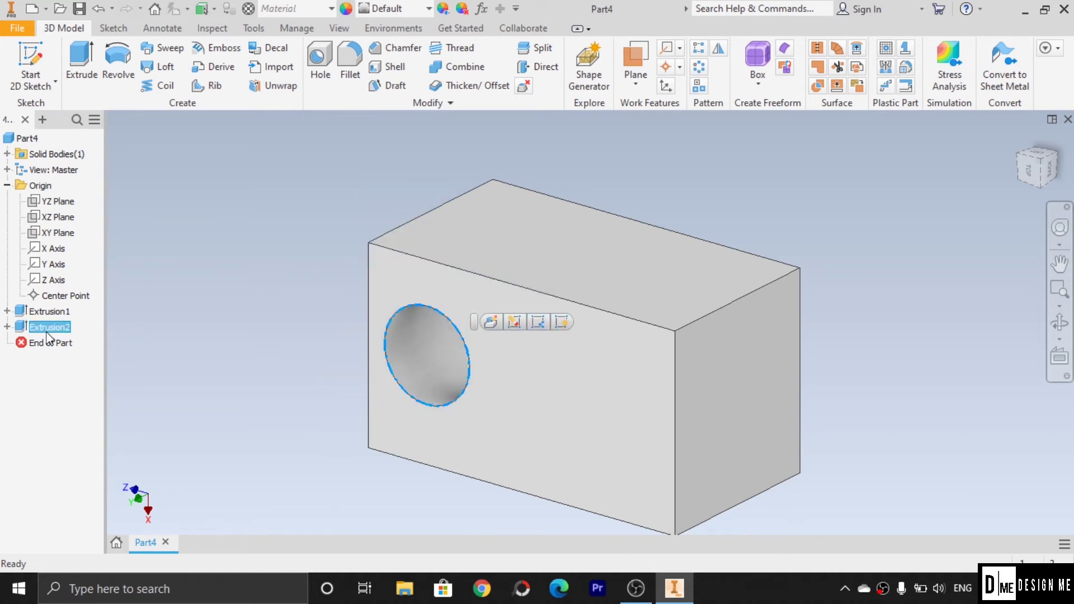
right_click(40, 327)
left_click(76, 312)
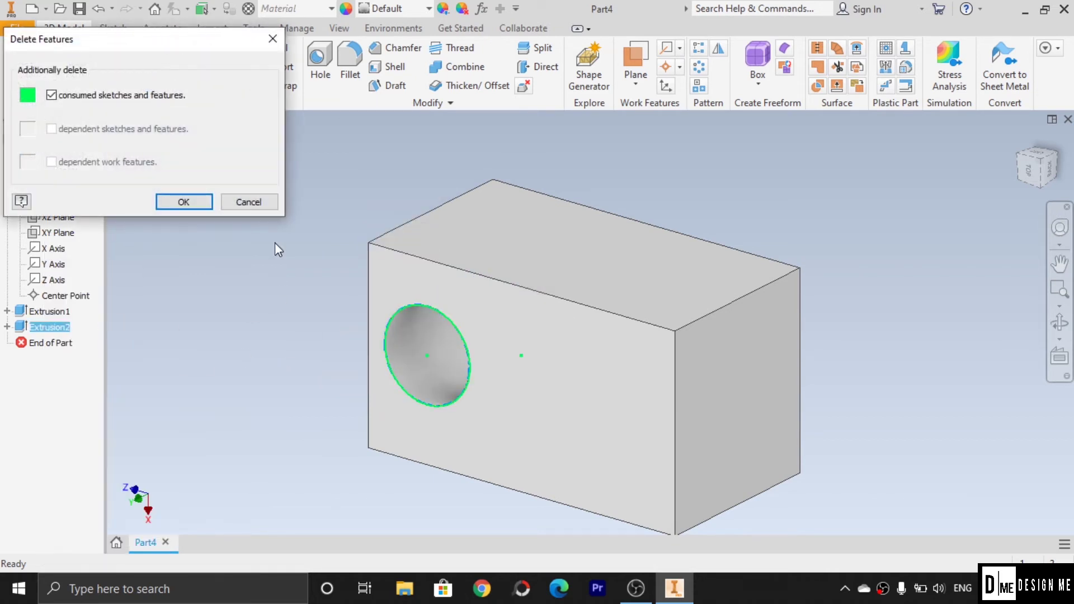
left_click(183, 206)
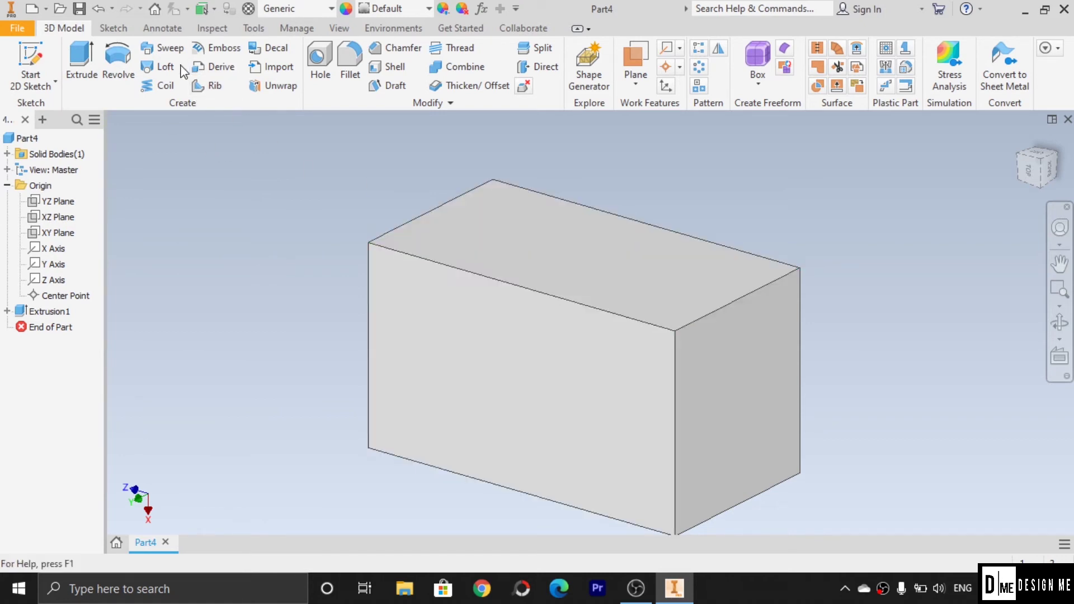
- Start a 1 mm inside shell on the block with its upper face removed
left_click(394, 69)
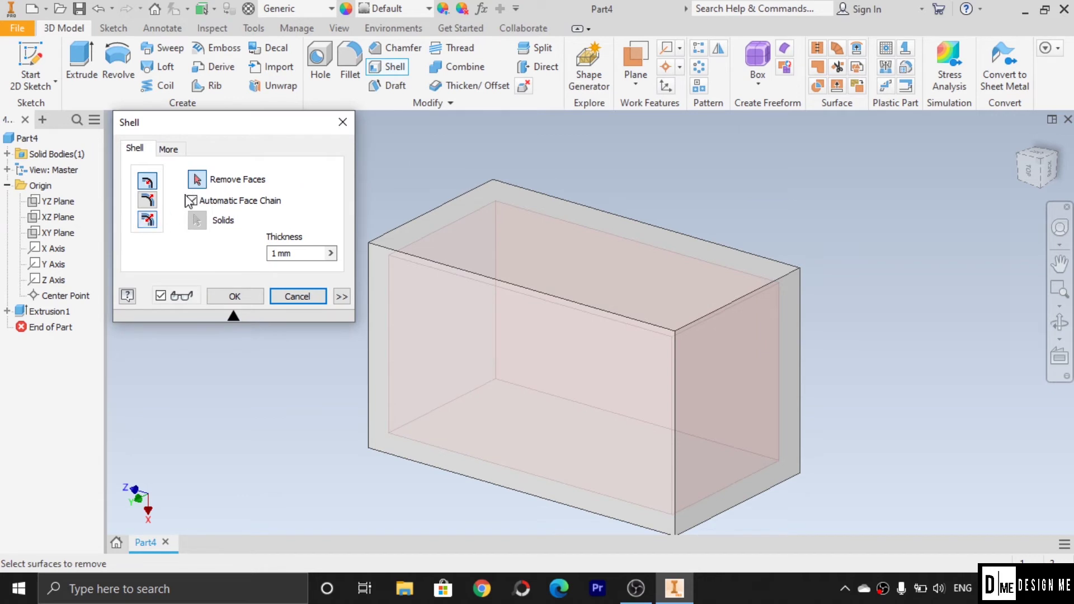
left_click(200, 180)
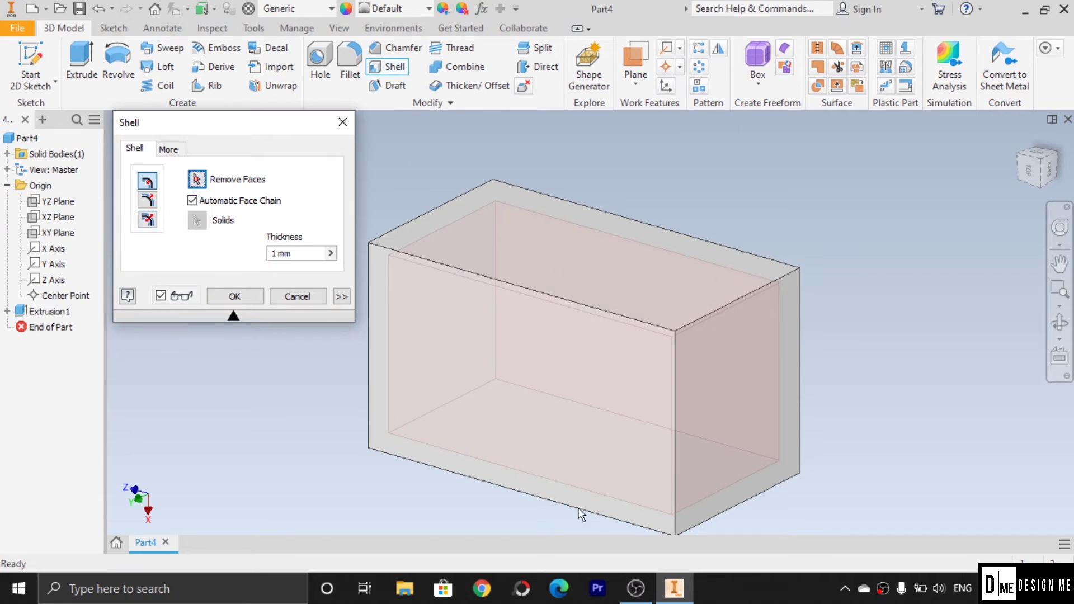
left_click(197, 179)
left_click(599, 268)
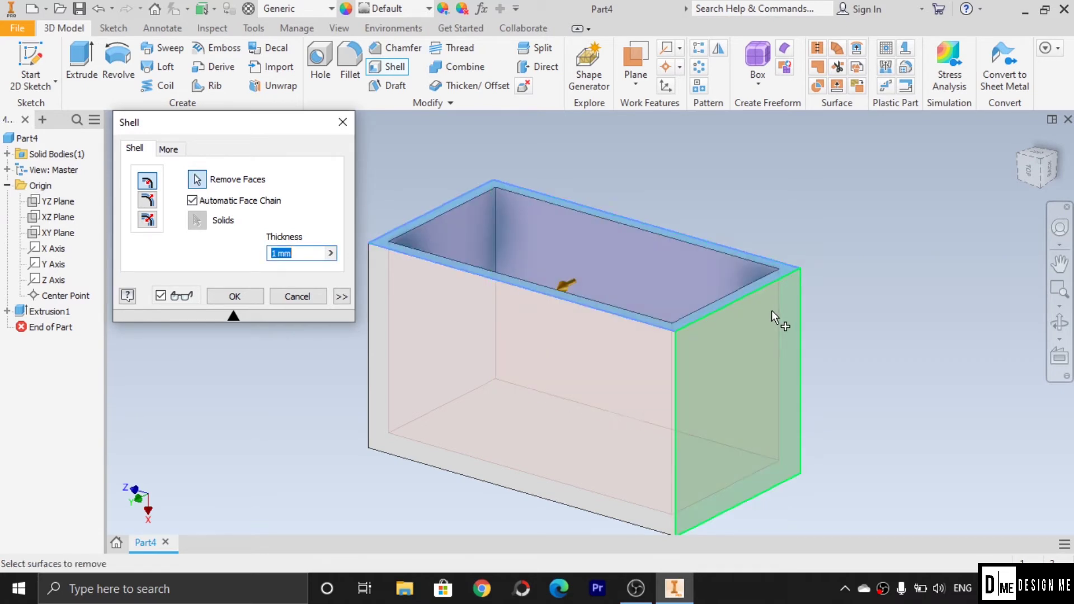
left_click(1066, 330)
left_click_drag(609, 264, 572, 271)
left_click_drag(306, 254, 267, 257)
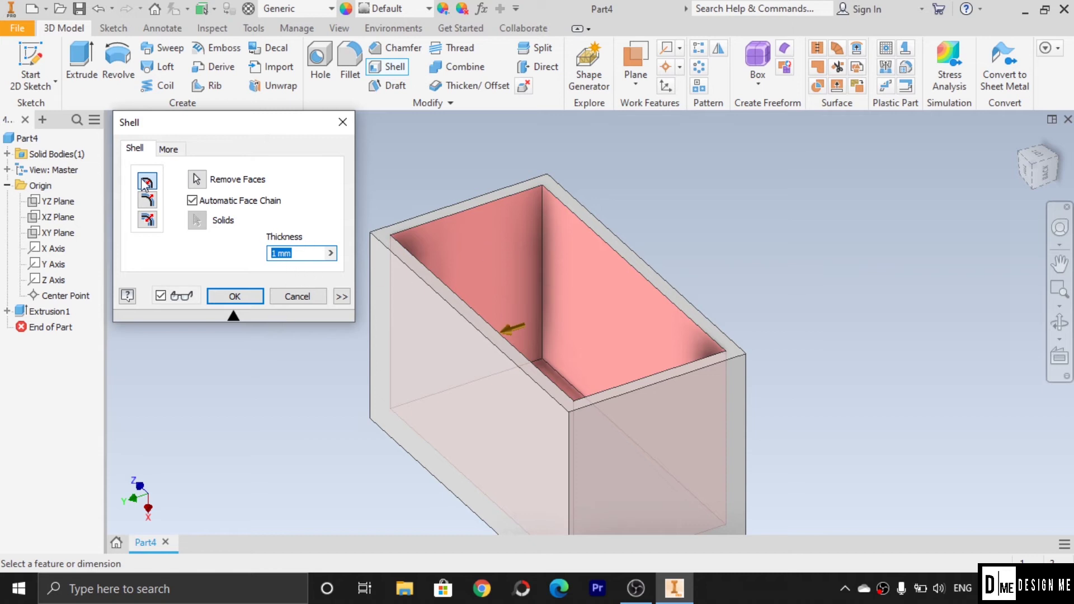
- Try the inside, outside and both-sides directions for the shell, and settle on outside
left_click(148, 218)
left_click(148, 219)
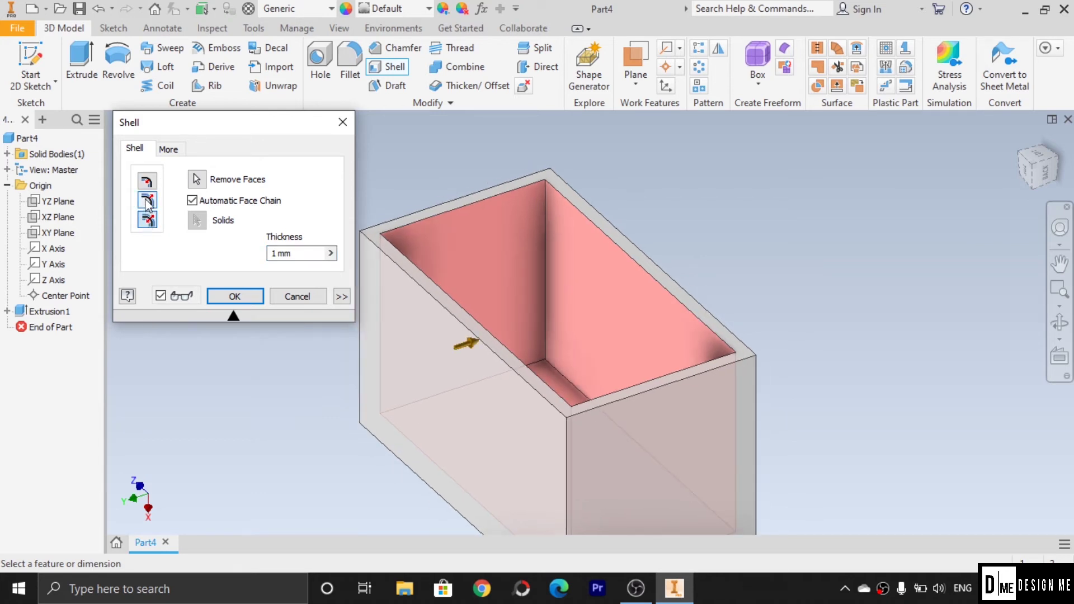
left_click(147, 200)
left_click(147, 218)
left_click(148, 201)
left_click(148, 182)
left_click(148, 200)
left_click(148, 219)
left_click(148, 200)
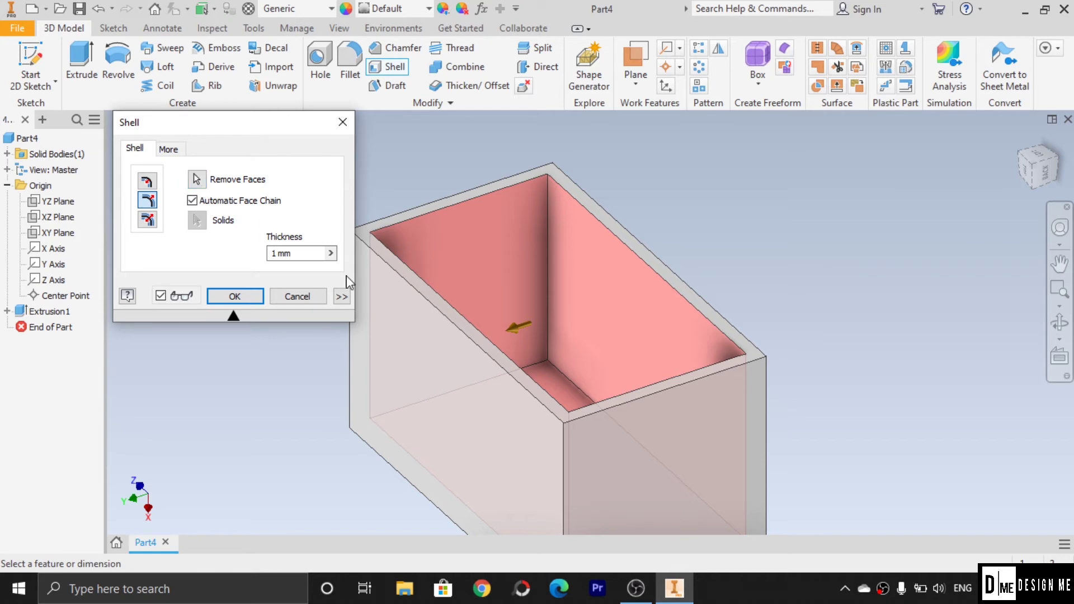
- Add the block's long side face to the faces removed by the shell
left_click(197, 179)
left_click(413, 362)
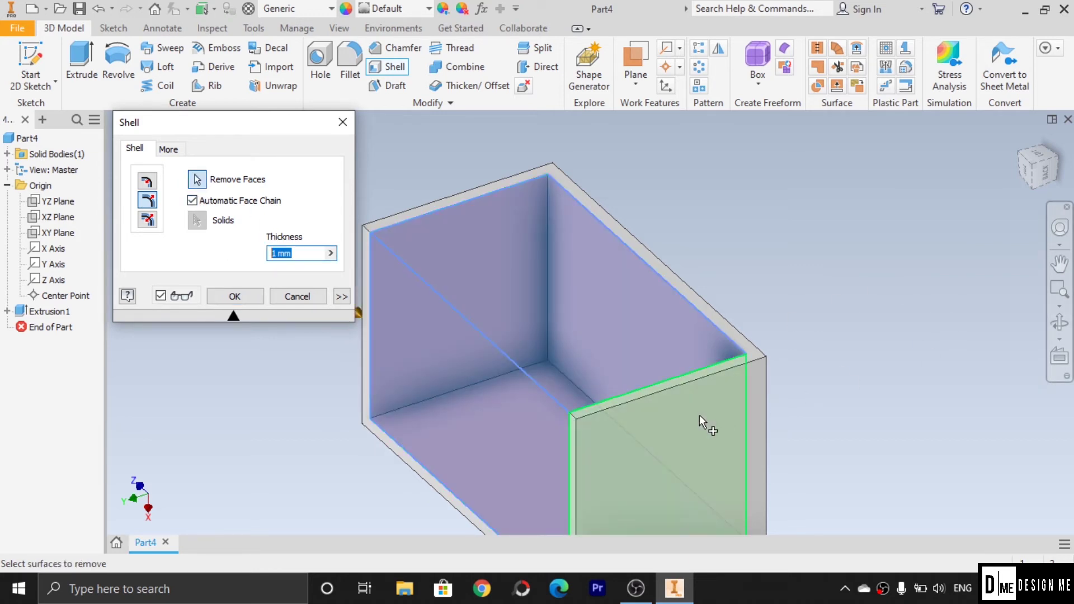
scroll(684, 424, "down", 3)
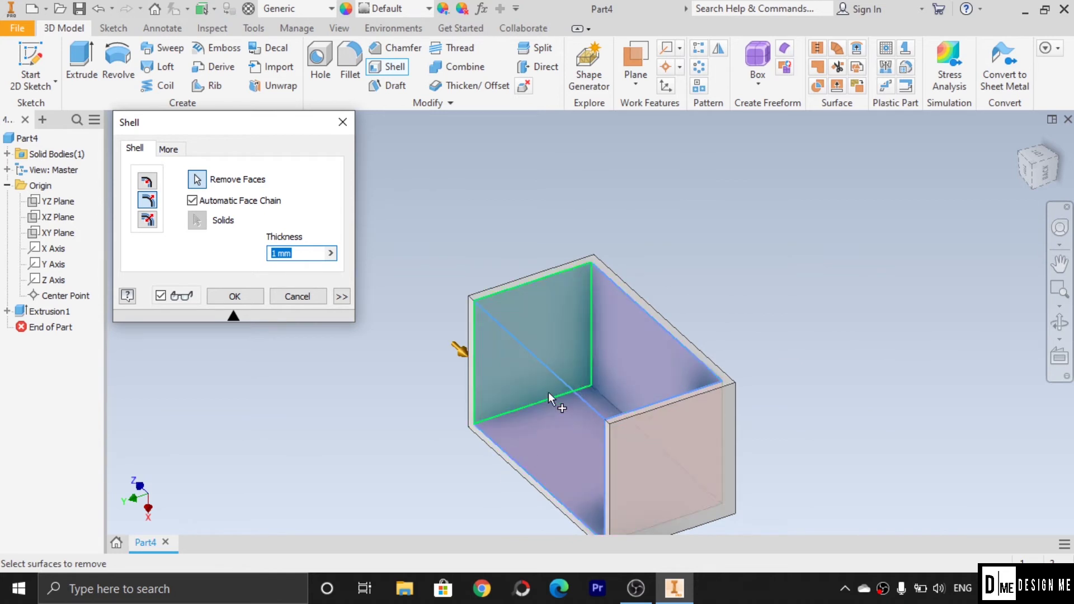
left_click(656, 417)
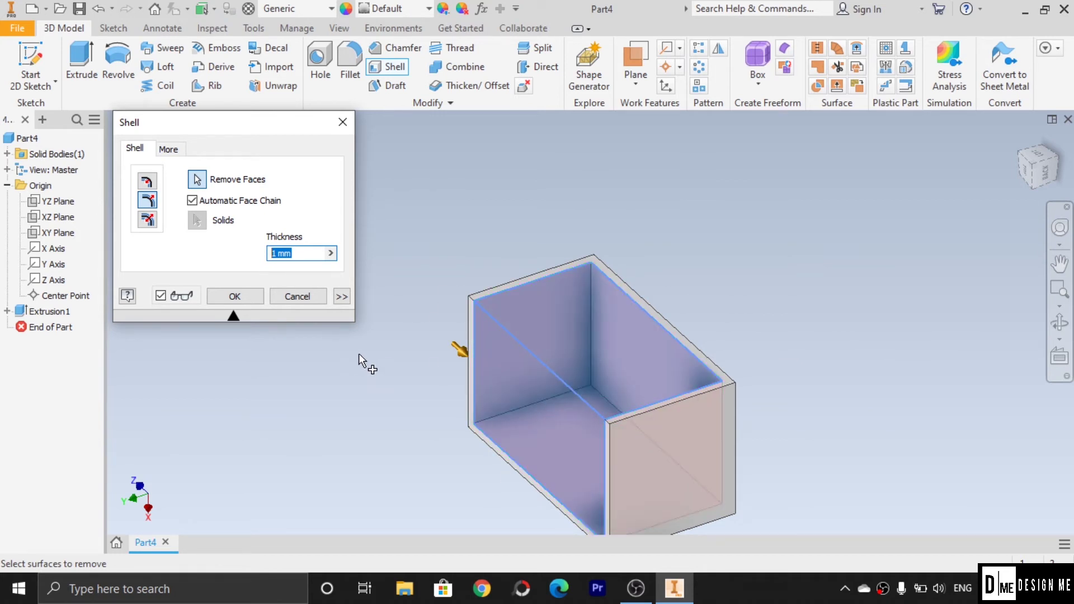
- Examine the shell's approximation options, keeping the Mean setting
left_click(168, 149)
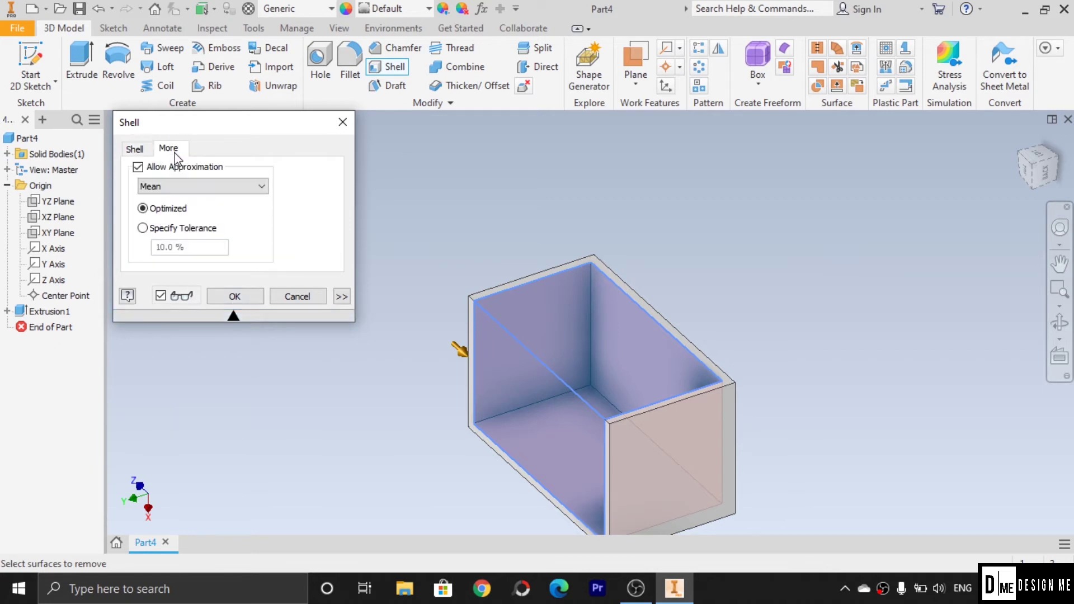
left_click(206, 186)
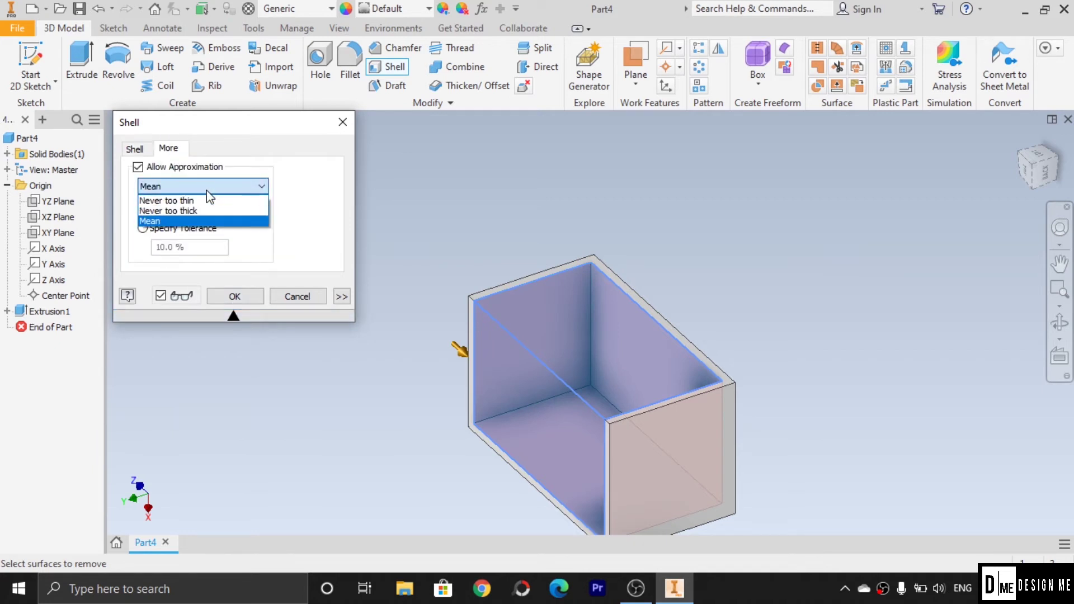
left_click(206, 190)
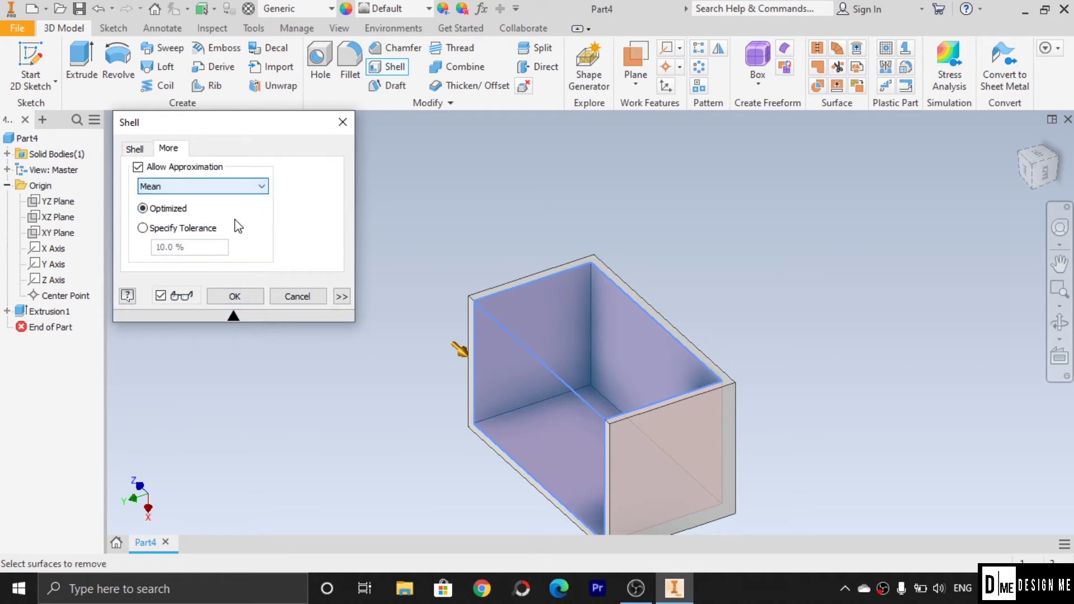
left_click(145, 150)
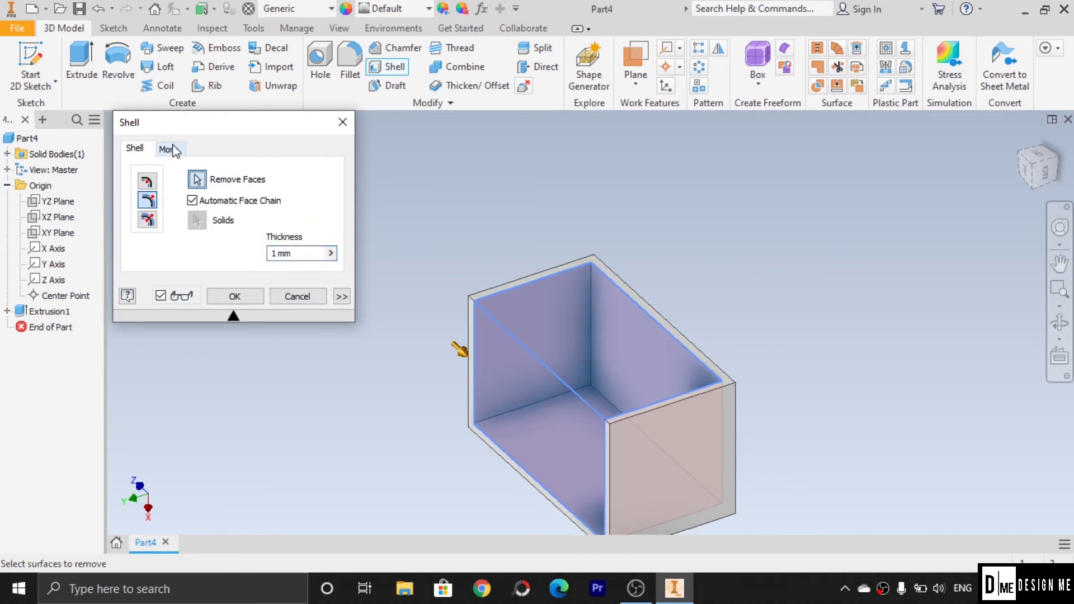
- Set the shell thickness to 3 mm and create the shell
double_click(267, 253)
type("3")
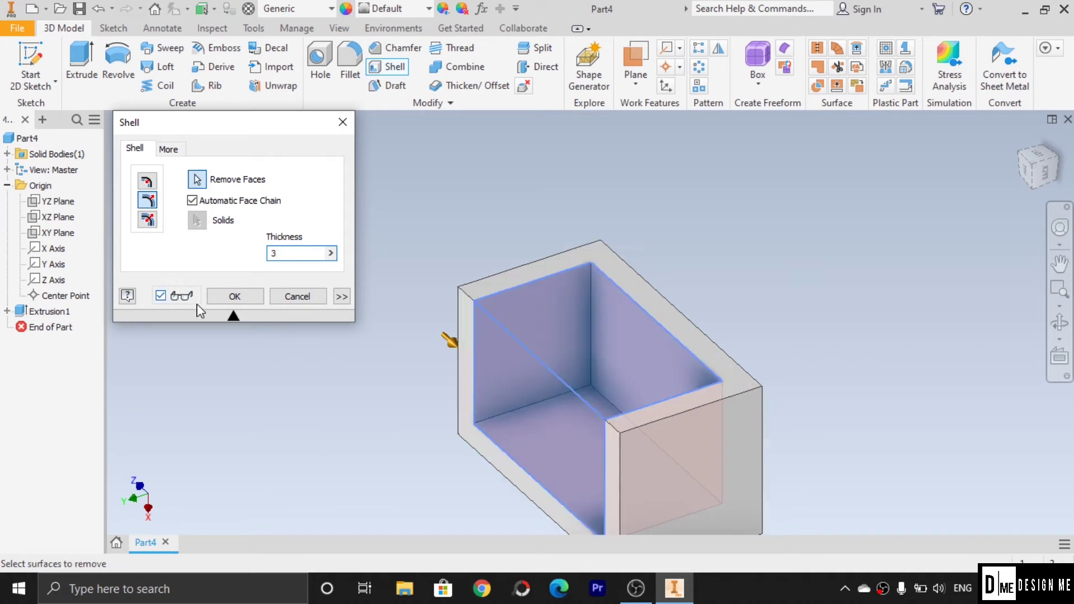
left_click(230, 294)
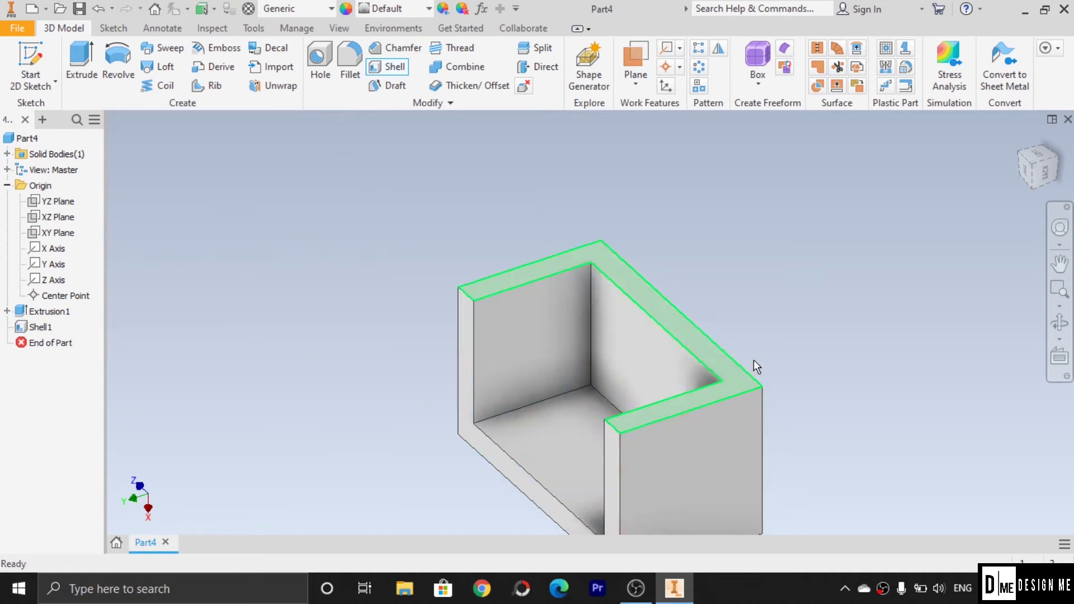
left_click(1065, 323)
left_click_drag(640, 419, 582, 364)
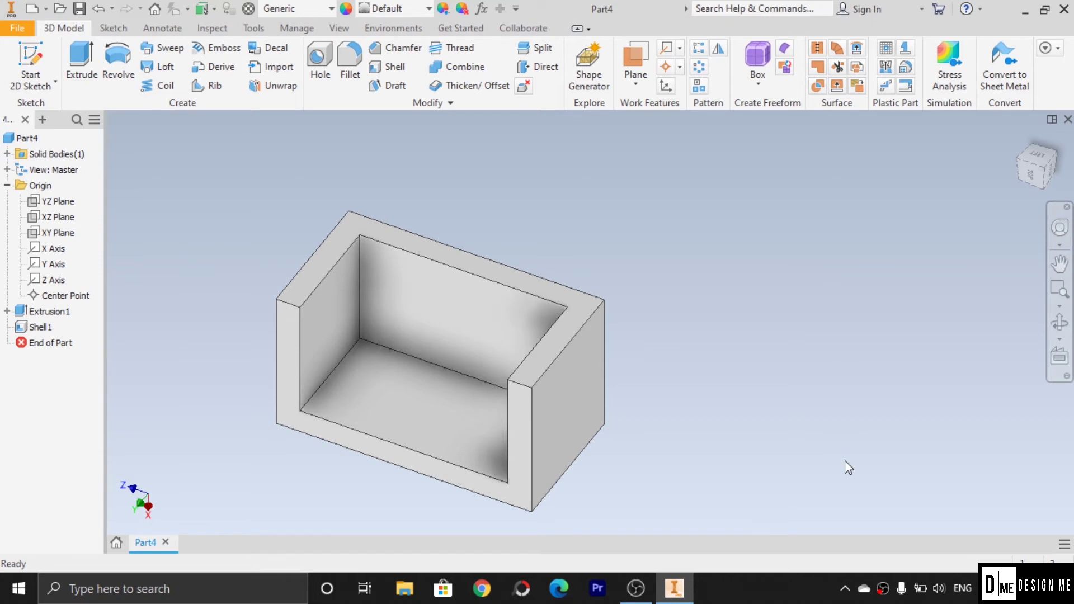
- Discard the newly started face draft and undo the shell on the block
left_click(391, 85)
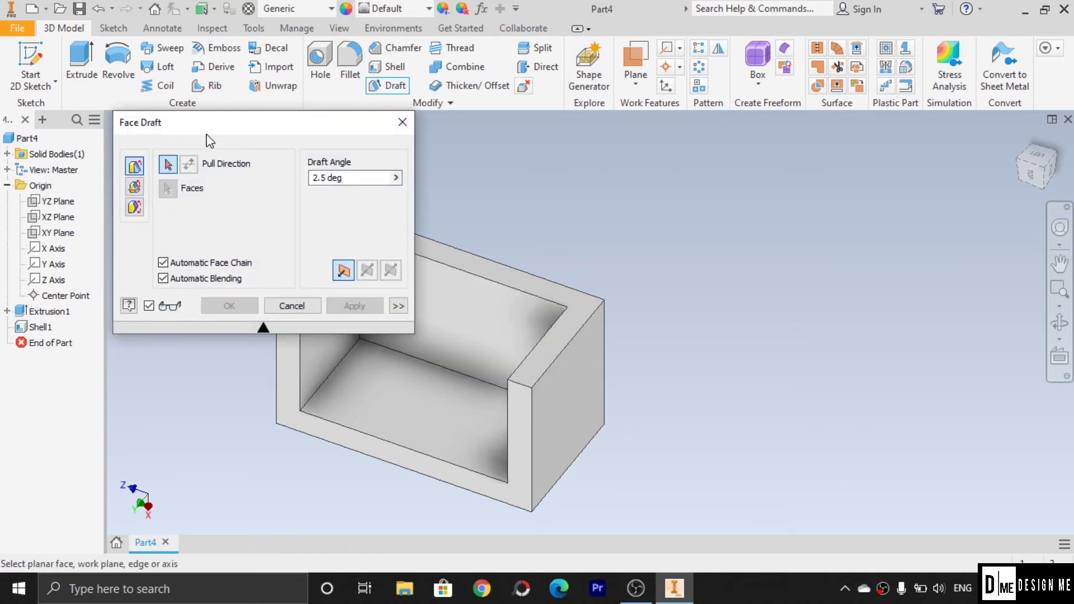
left_click_drag(228, 130, 792, 177)
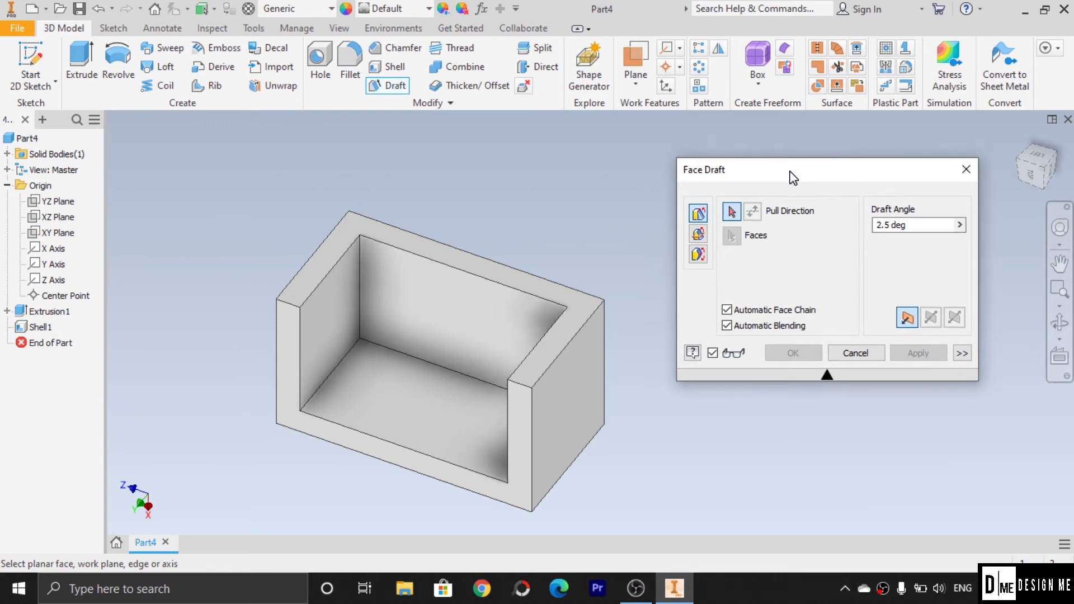
left_click(966, 169)
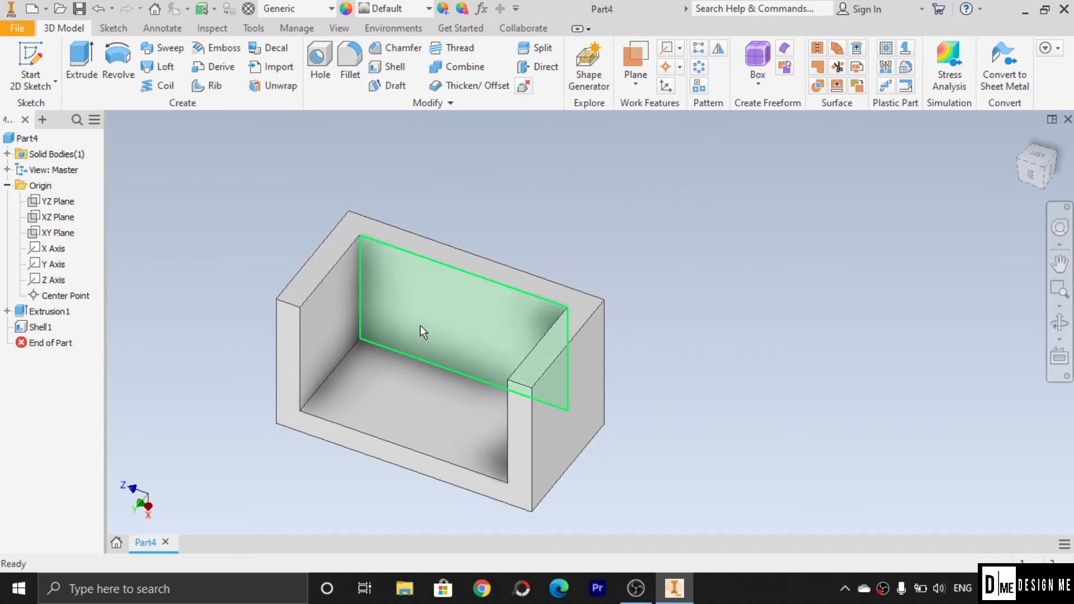
key("ctrl+z")
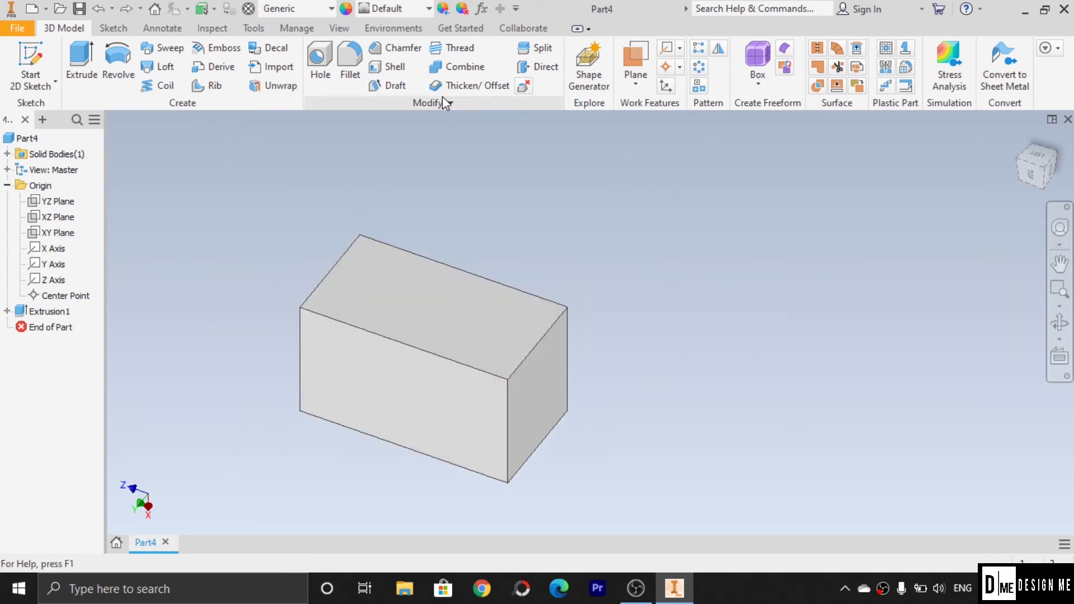
- Set up a 40 degree face draft on the block's short end face with the Y axis as pull direction
left_click(391, 87)
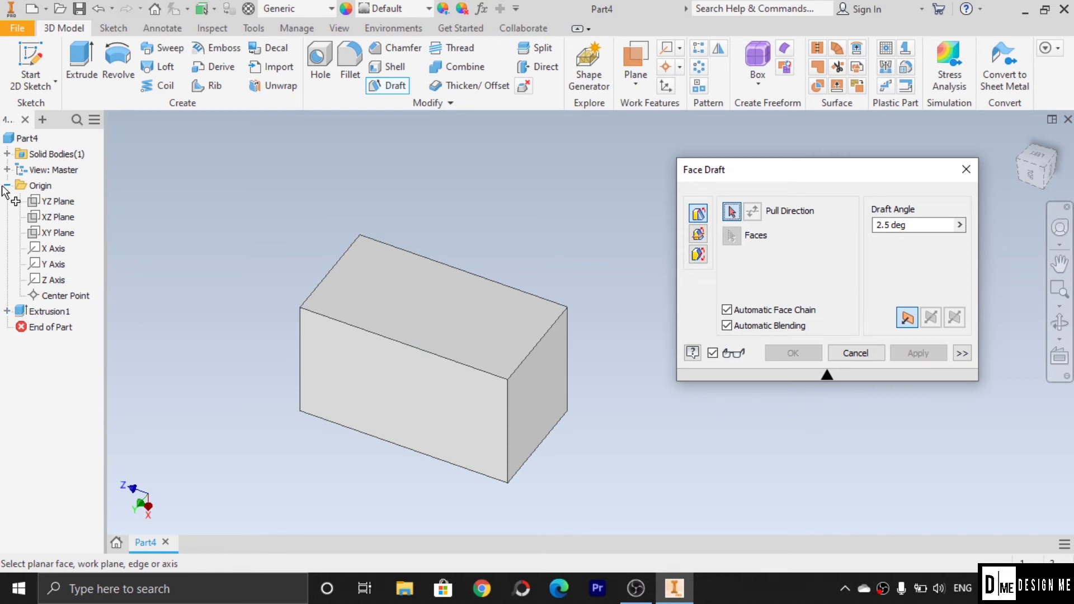
left_click(55, 264)
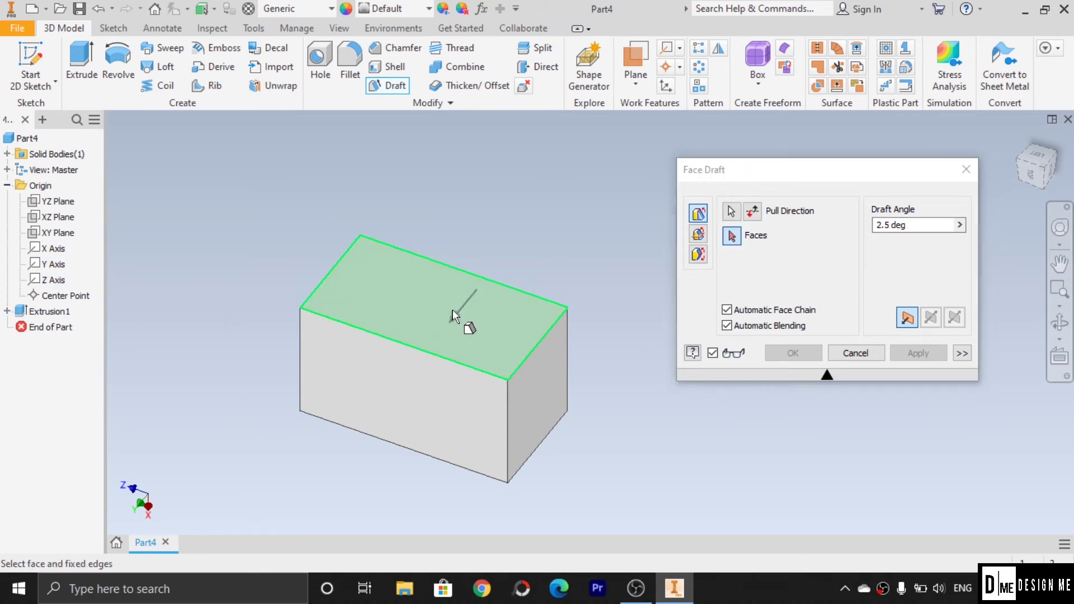
left_click(739, 236)
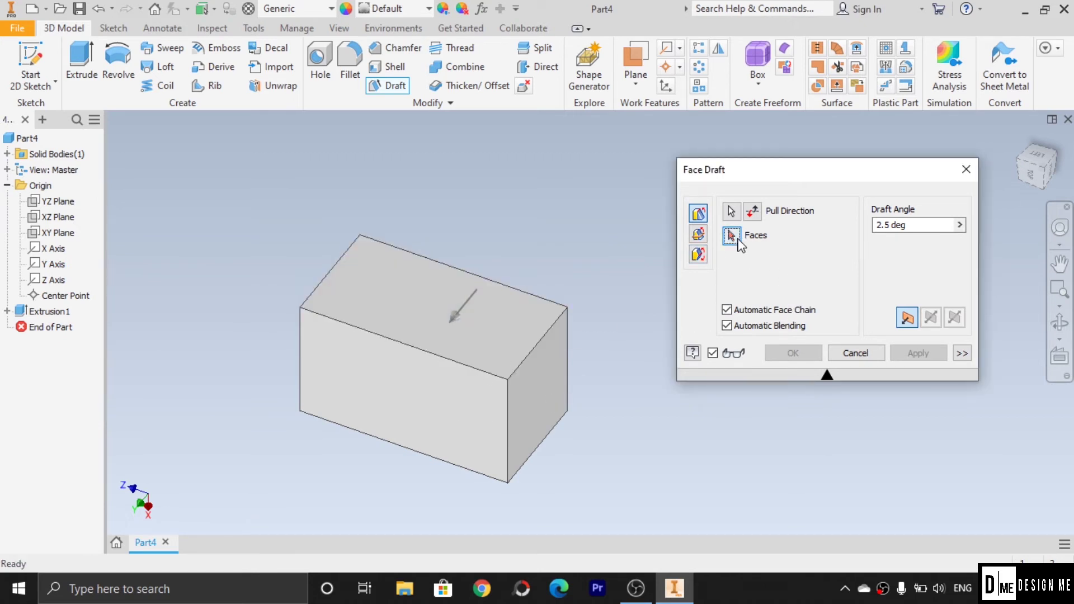
left_click(529, 383)
left_click_drag(570, 410, 587, 438)
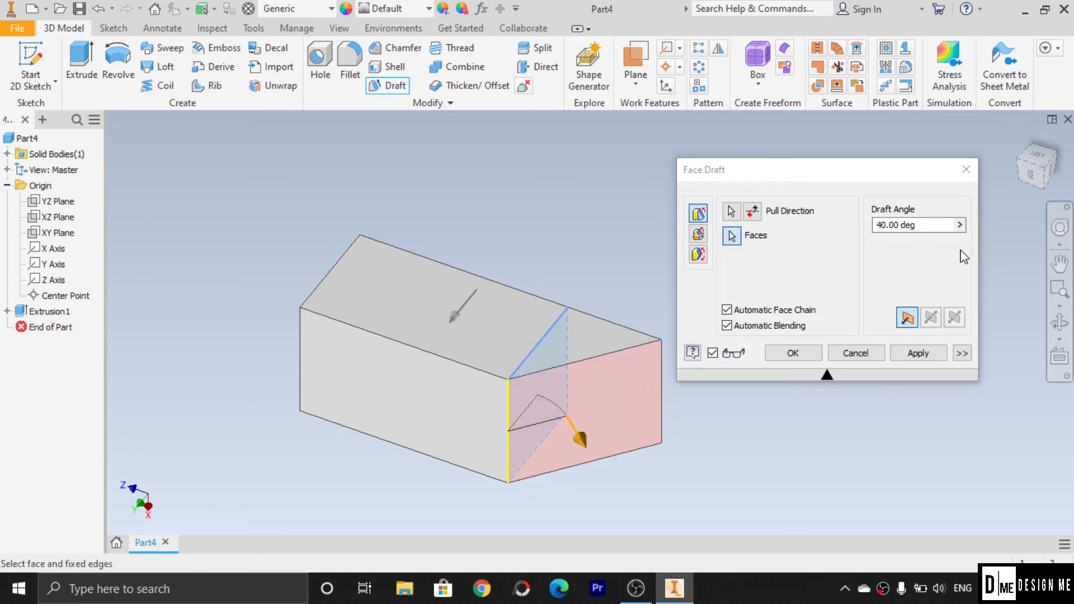
- Enter a steeper draft angle for the short end face and create the face draft
left_click(936, 240)
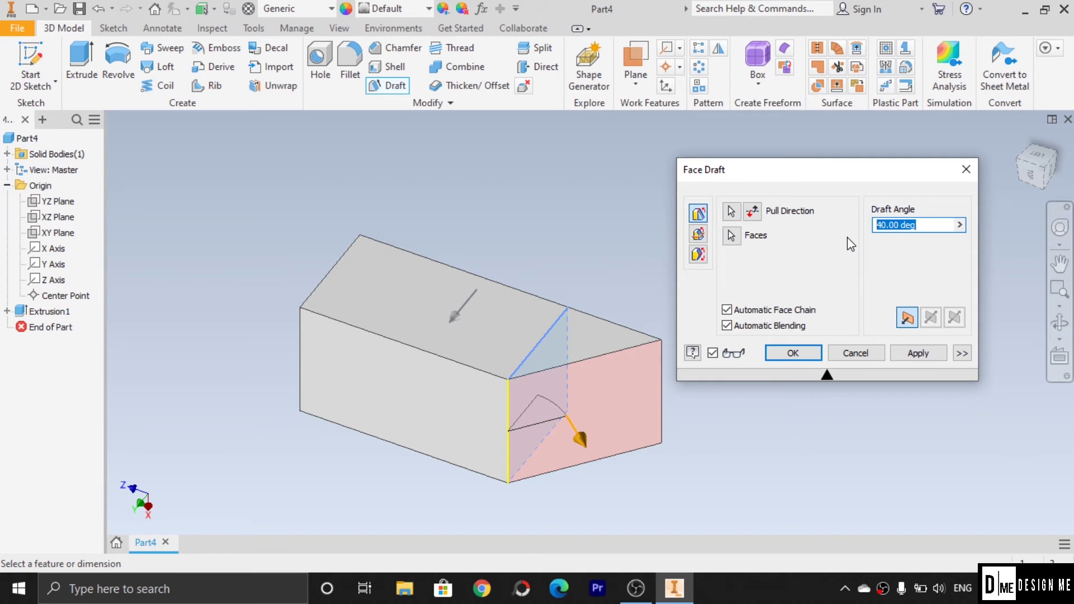
type("40")
key("Return")
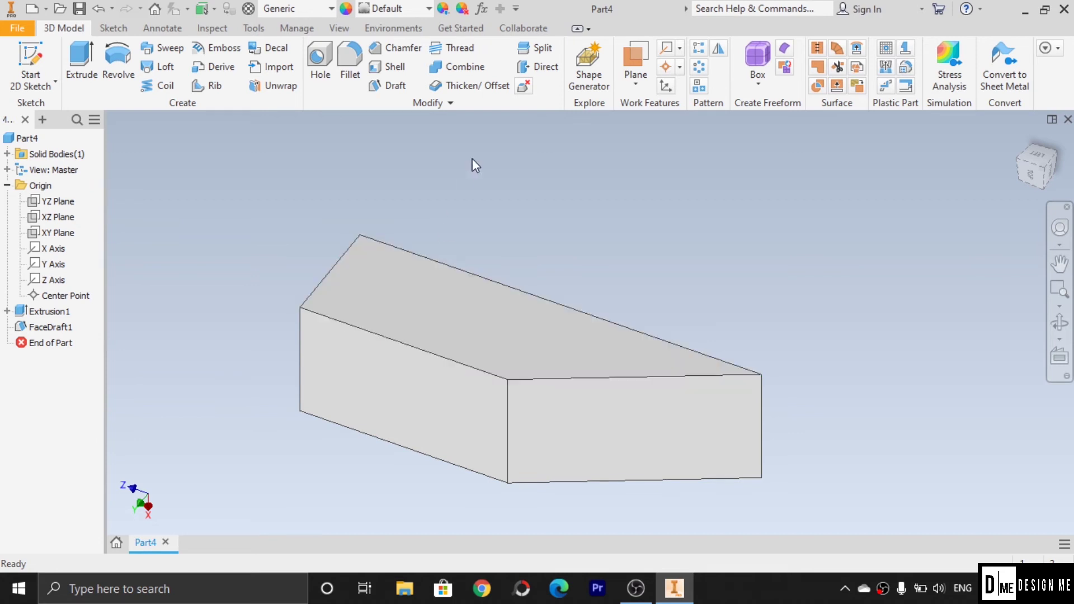
- Undo the face draft on the block and close the Part4 file
left_click(395, 86)
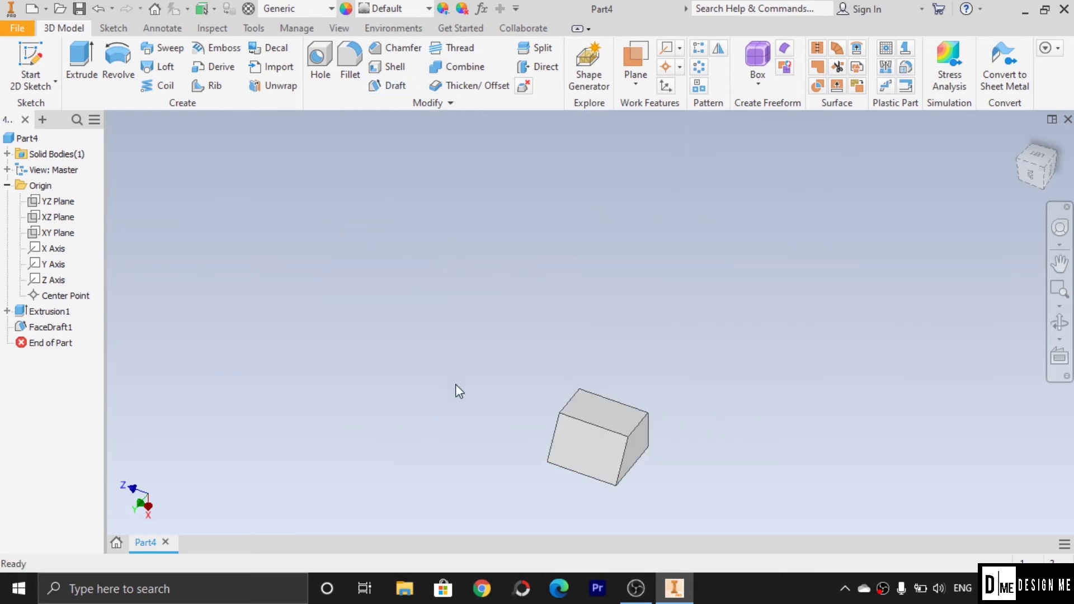
left_click_drag(52, 342, 50, 318)
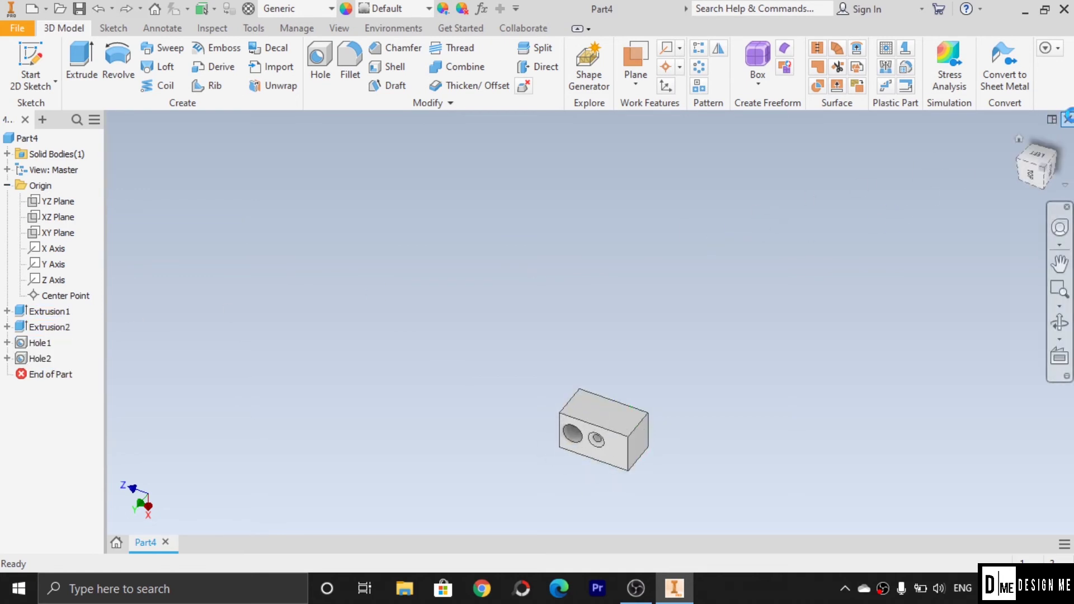
left_click(1067, 120)
left_click(490, 326)
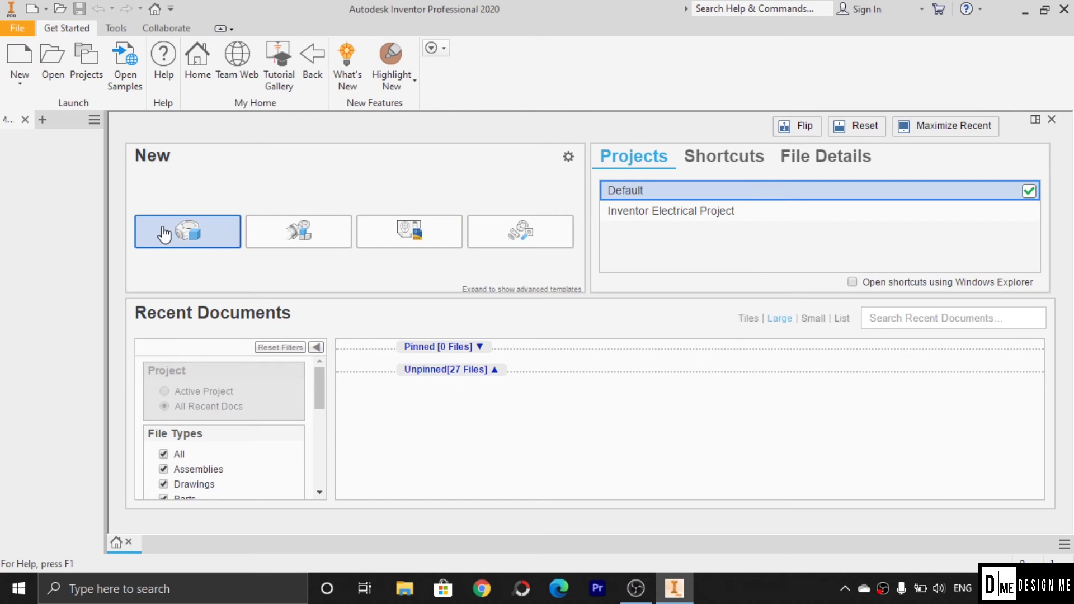
- Create a new part file and start a 2D sketch on the YZ plane
left_click(173, 229)
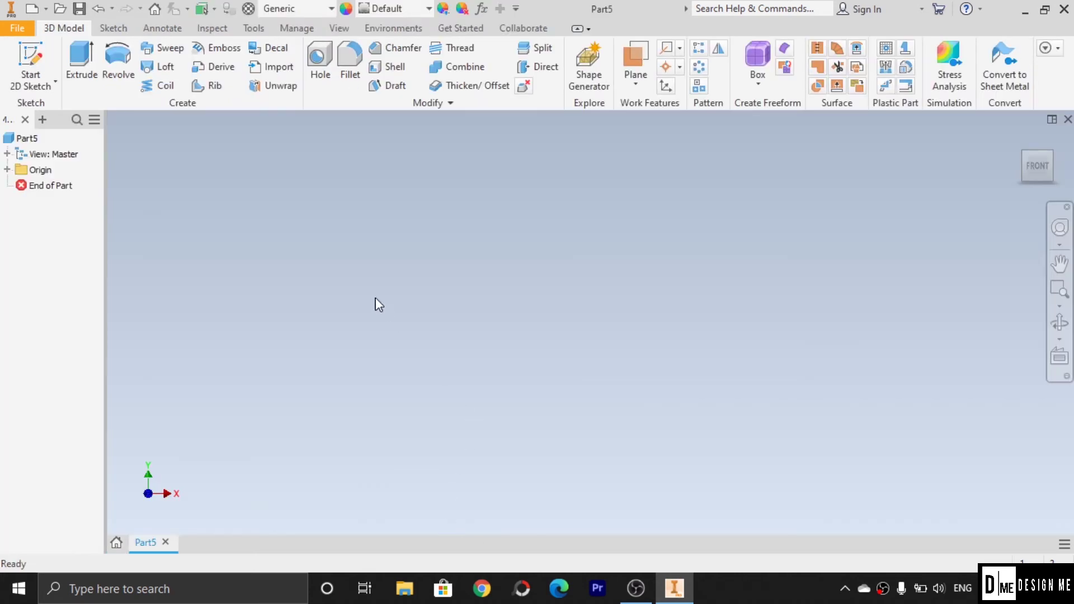
left_click(31, 64)
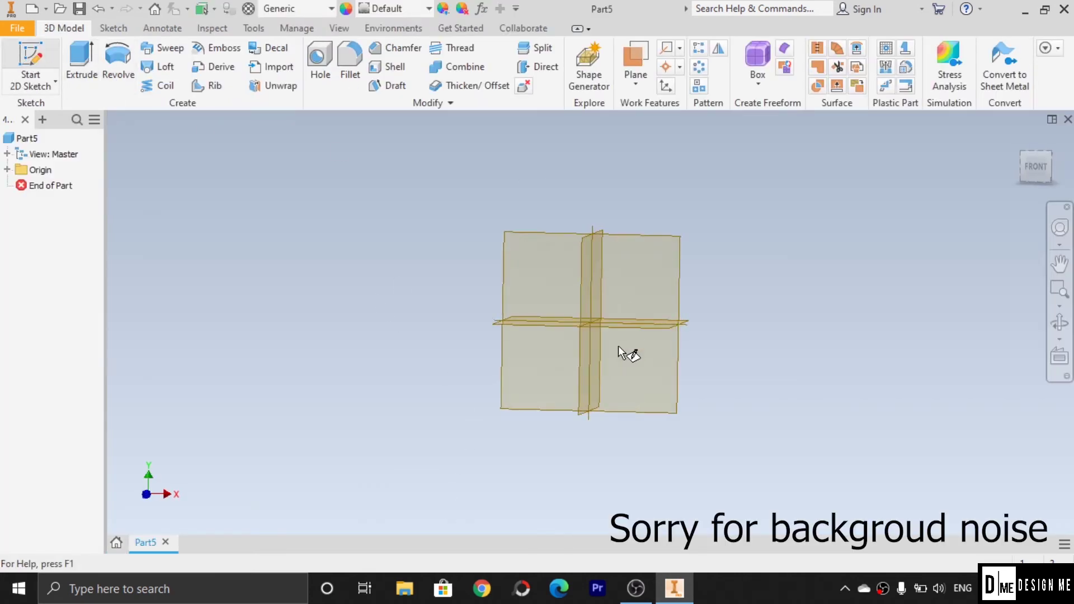
left_click(527, 288)
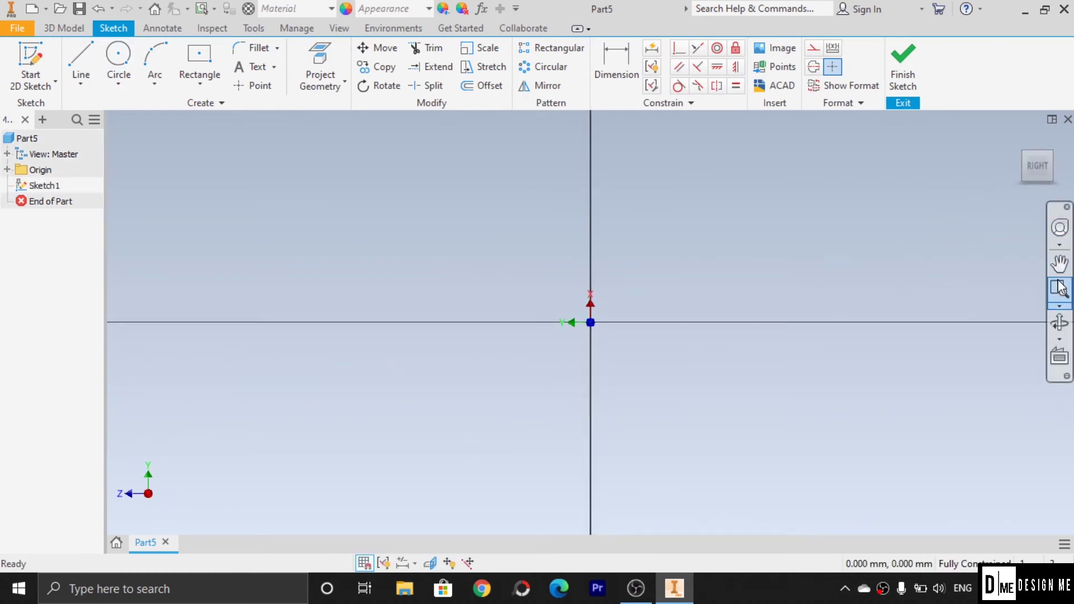
- Sketch two concentric circles centred on the origin, one inside the other, and finish the sketch
left_click(118, 54)
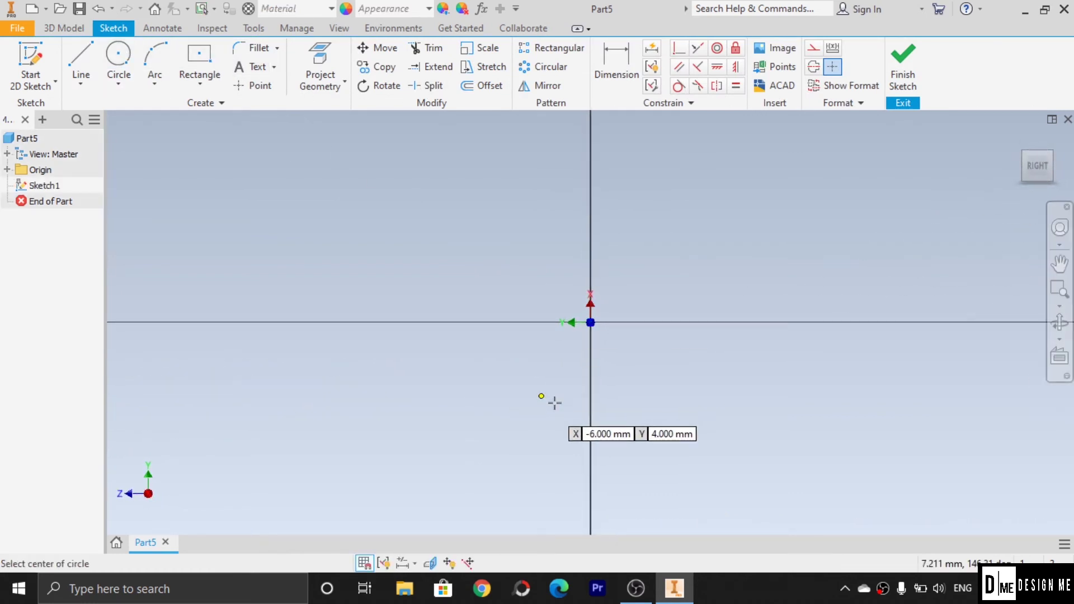
left_click(590, 322)
left_click(740, 276)
left_click(590, 321)
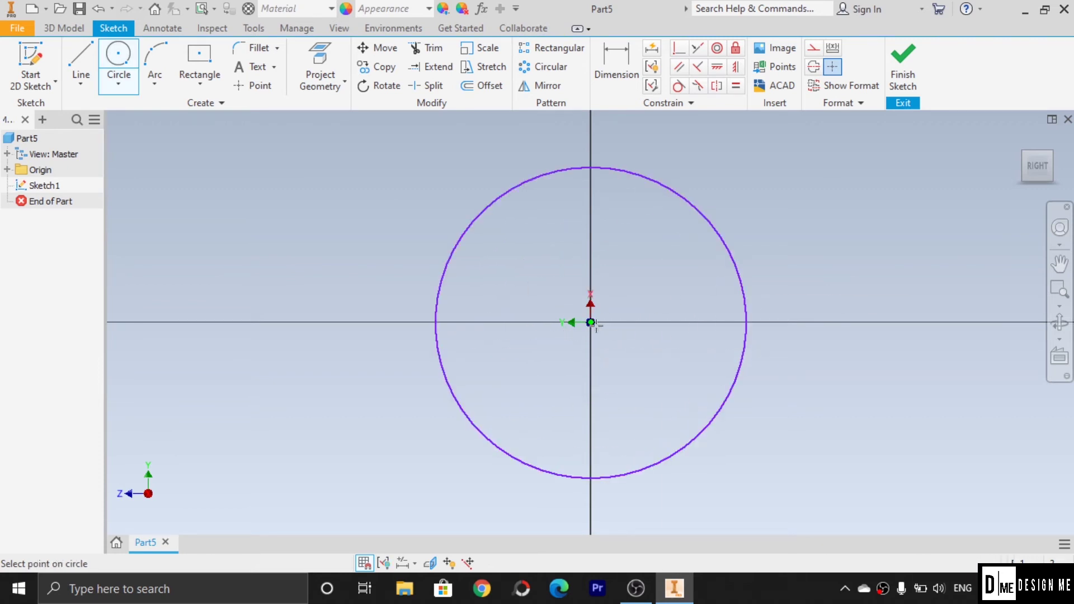
left_click(699, 281)
left_click(910, 85)
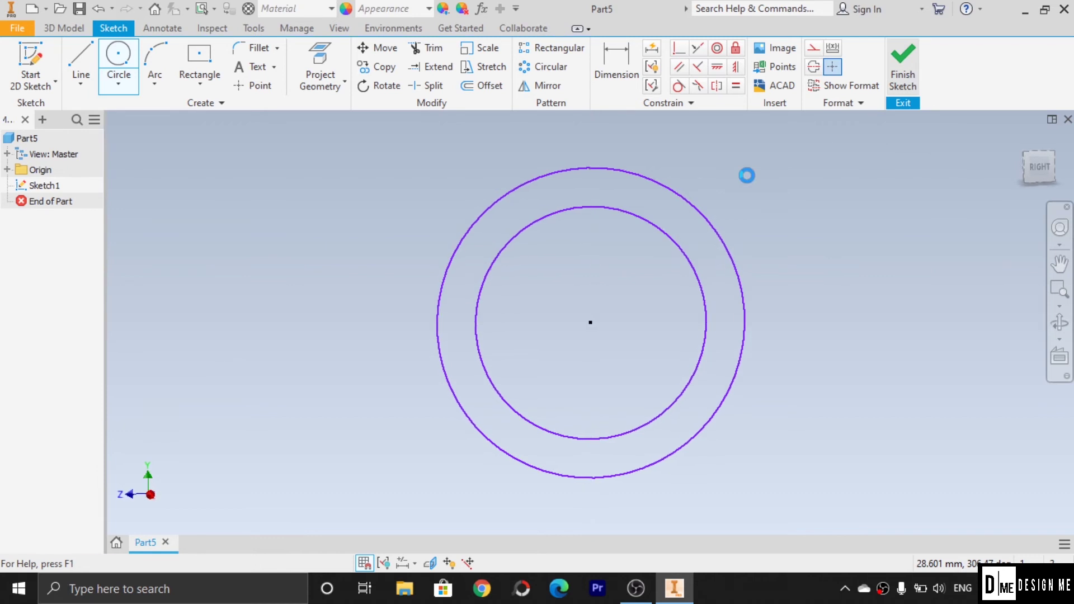
- Extrude the ring profile between the two circles symmetrically to a distance of 50 mm
left_click(82, 71)
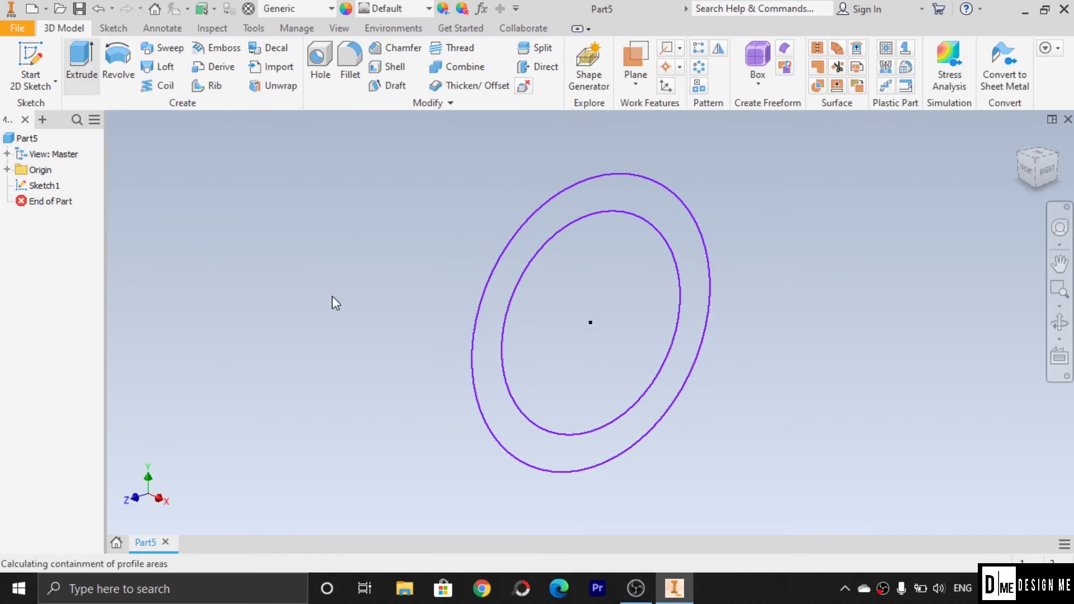
left_click(538, 245)
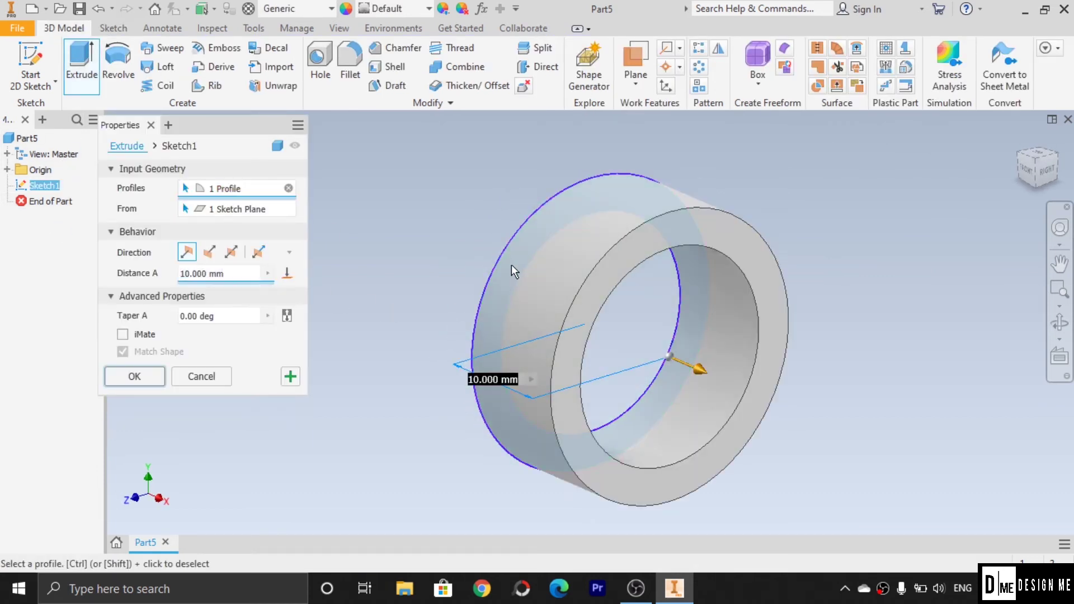
left_click(230, 252)
left_click(222, 276)
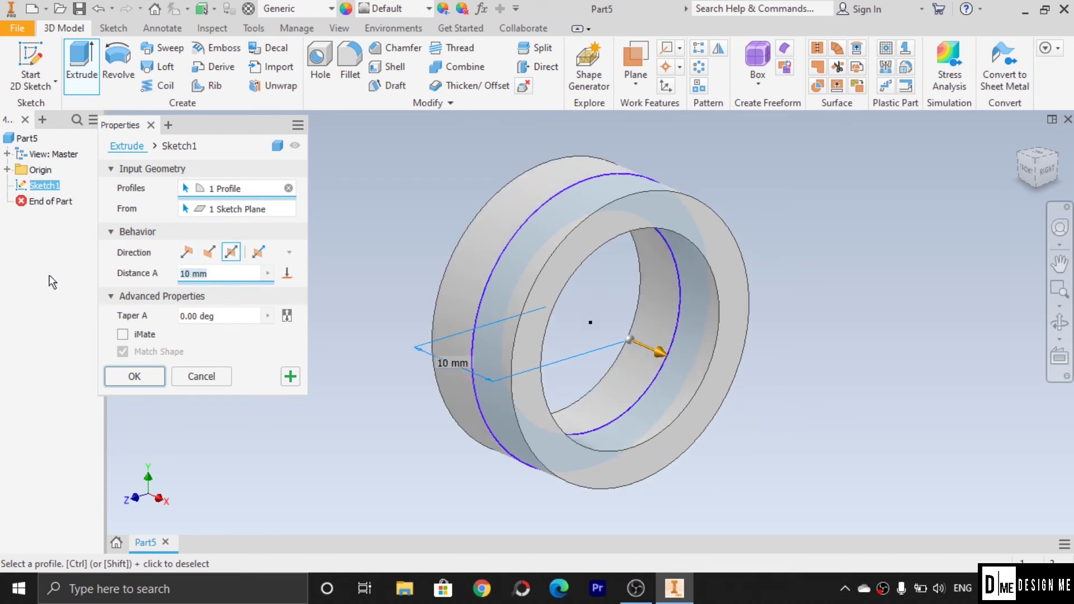
type("100")
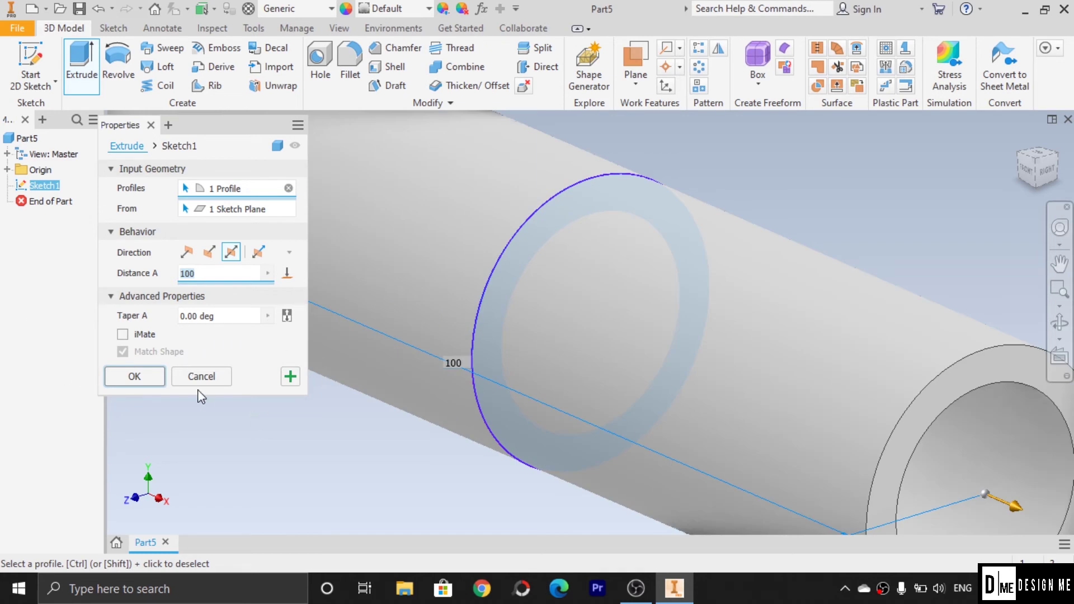
type("50")
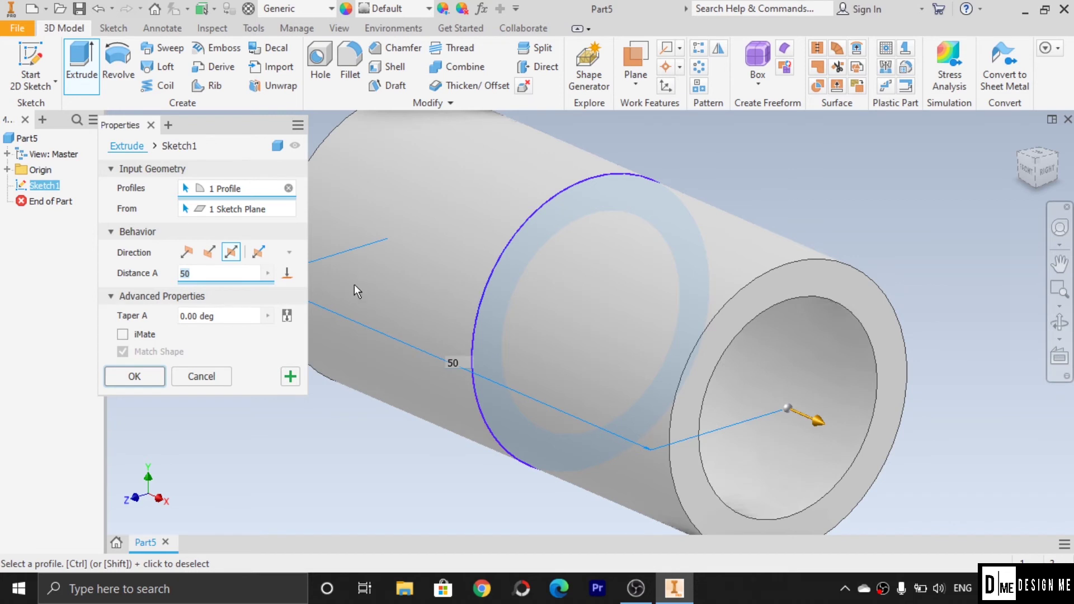
left_click(127, 380)
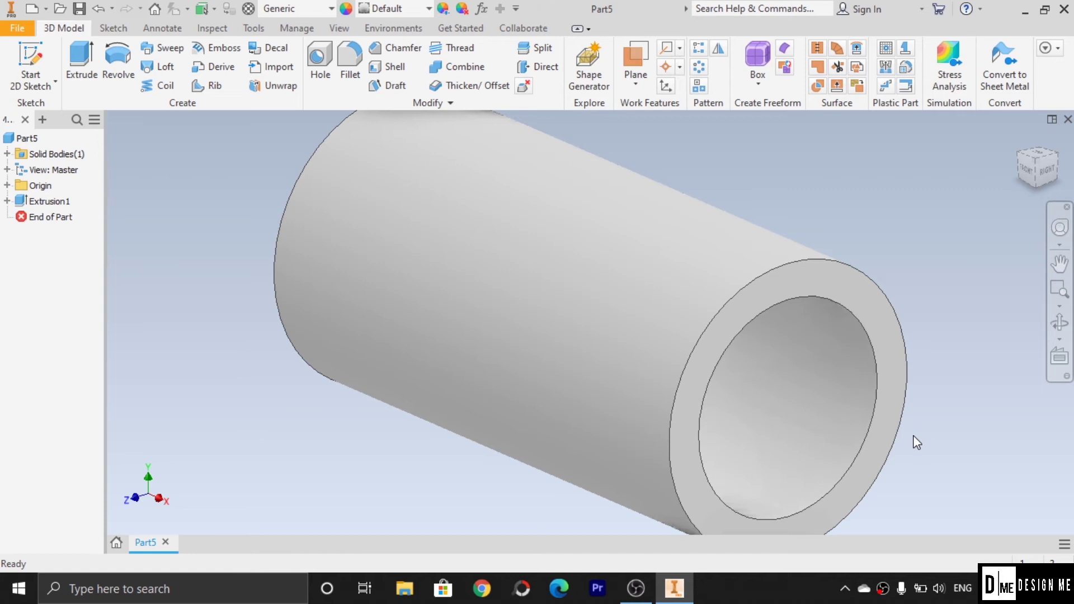
- Start a thread on the tube's inner cylindrical face with class 6H and the M20x2 designation
scroll(892, 472, "up", 5)
scroll(892, 490, "down", 7)
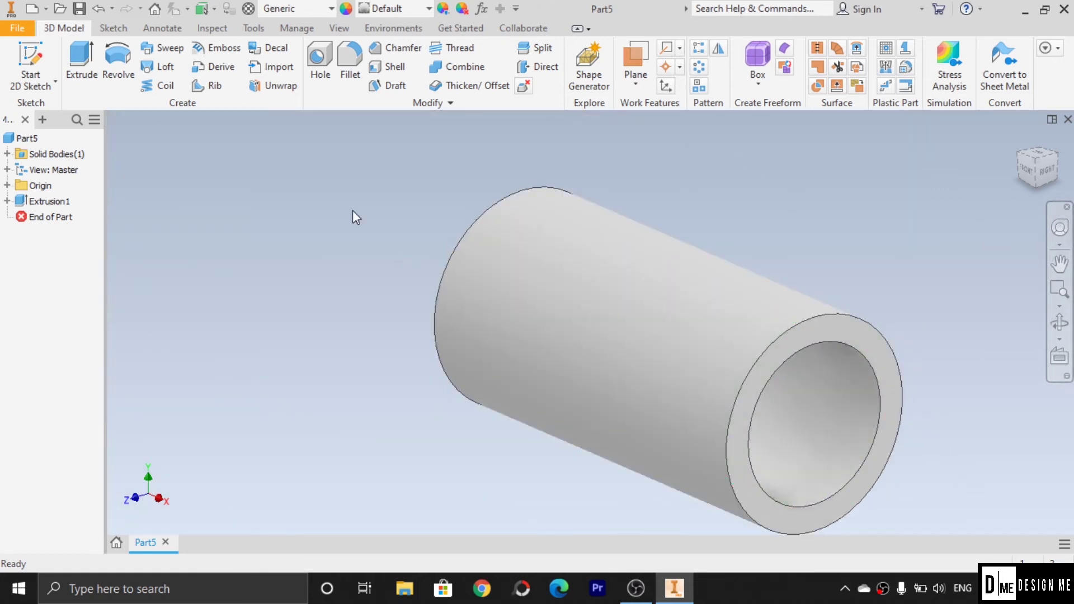
left_click(450, 49)
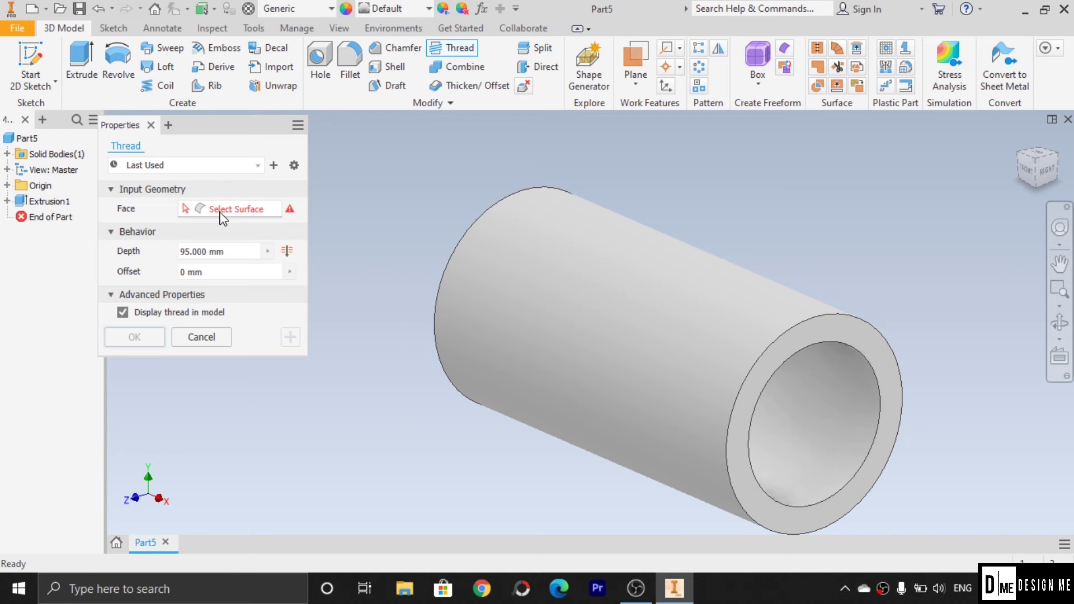
left_click(817, 409)
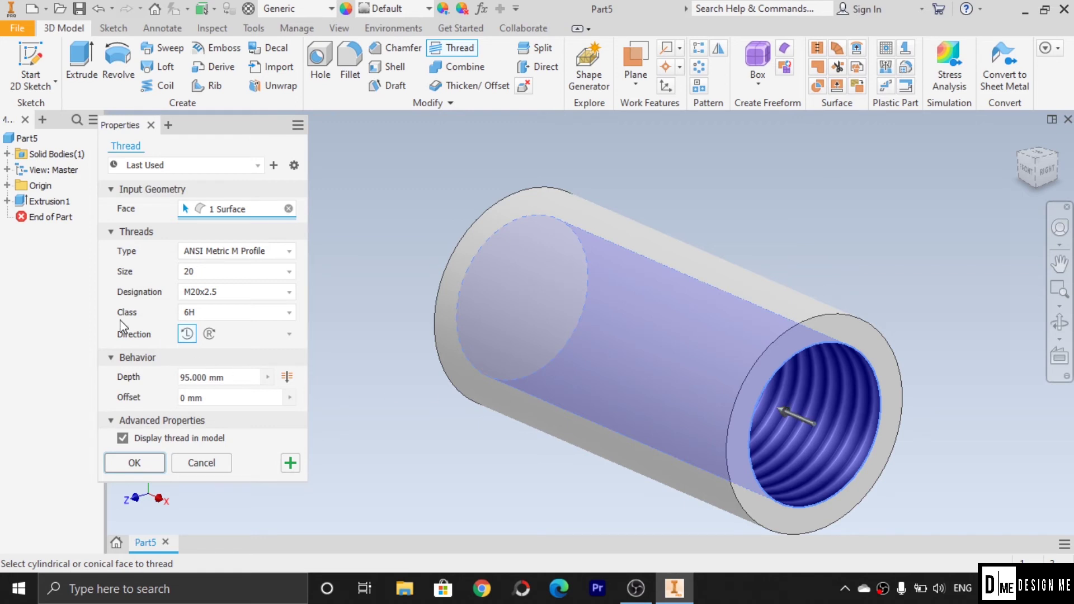
left_click(287, 316)
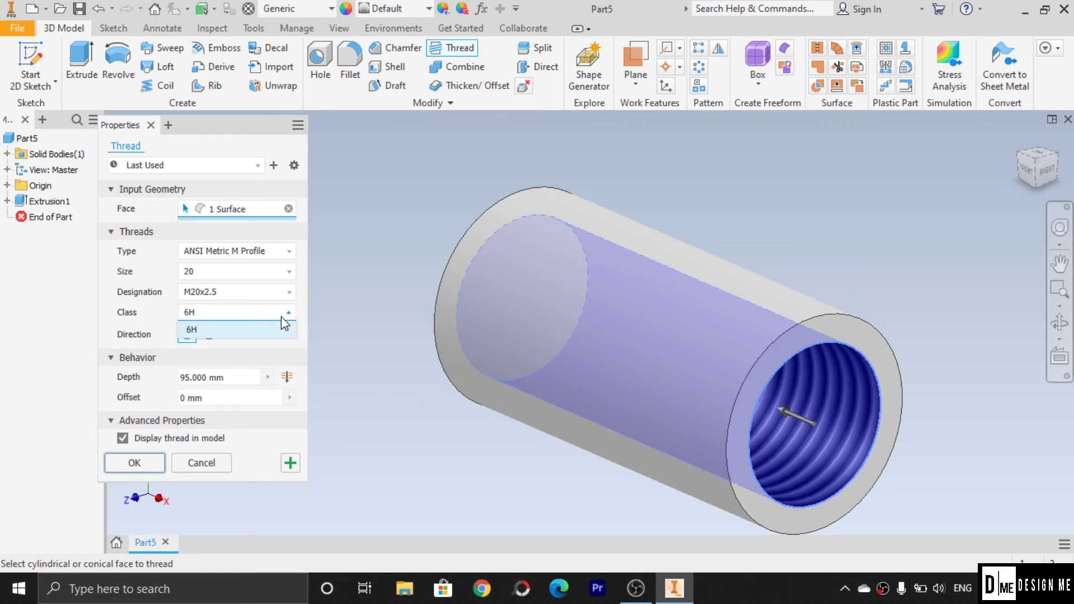
left_click(282, 329)
left_click(287, 292)
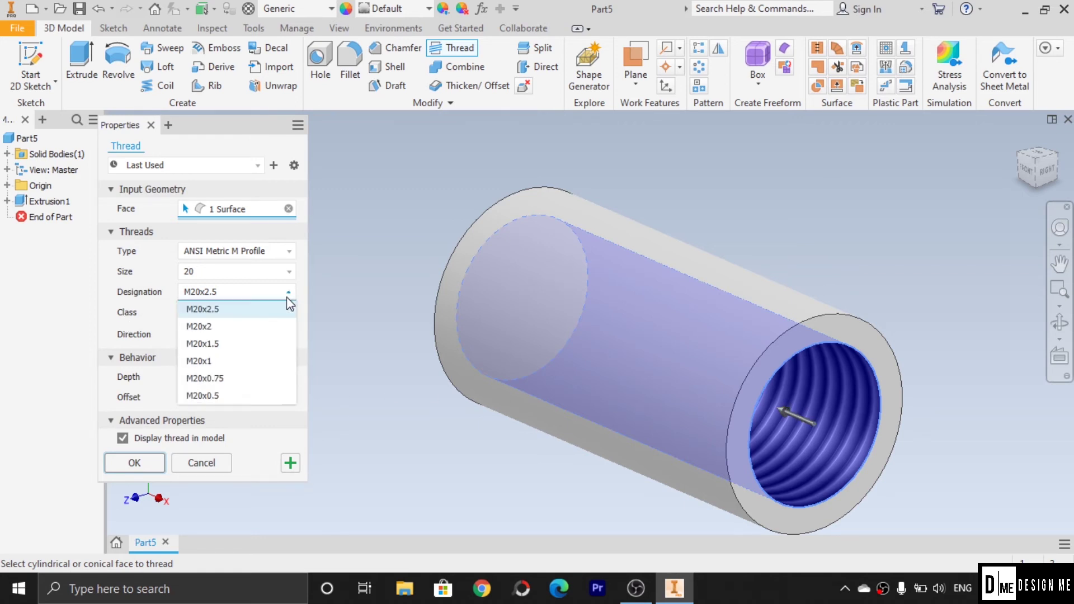
left_click(252, 328)
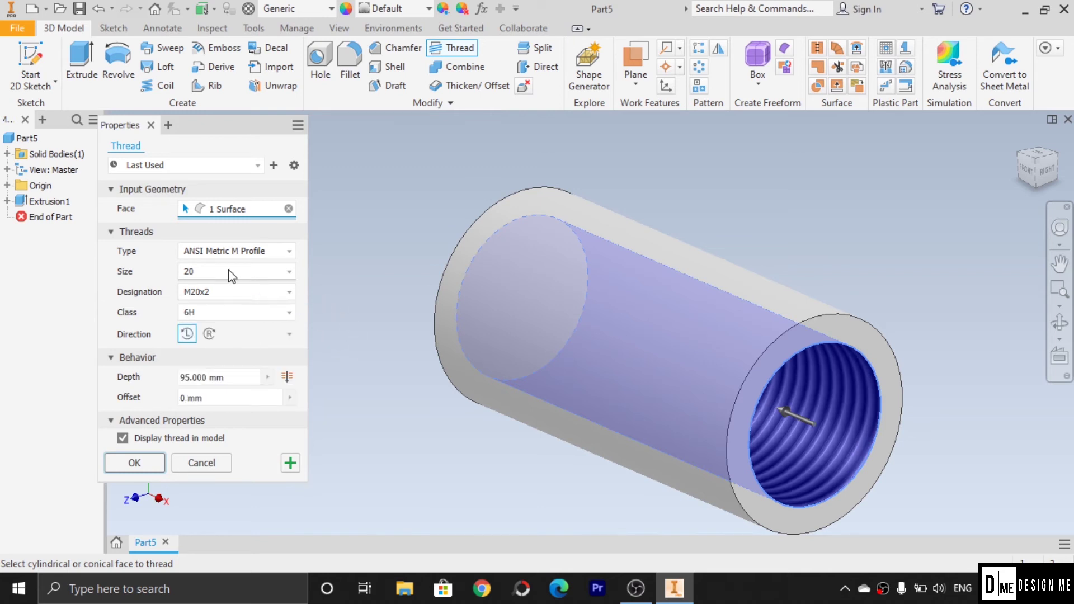
- Look through the available thread standards and change the thread type to Din Taper
left_click(283, 252)
scroll(241, 391, "down", 2)
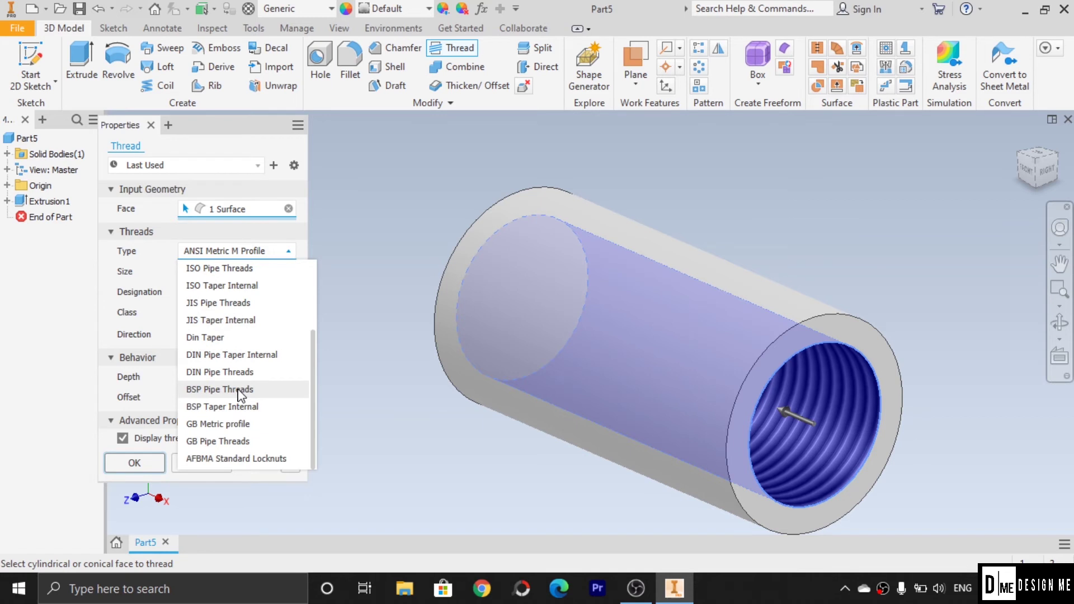
scroll(257, 321, "up", 3)
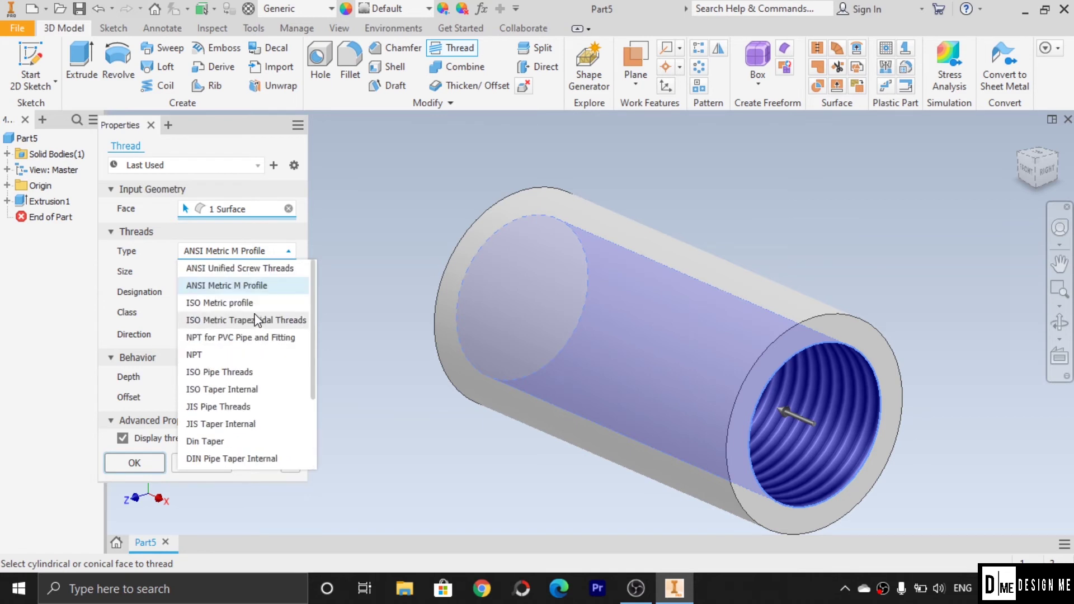
scroll(245, 343, "down", 2)
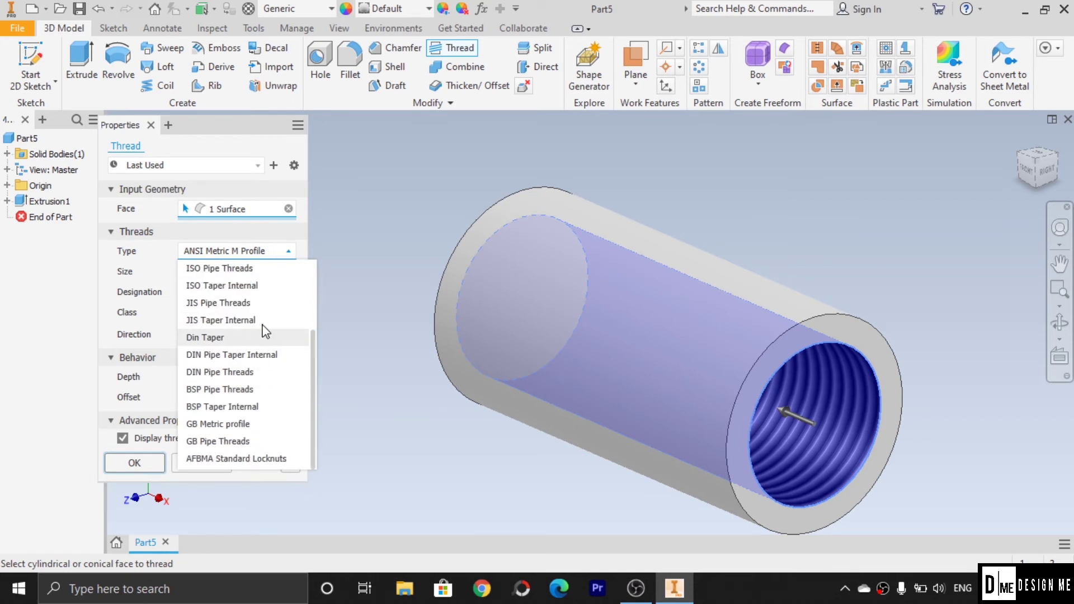
left_click(292, 279)
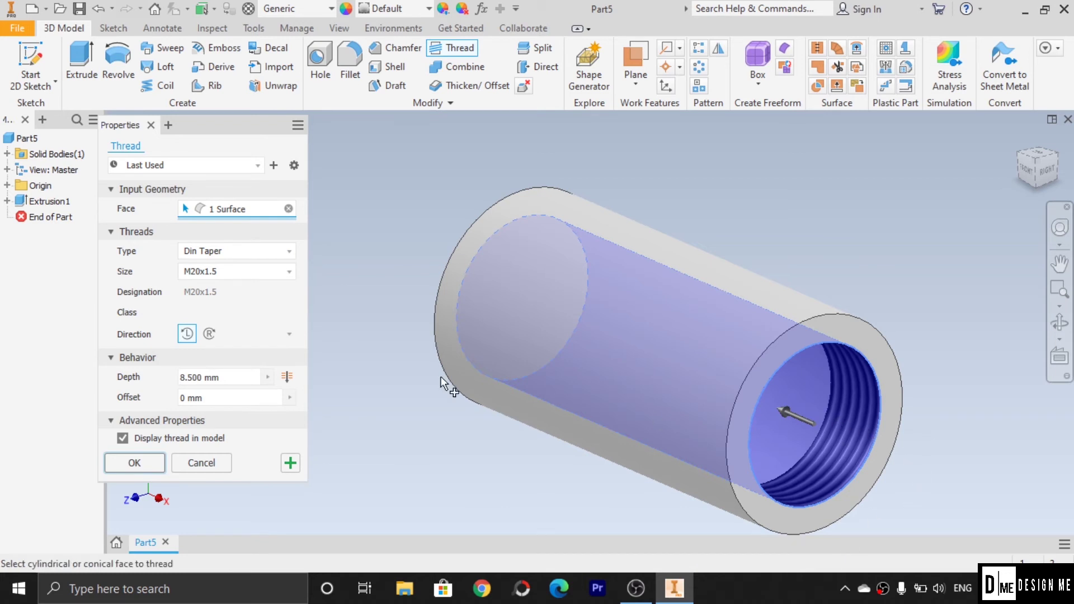
- Make the thread right-hand with a depth of 50 mm and no offset, and create it
left_click(209, 336)
left_click(225, 377)
type("100")
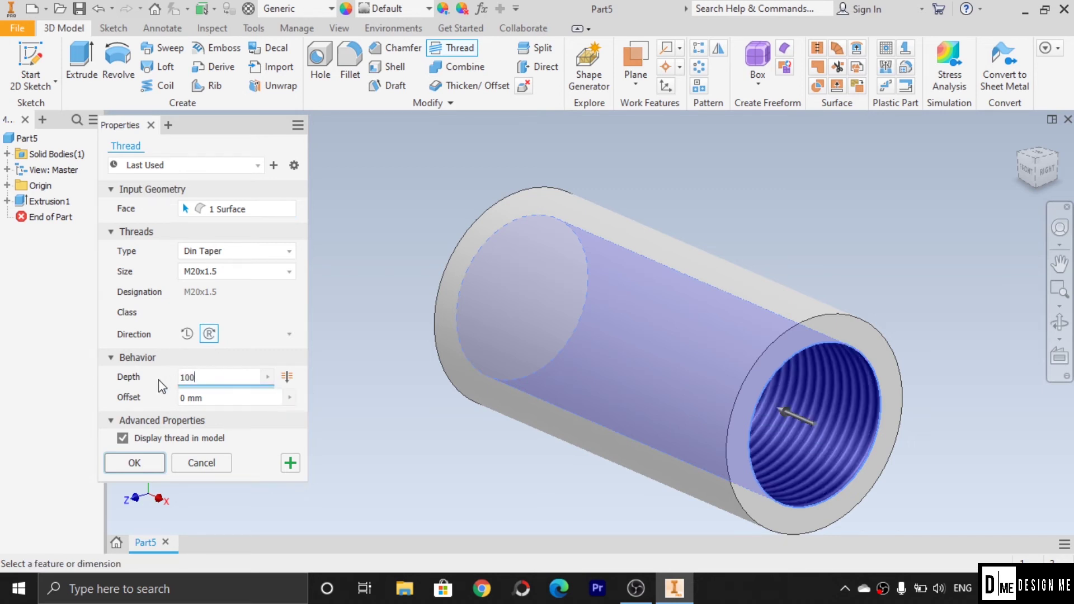
double_click(221, 378)
type("50")
left_click(234, 394)
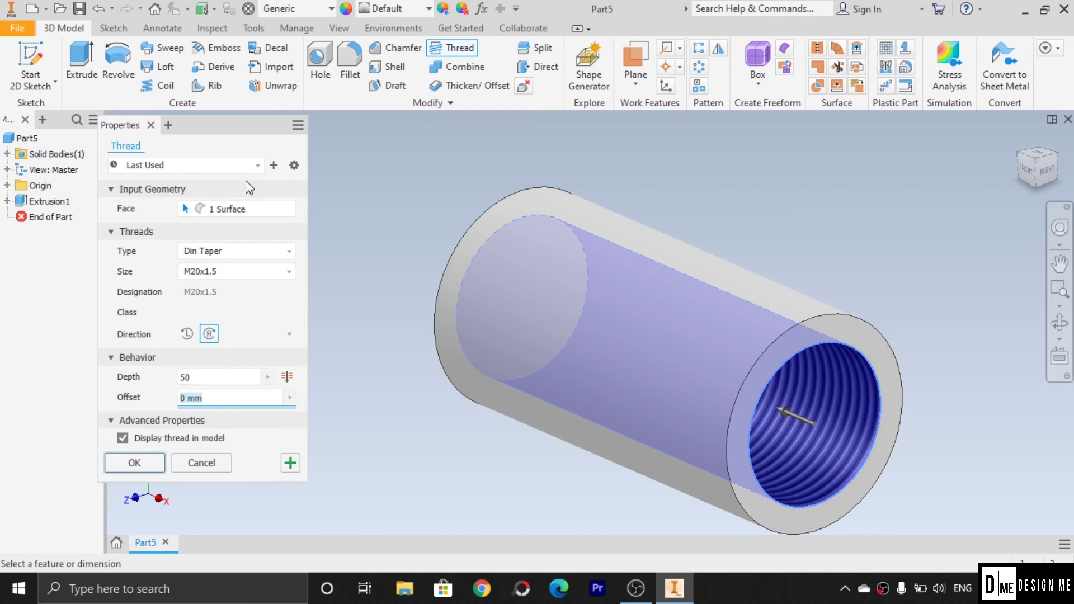
left_click(149, 468)
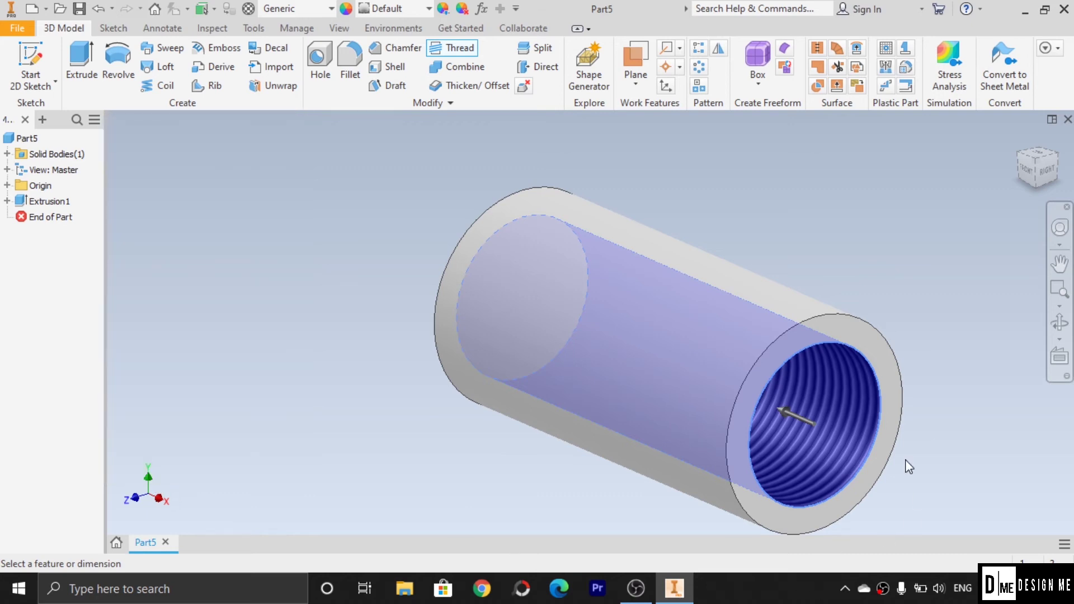
- Examine the thread inside the tube up close and from a rotated view
scroll(935, 429, "up", 5)
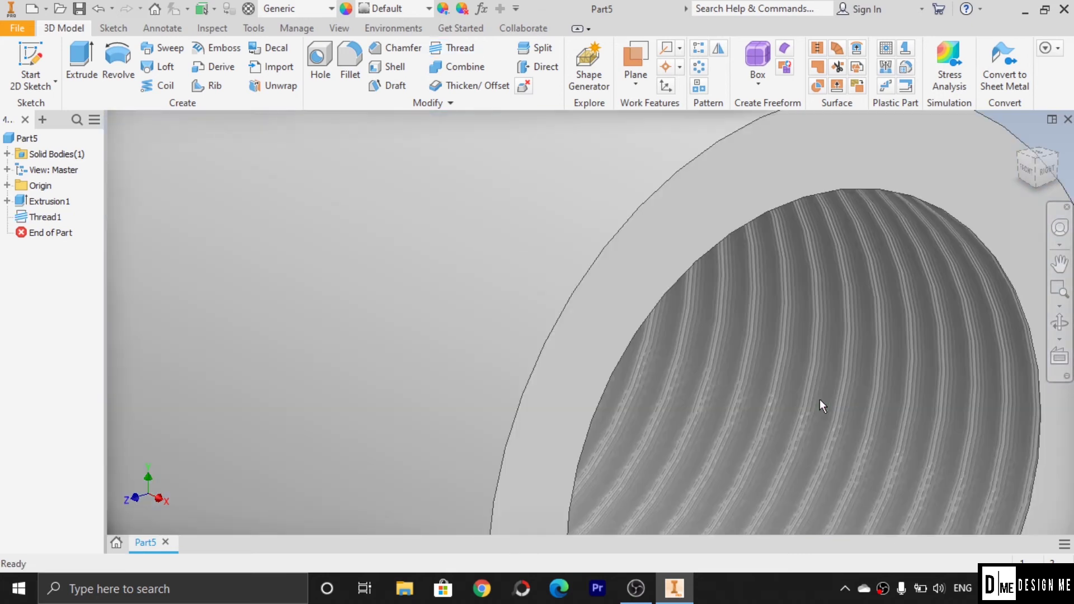
scroll(928, 385, "down", 5)
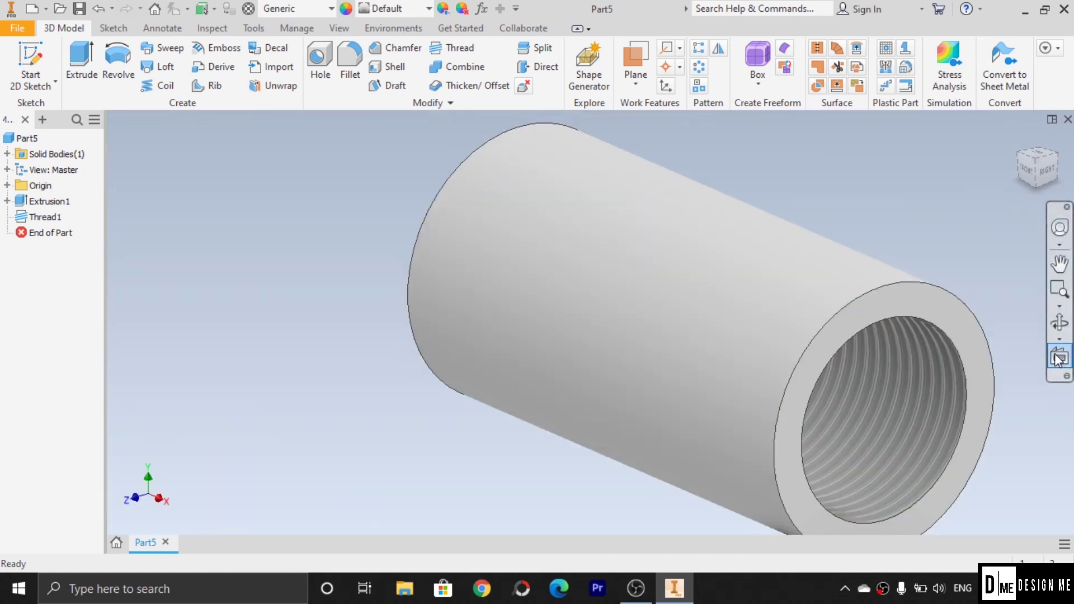
left_click(1060, 323)
mouse_move(703, 361)
left_mouse_down()
mouse_move(635, 371)
mouse_move(621, 331)
mouse_move(637, 352)
mouse_move(693, 362)
left_mouse_up()
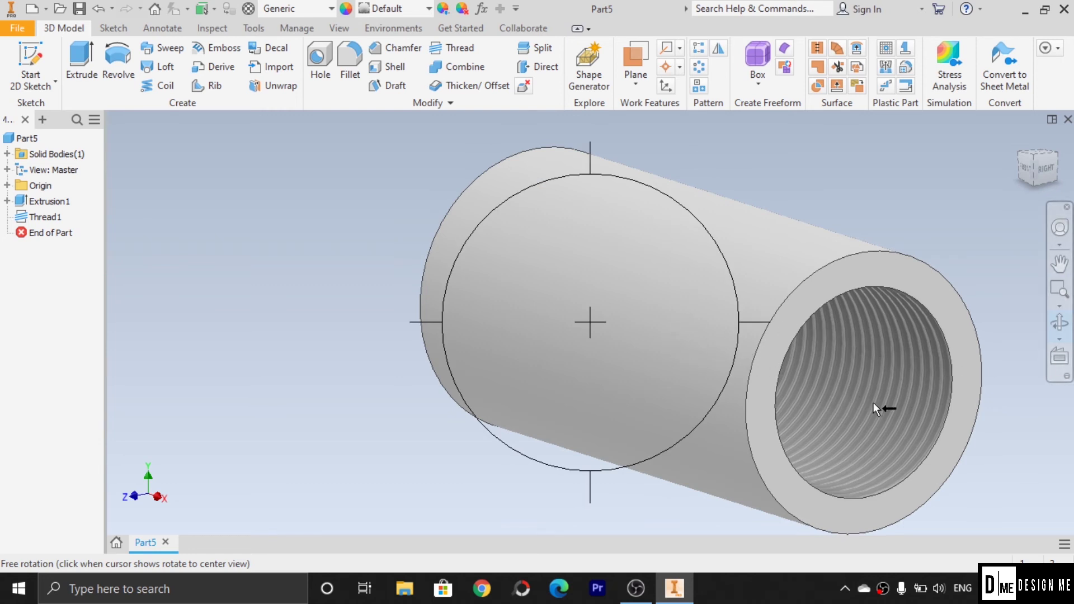
key("Escape")
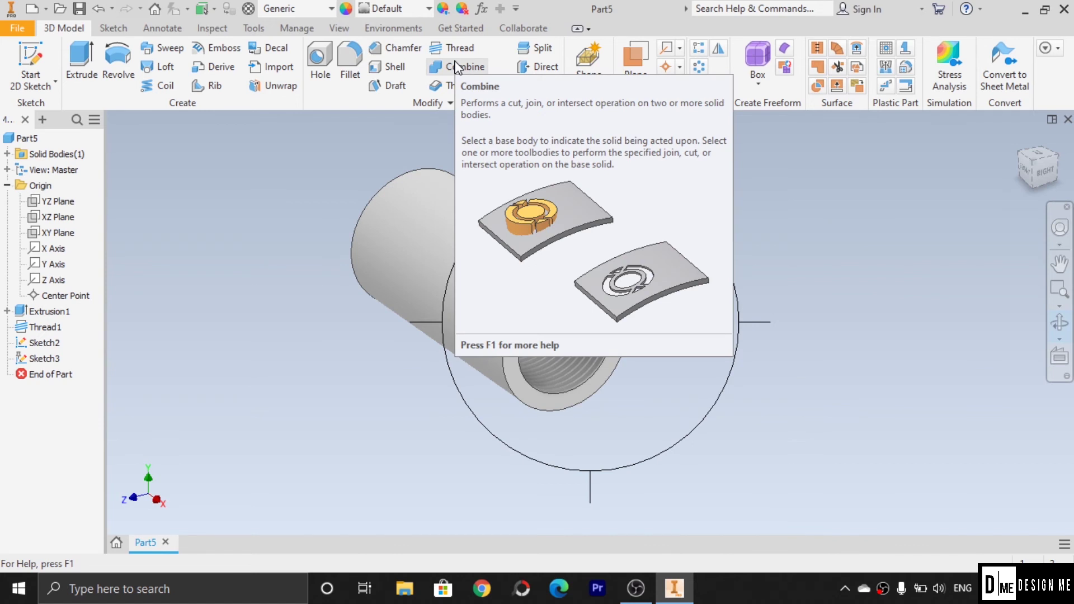
left_click(280, 341)
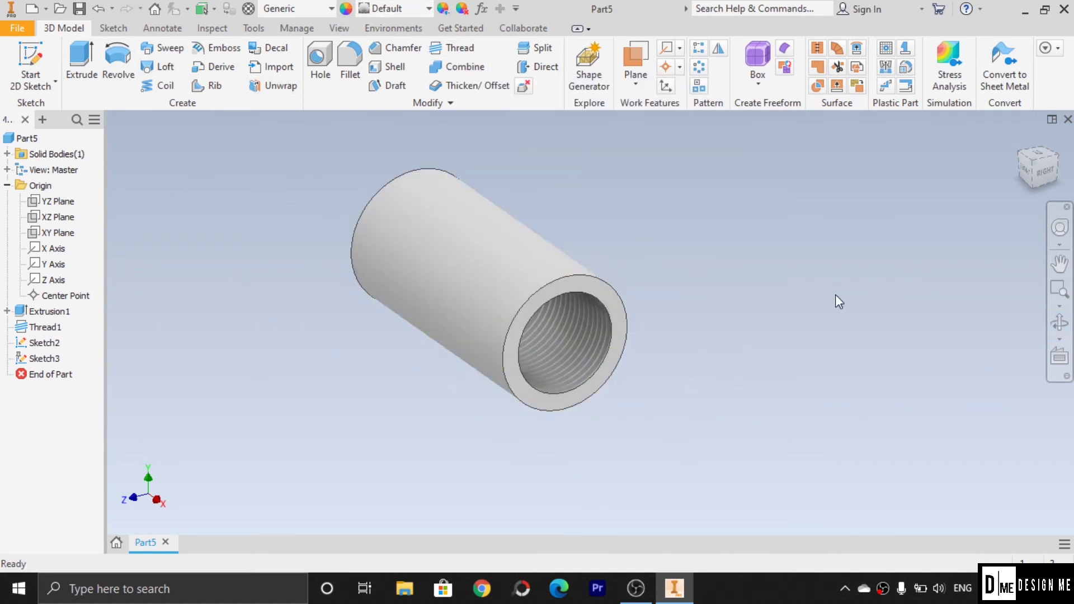
- Derive the bolt part from the Inventor folder into this part as a separate solid body at scale 1
left_click(222, 68)
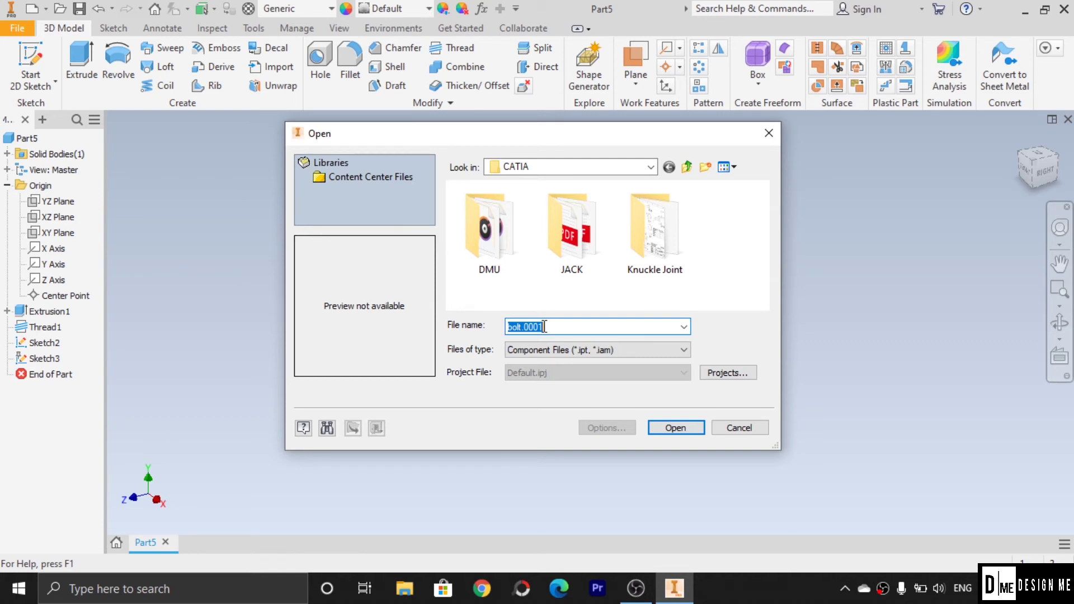
double_click(644, 234)
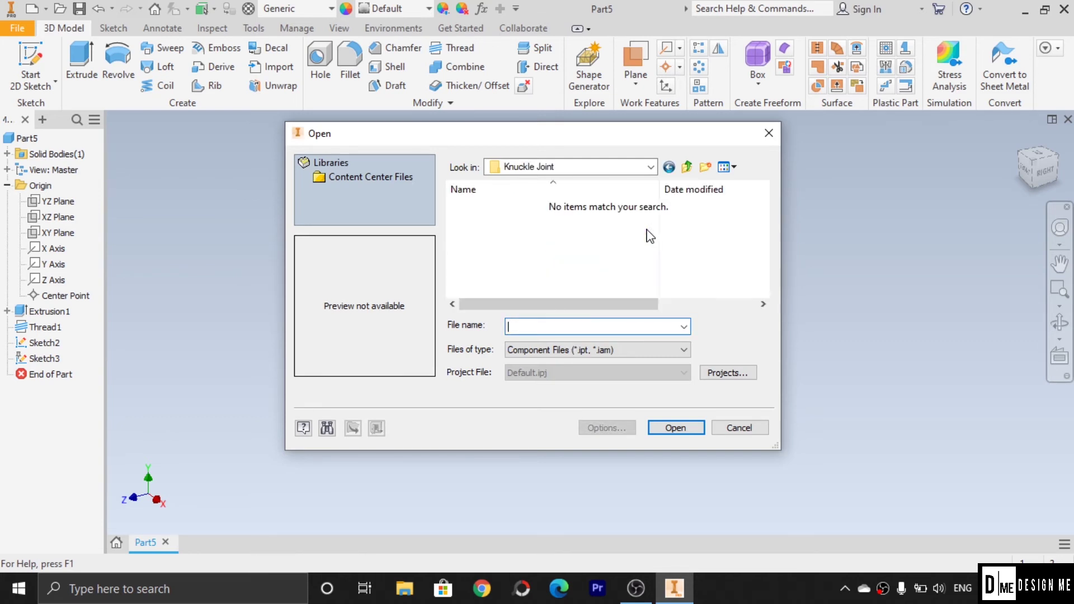
left_click(669, 167)
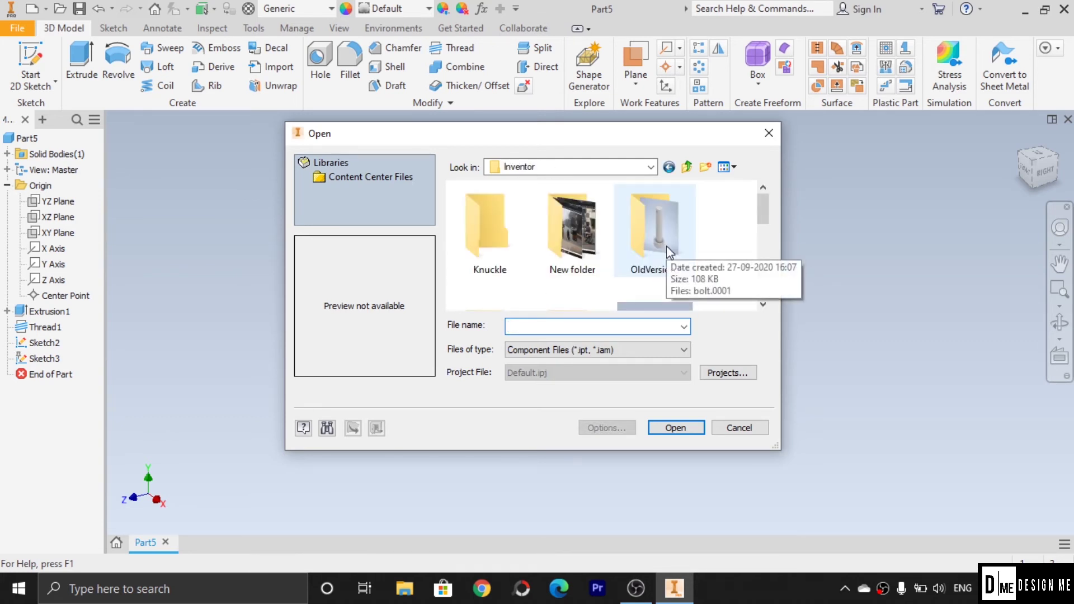
scroll(666, 246, "down", 2)
left_click(647, 236)
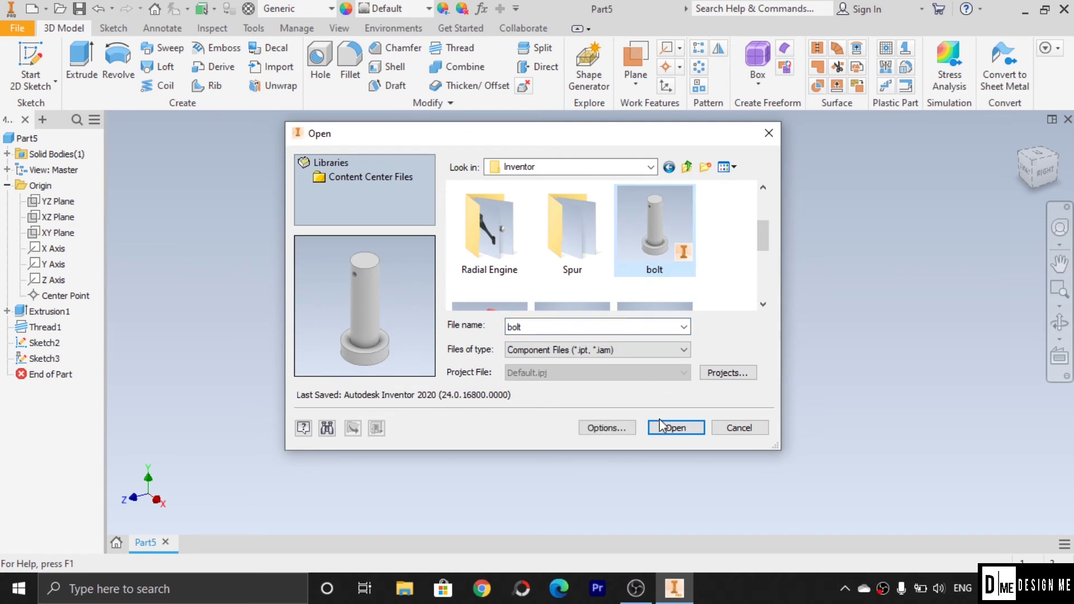
left_click(673, 431)
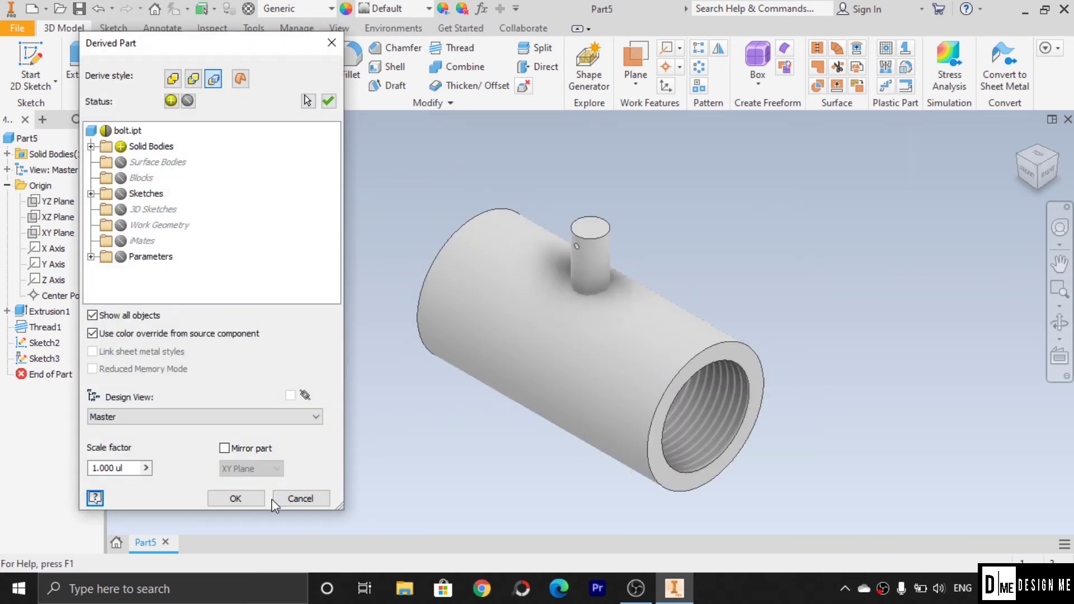
left_click(235, 499)
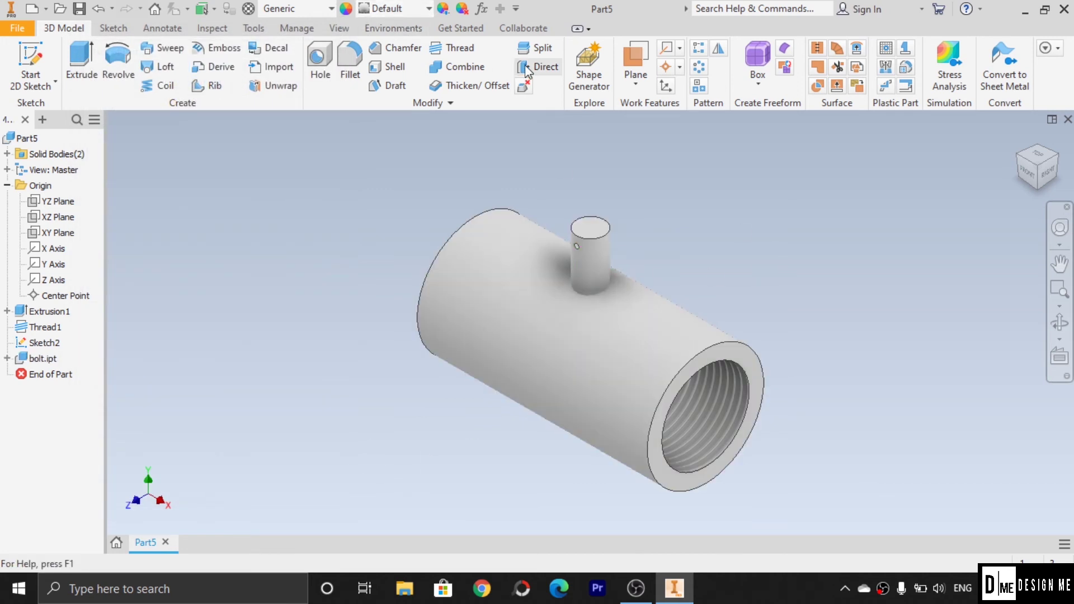
- Cut the bolt body out of the tube with Combine and inspect the hole from a rotated view
left_click(463, 67)
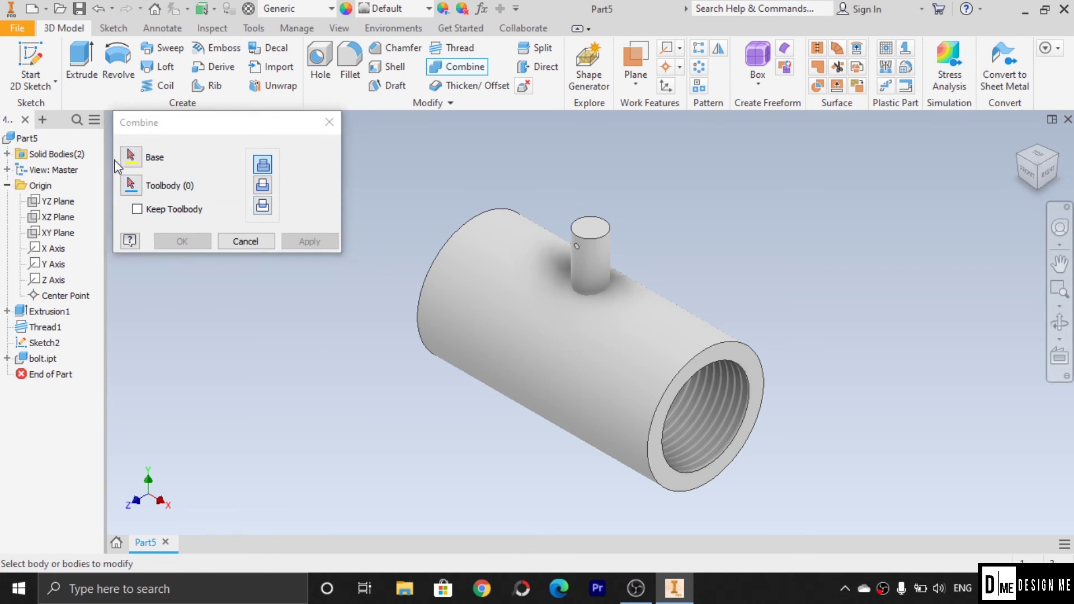
left_click(660, 337)
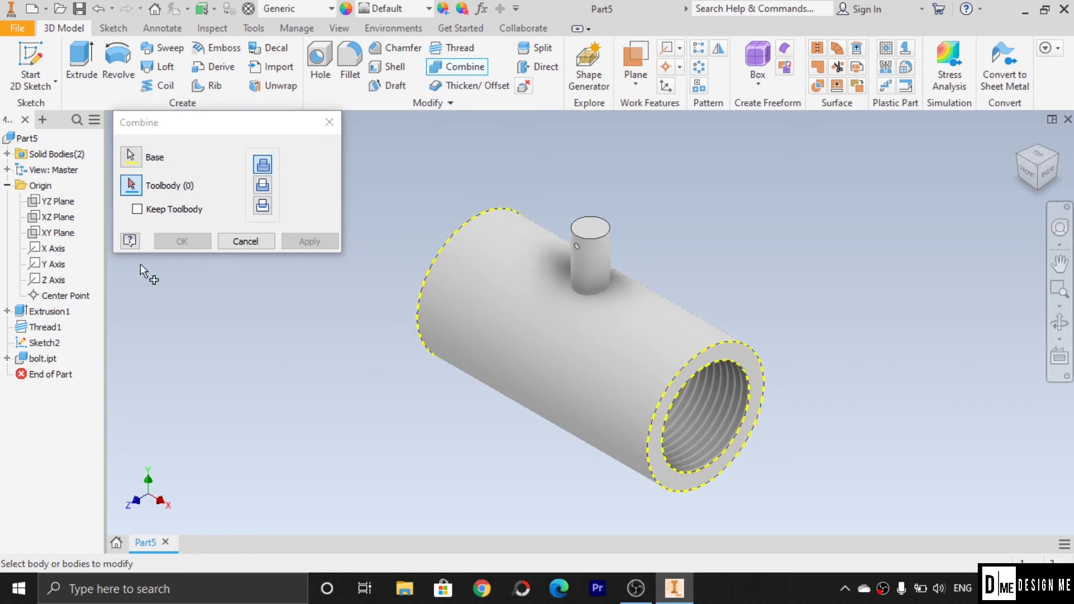
left_click(131, 185)
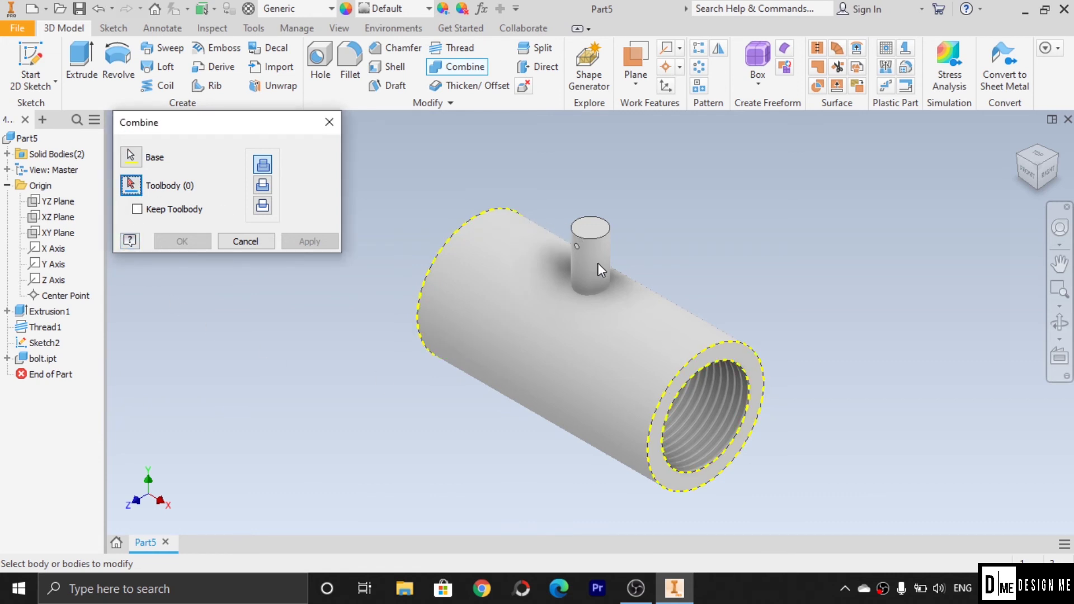
left_click(591, 263)
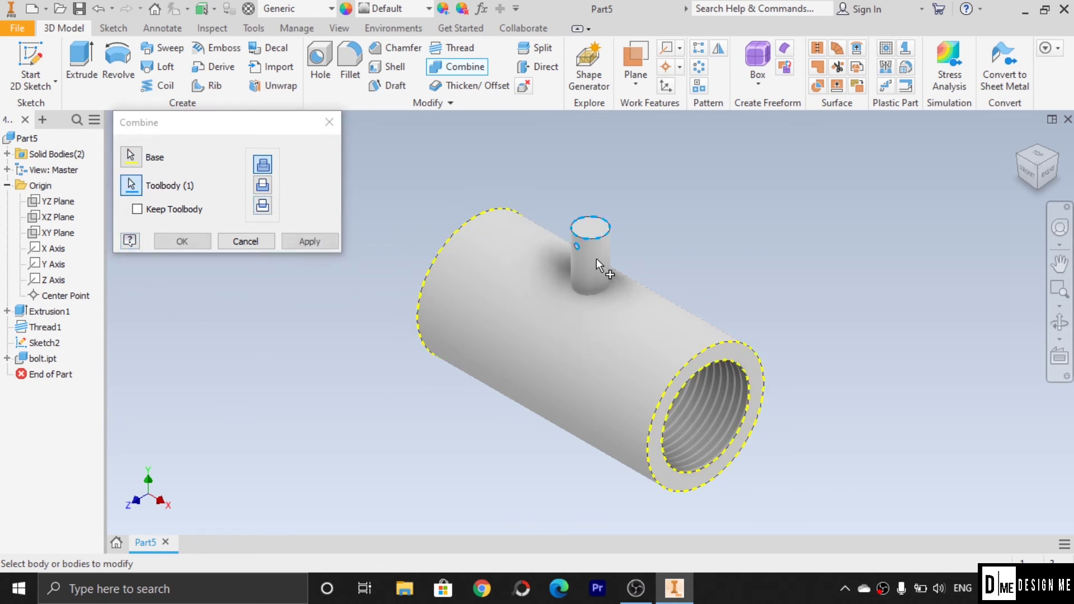
left_click(263, 186)
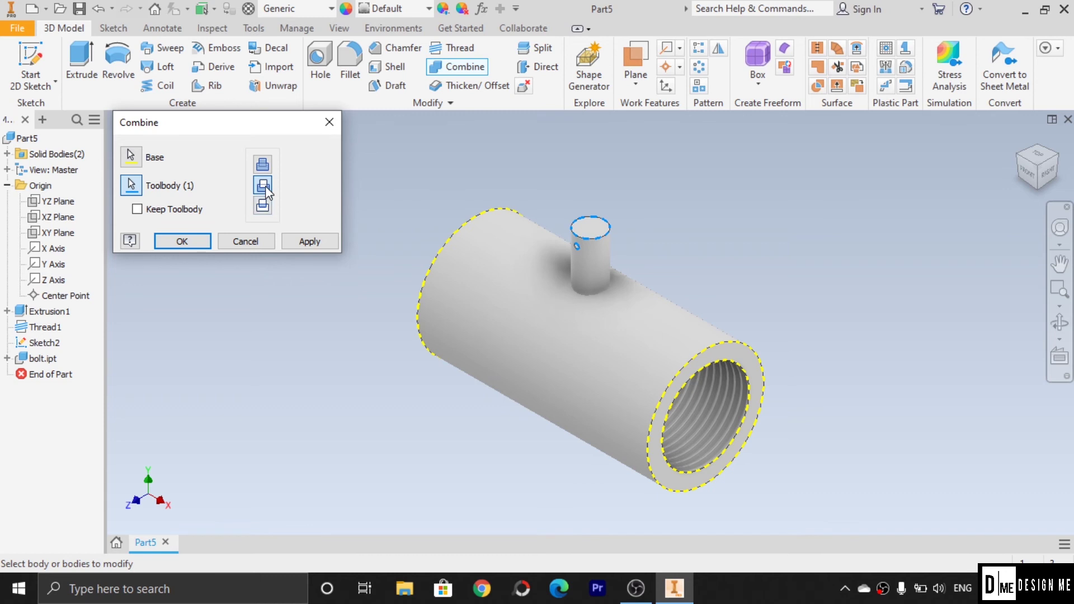
left_click(307, 241)
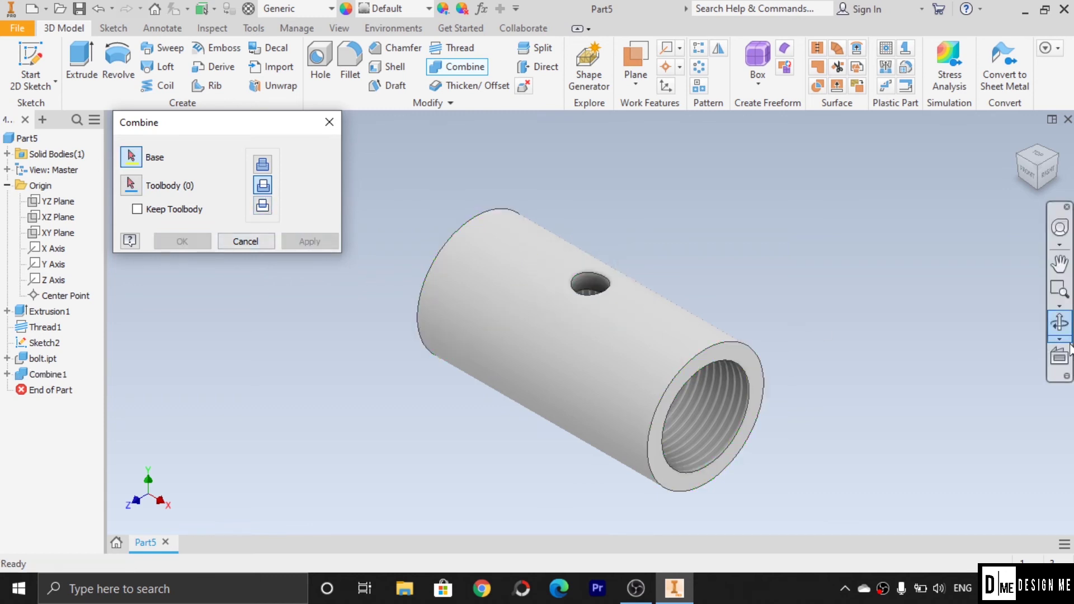
left_click(1059, 325)
left_click_drag(743, 311, 650, 263)
left_click_drag(576, 400, 635, 412)
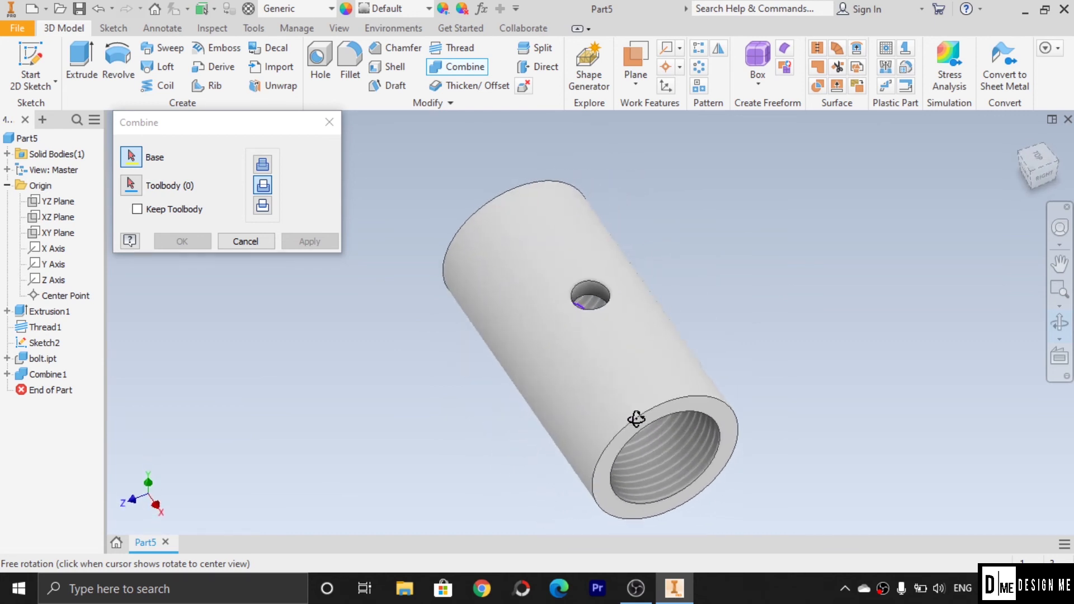
- Leave the Combine command and undo the cut between the tube and the bolt
left_click(263, 205)
left_click(263, 208)
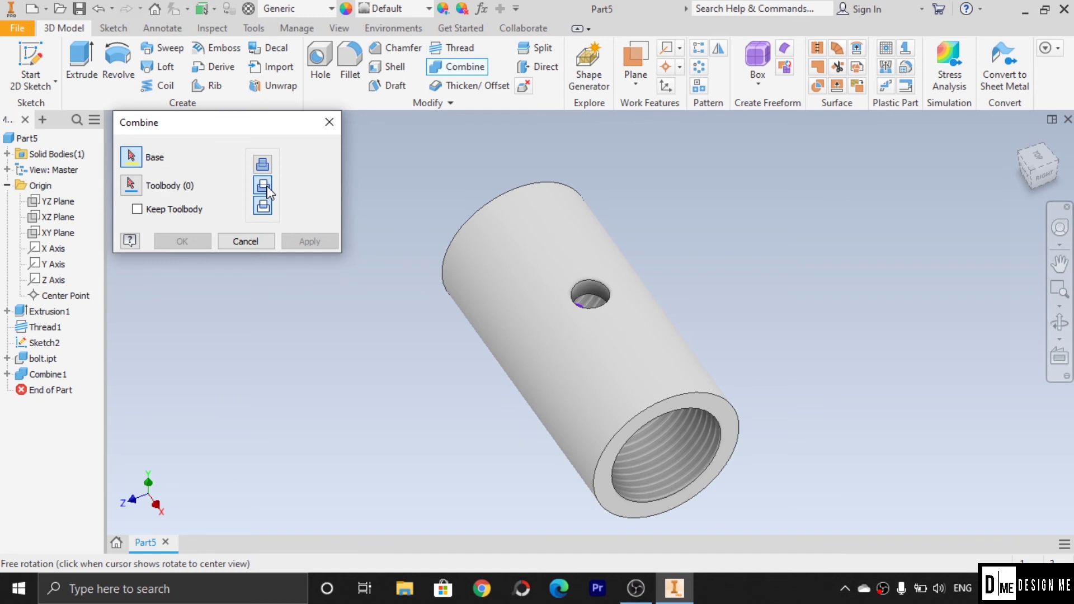
left_click(255, 245)
key("ctrl+z")
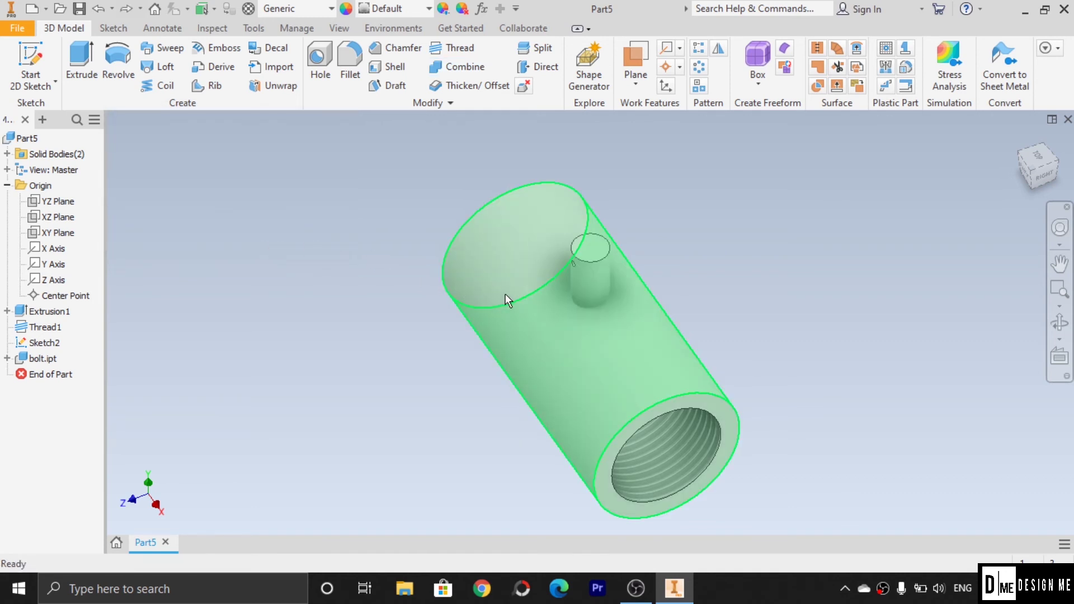
left_click(587, 290)
left_click(810, 241)
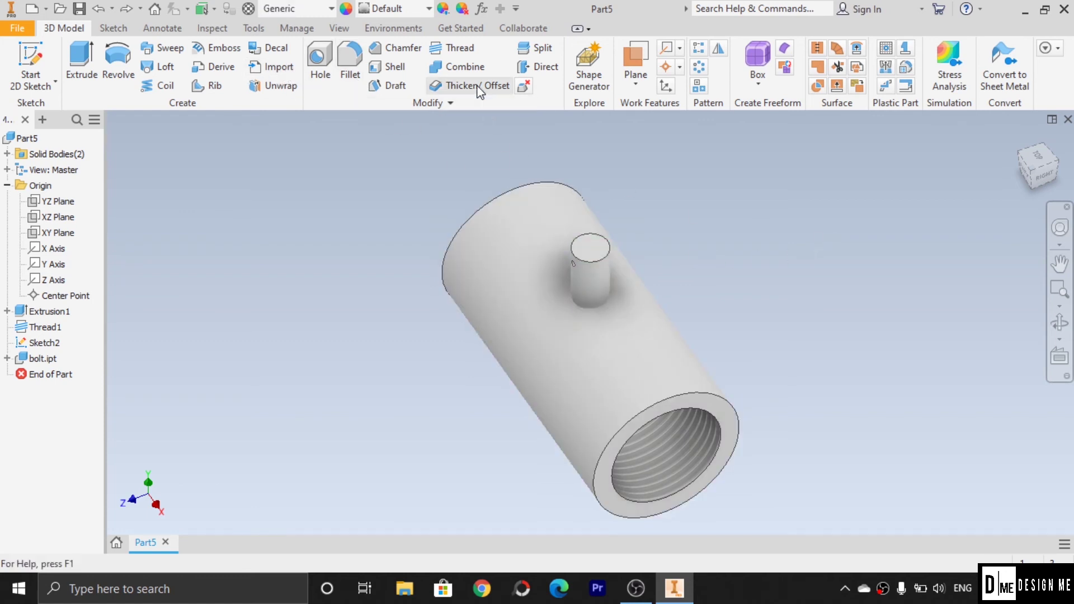
- Intersect the tube as base with the bolt as toolbody using Combine, without keeping the toolbody
left_click(469, 68)
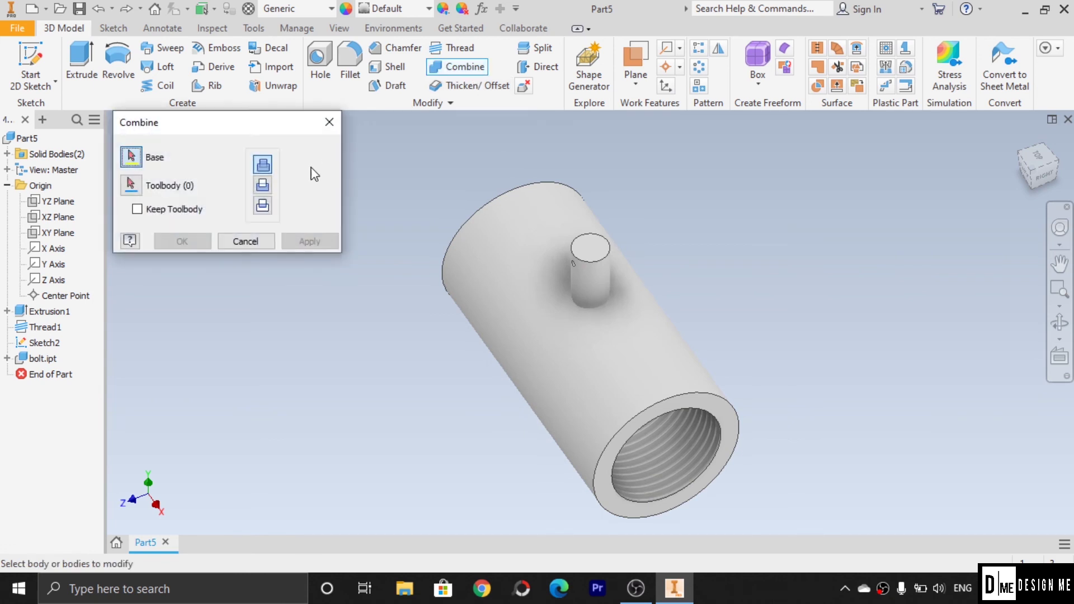
left_click(263, 206)
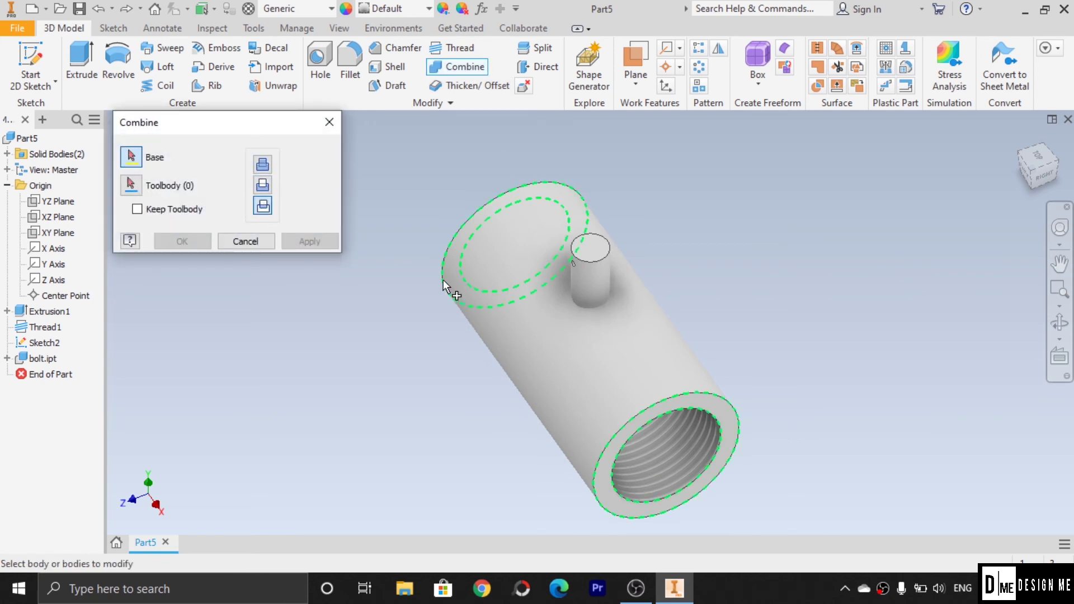
left_click(529, 300)
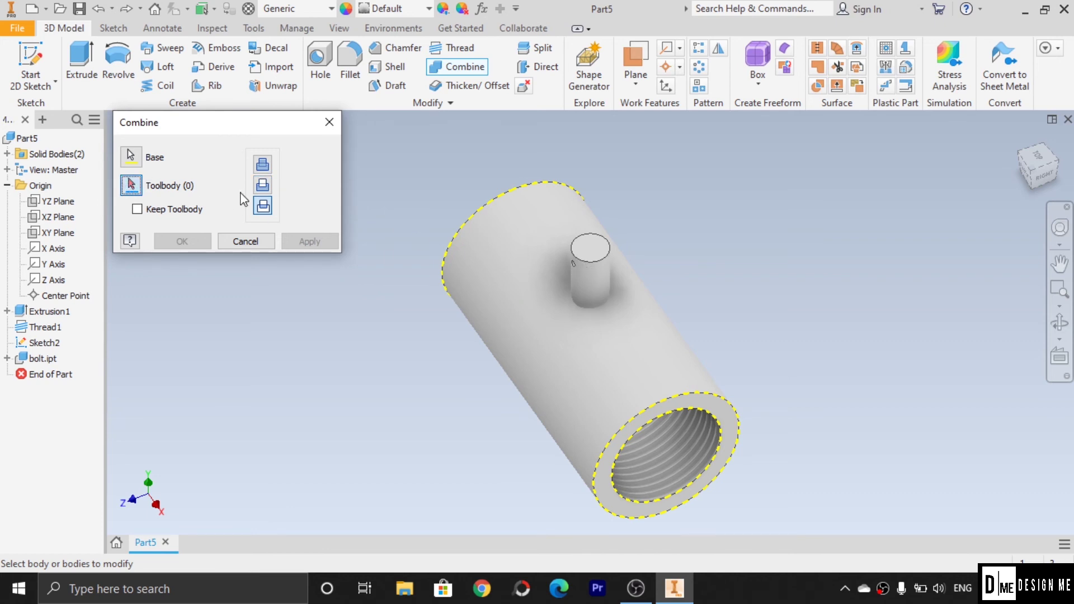
left_click(599, 275)
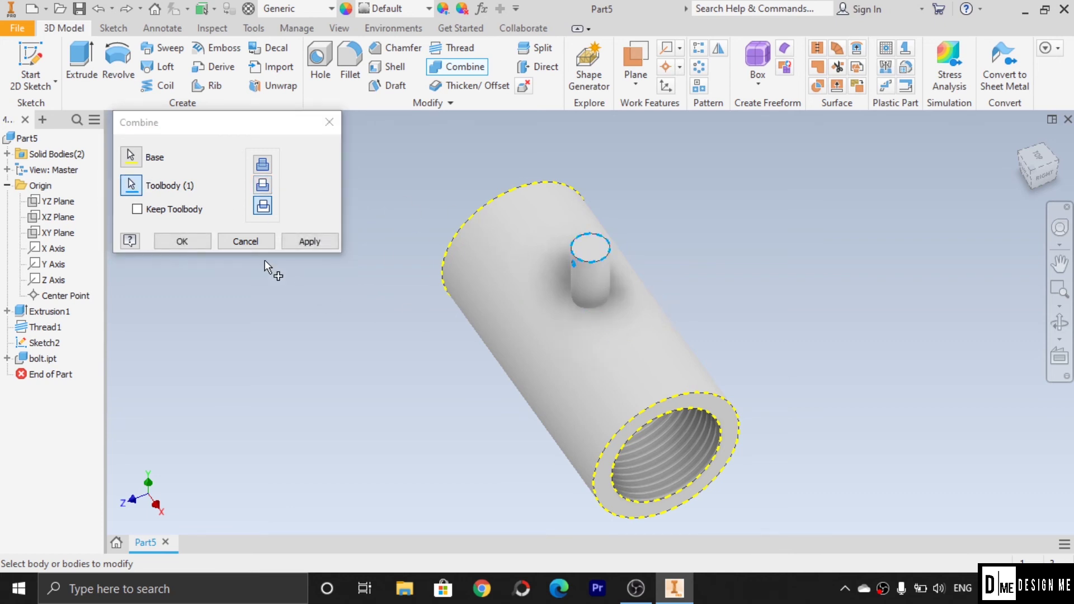
left_click(262, 206)
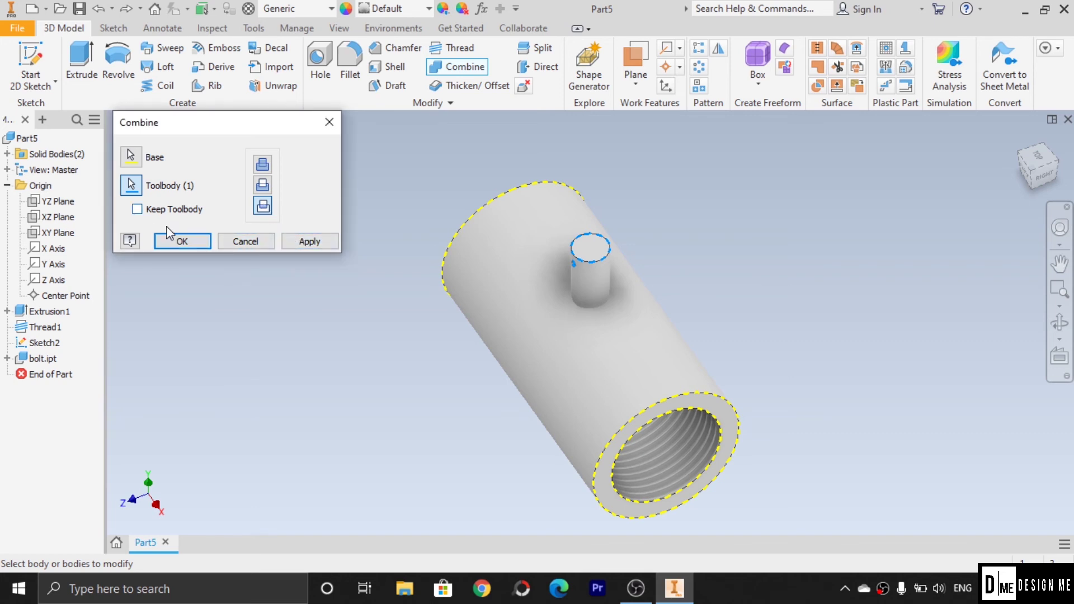
left_click(330, 245)
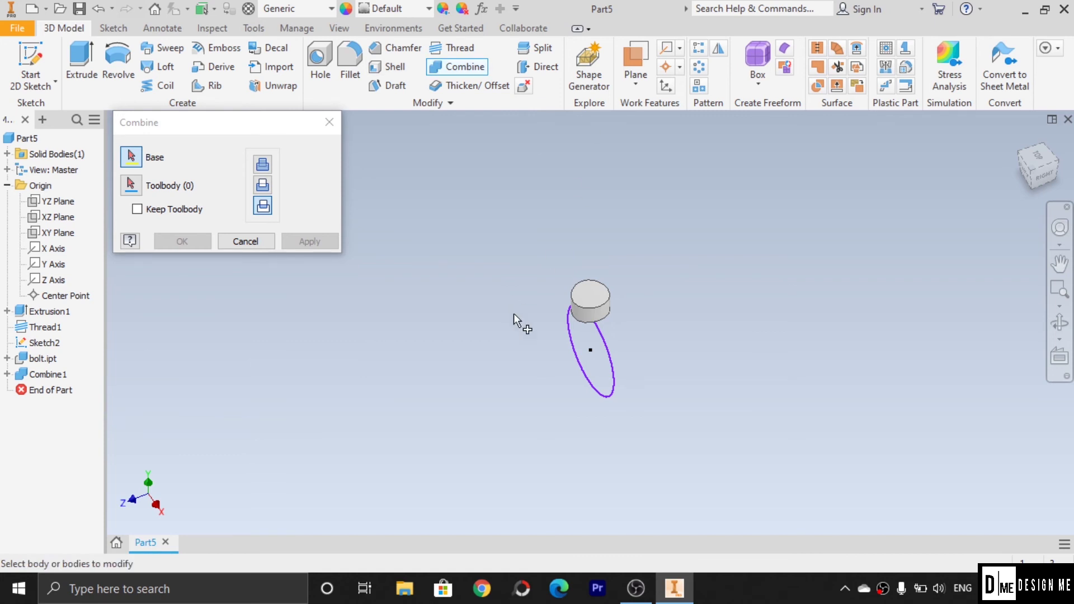
left_click(329, 122)
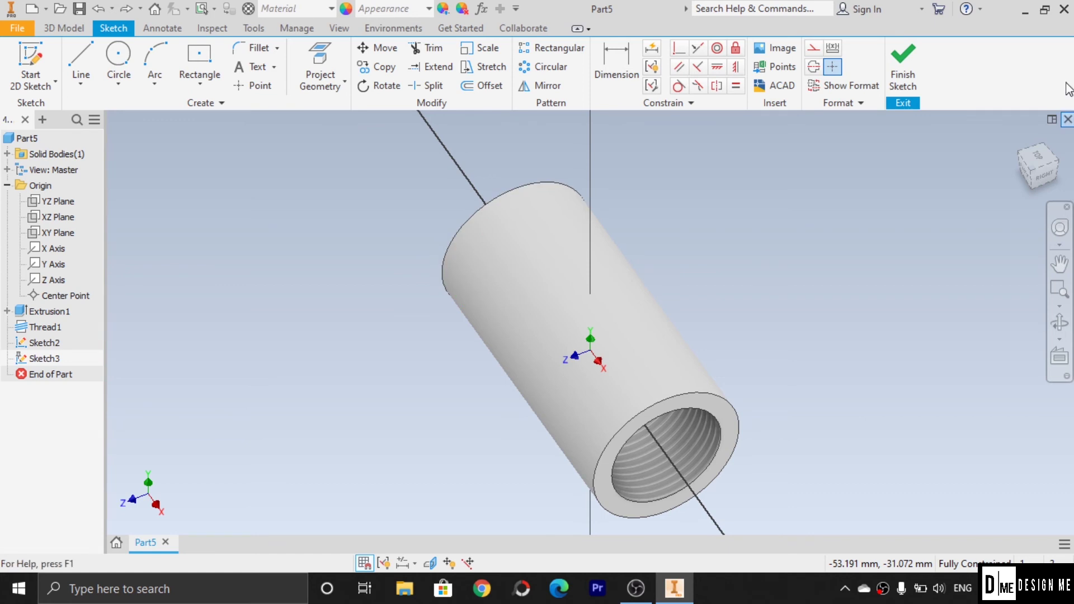
- Thicken the tube's outer face outward by 1 mm with solid output, comparing the tube before and after
left_click(1067, 119)
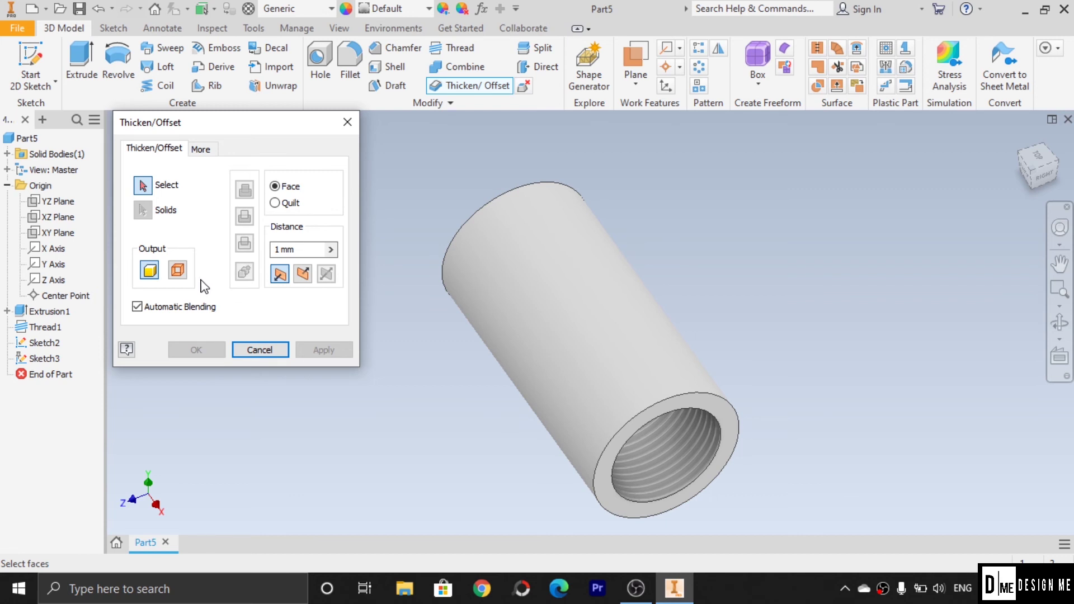
left_click(585, 416)
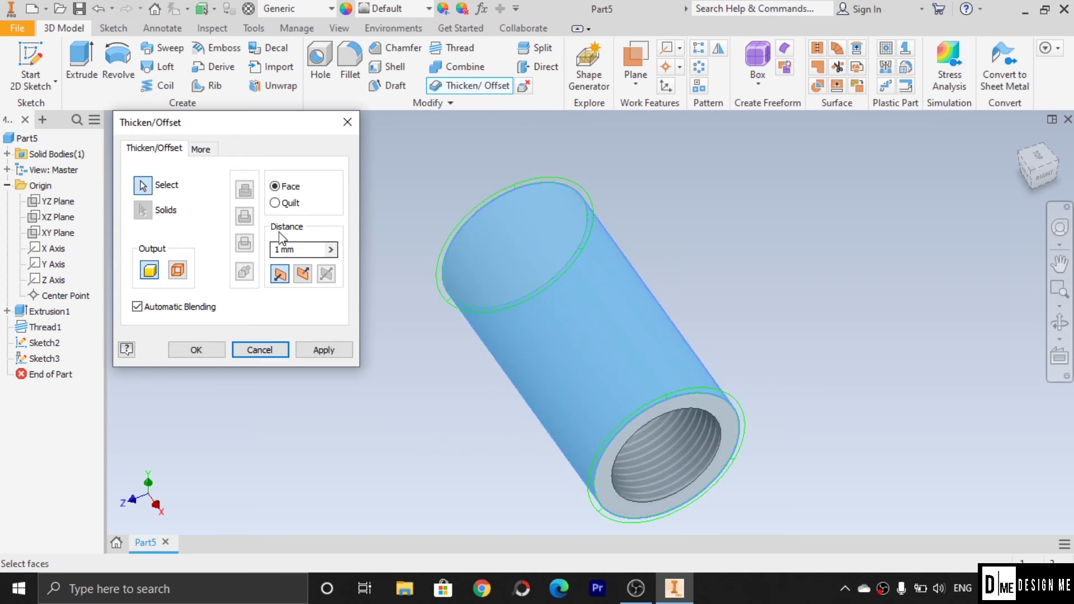
left_click(279, 250)
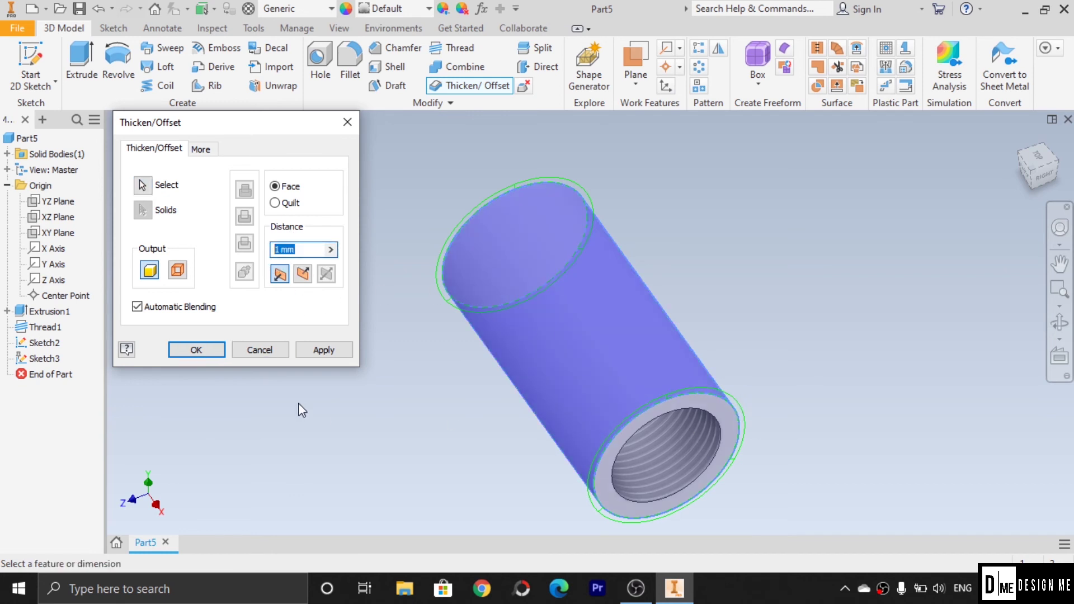
left_click(320, 351)
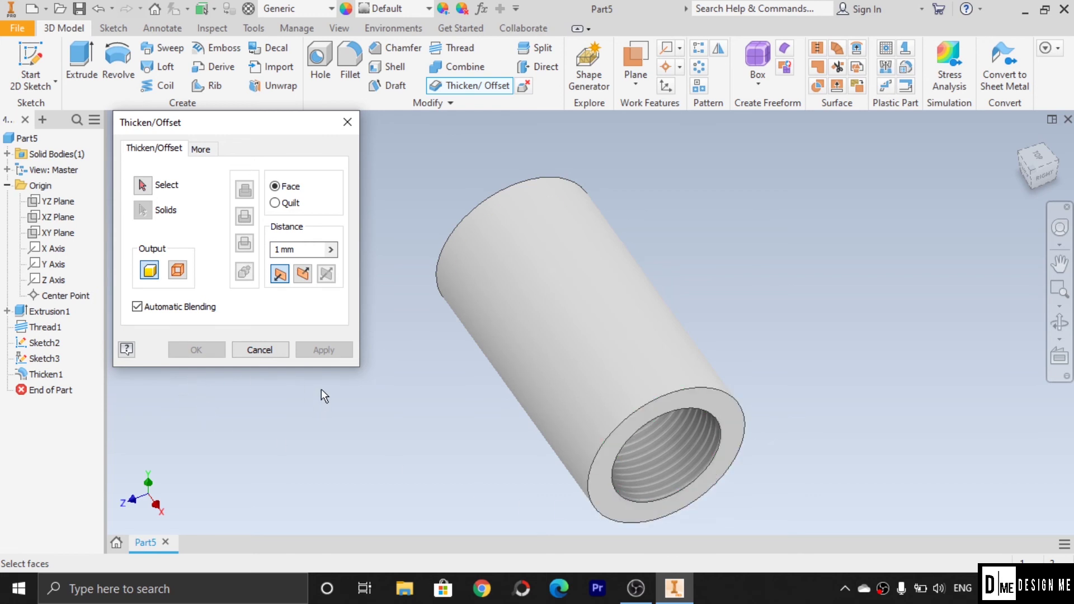
left_click(259, 350)
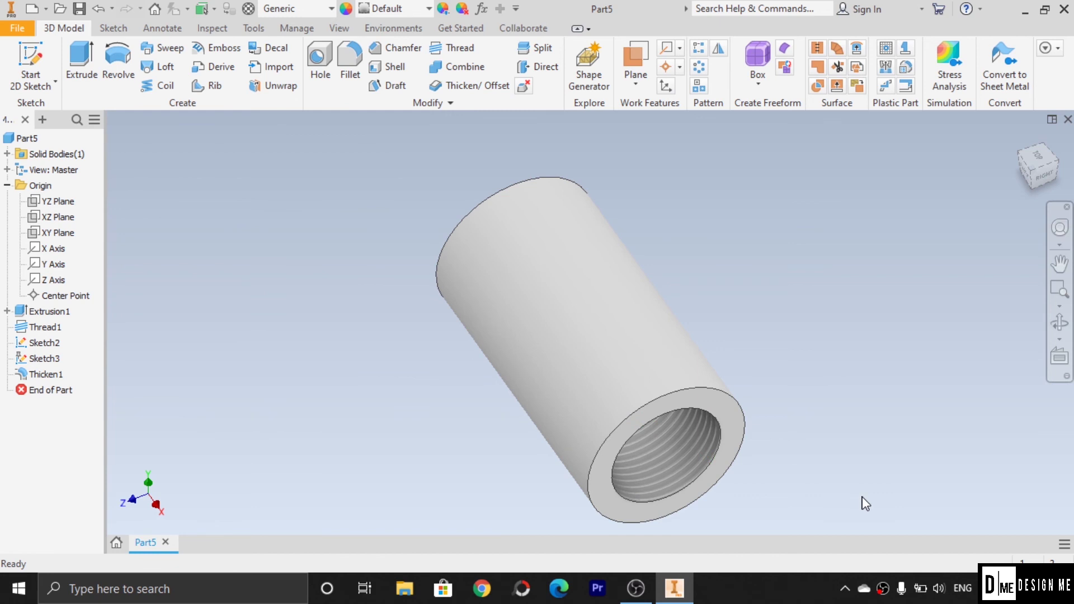
key("ctrl+z")
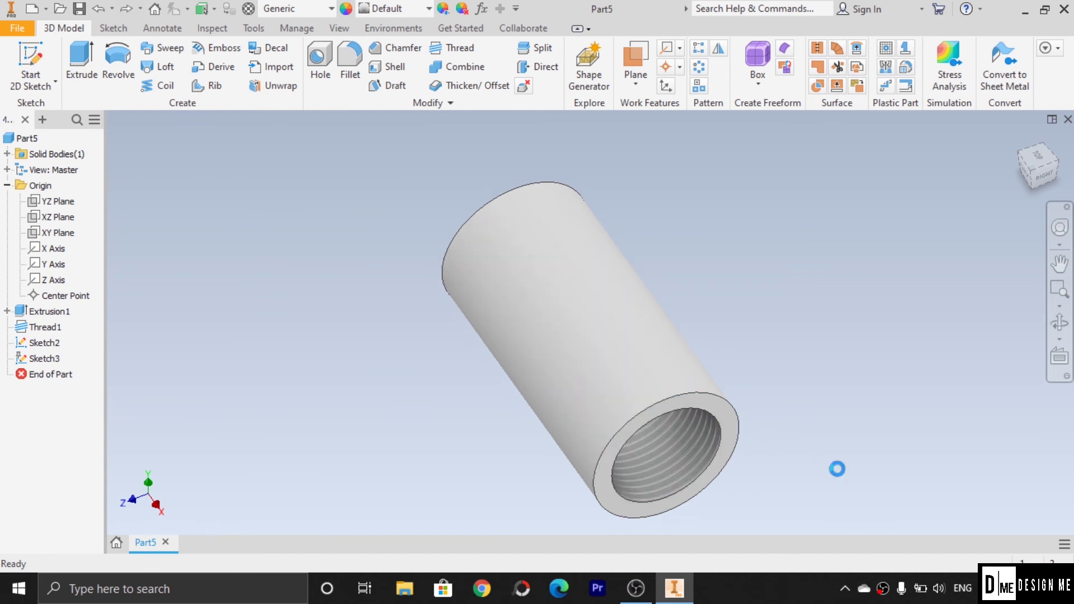
key("ctrl+y")
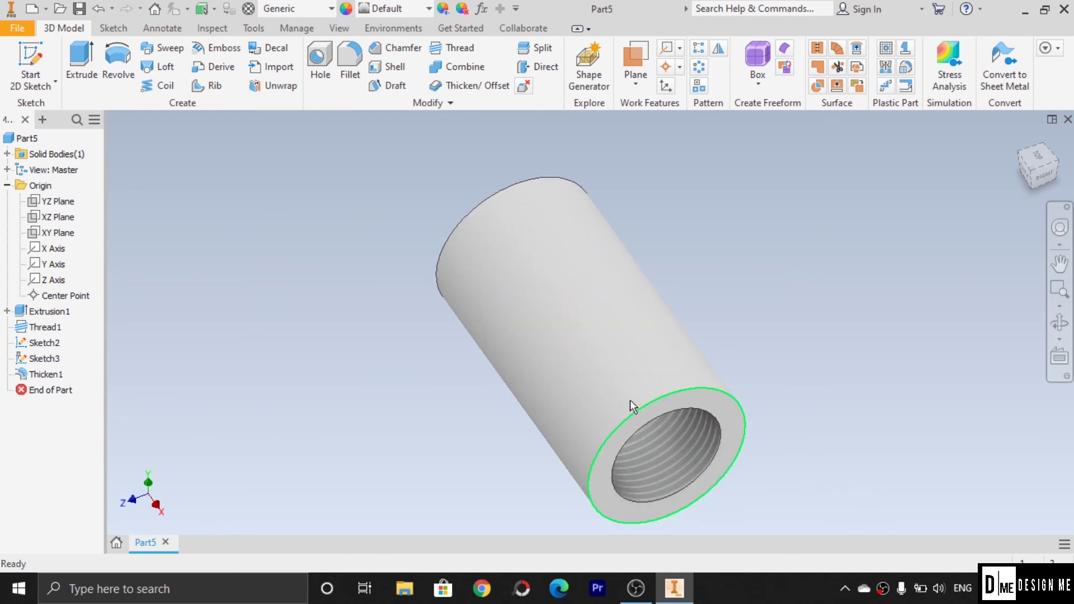
- Try thickening the tube's outer face outward by a further 10 mm and undo the thickening
left_click(490, 91)
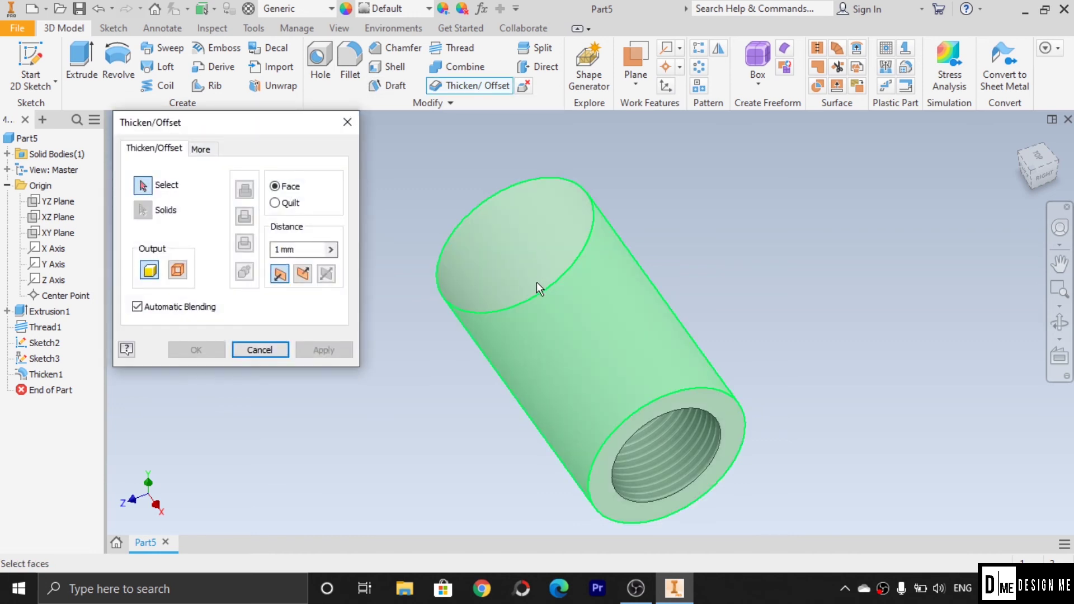
mouse_move(536, 282)
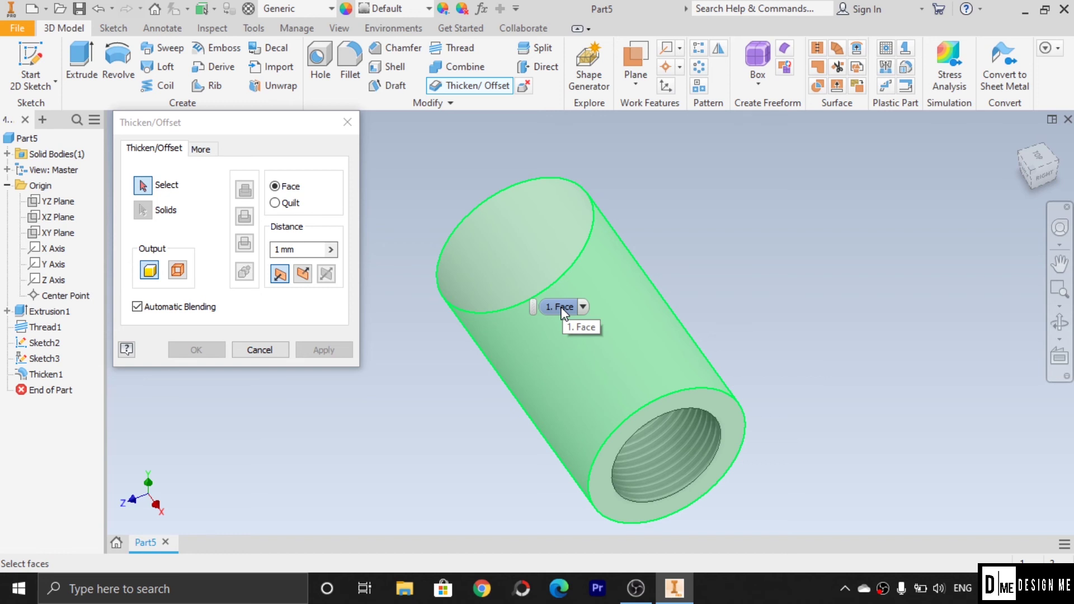
left_click(679, 353)
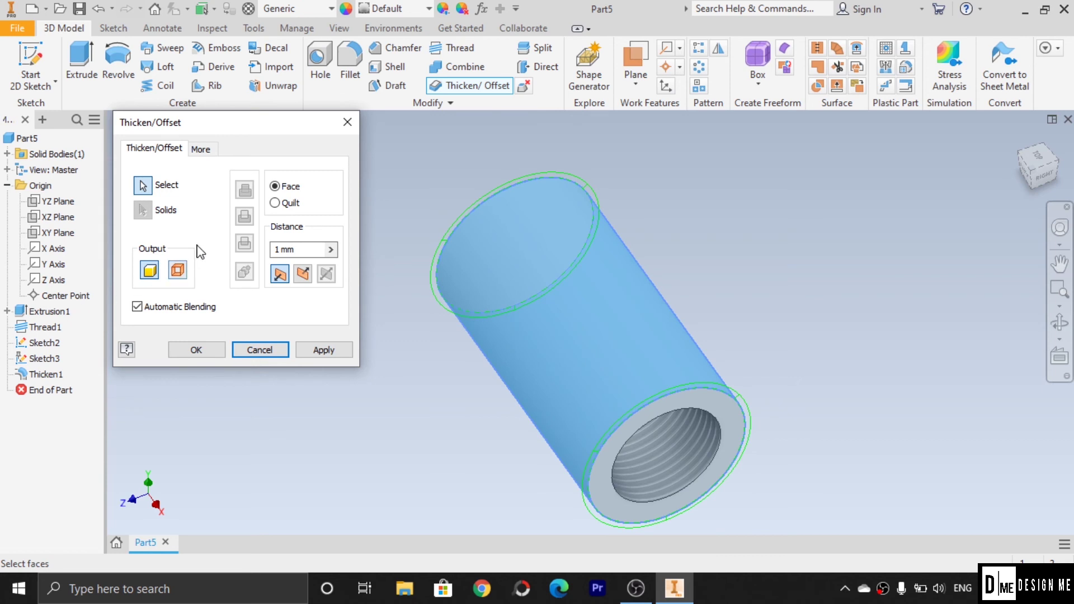
double_click(295, 253)
type("10")
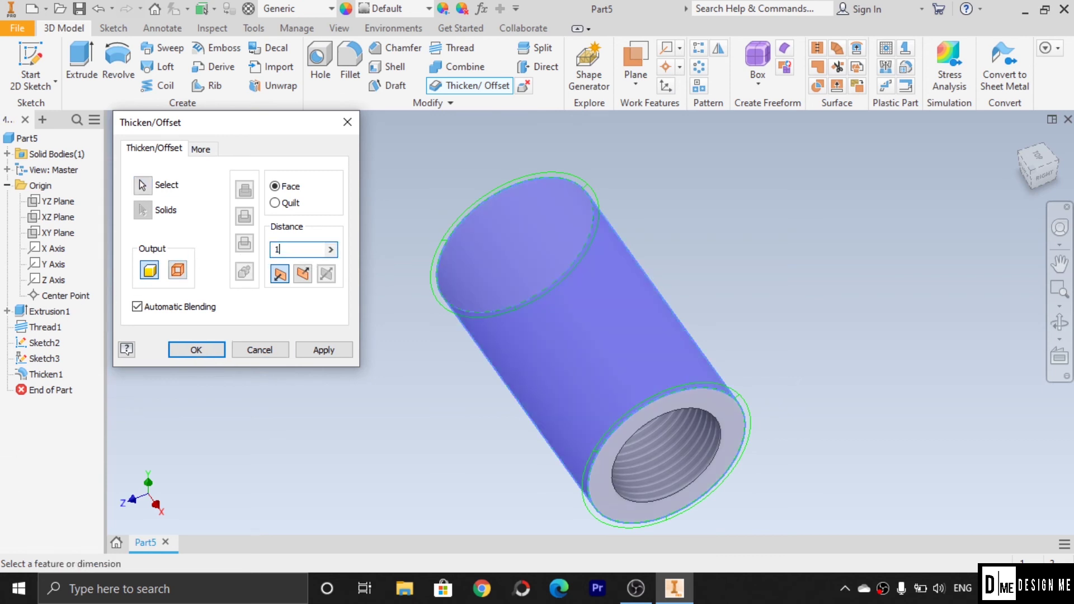
left_click(311, 350)
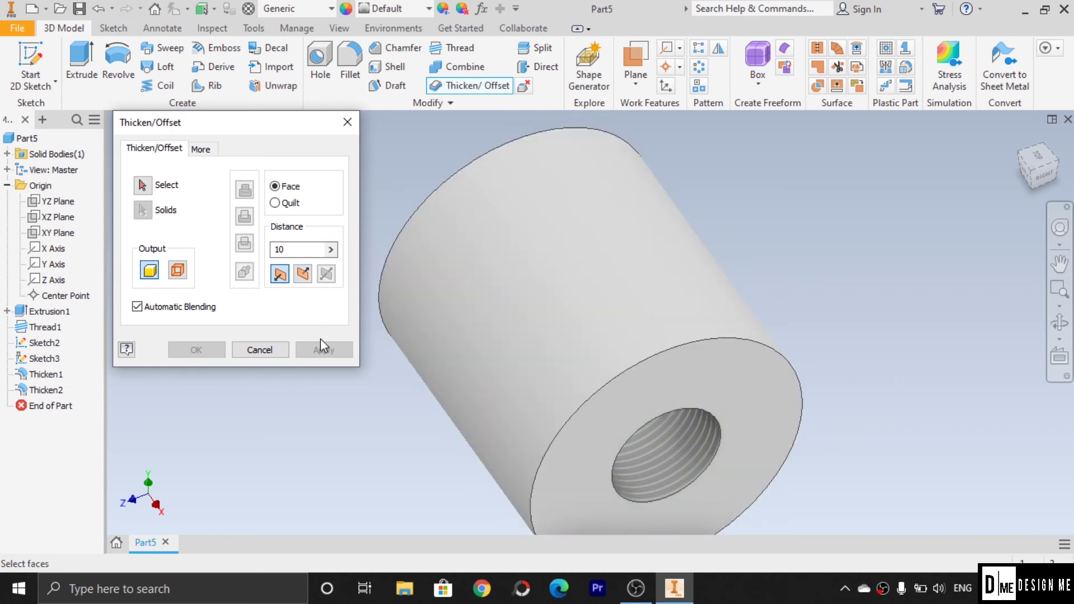
left_click(274, 351)
key("ctrl+z")
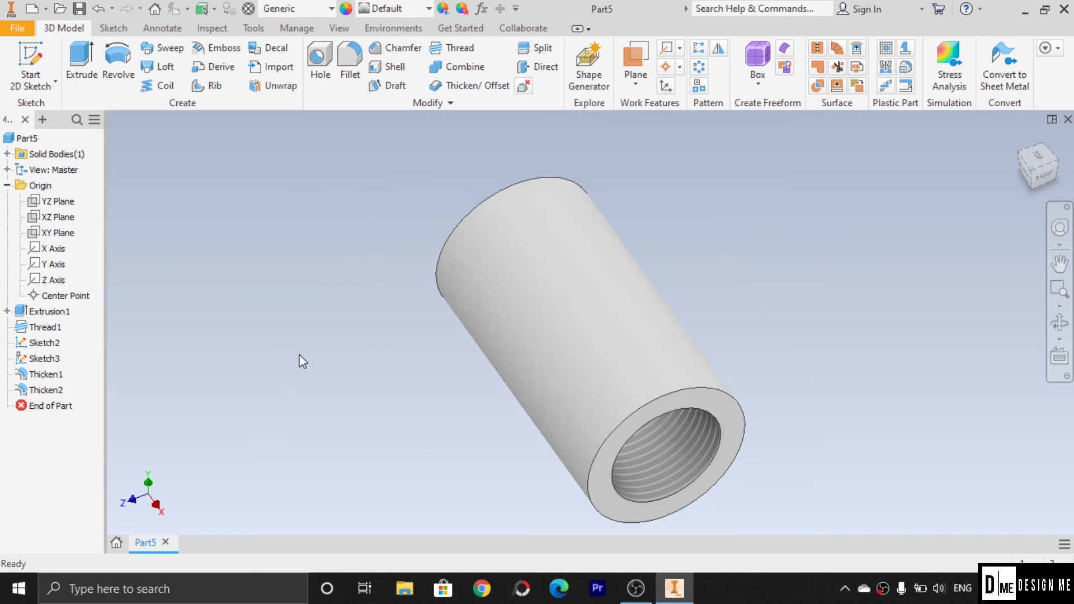
- Start a new Thicken/Offset, try the surface output, and set the output back to solid
left_click(470, 85)
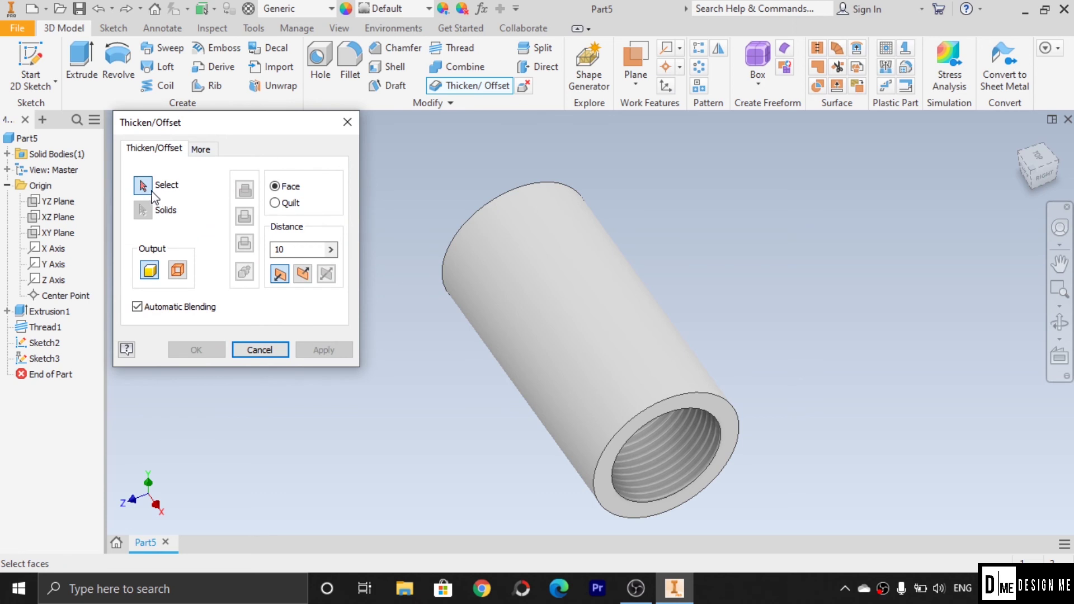
left_click(158, 277)
left_click(150, 272)
left_click(178, 272)
left_click(155, 274)
left_click(176, 272)
left_click(154, 273)
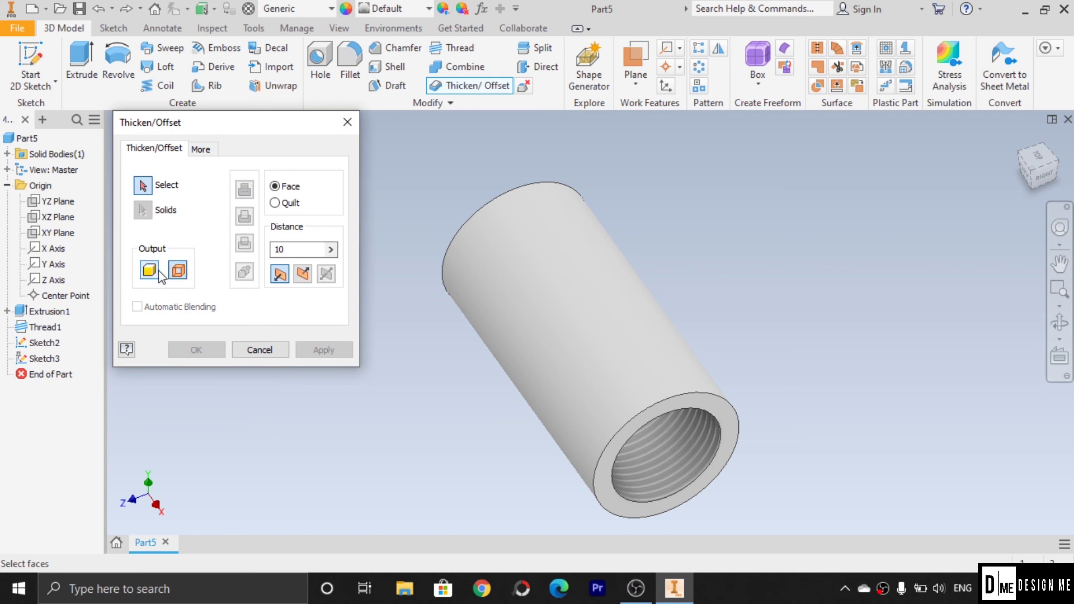
left_click(156, 273)
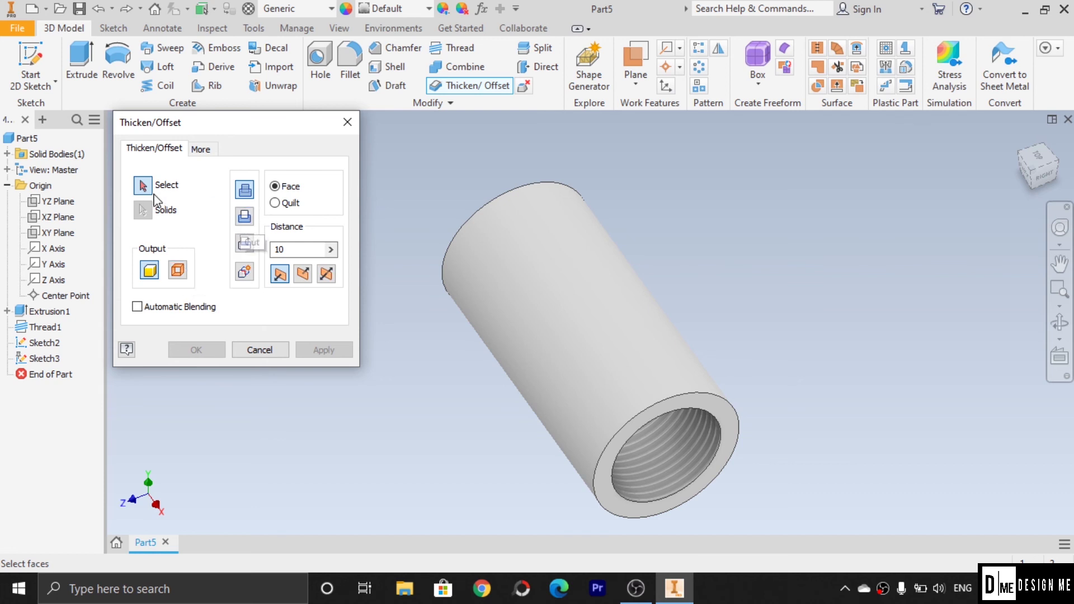
- Try a 1 mm inward cut on the tube's outer face with Thicken/Offset
left_click(597, 308)
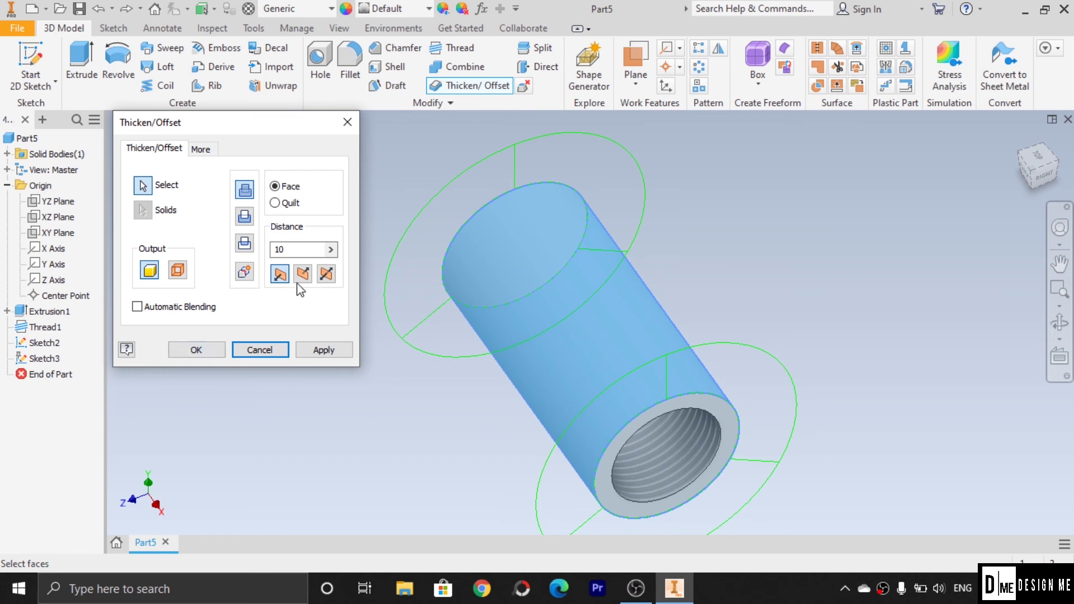
double_click(293, 250)
type("1")
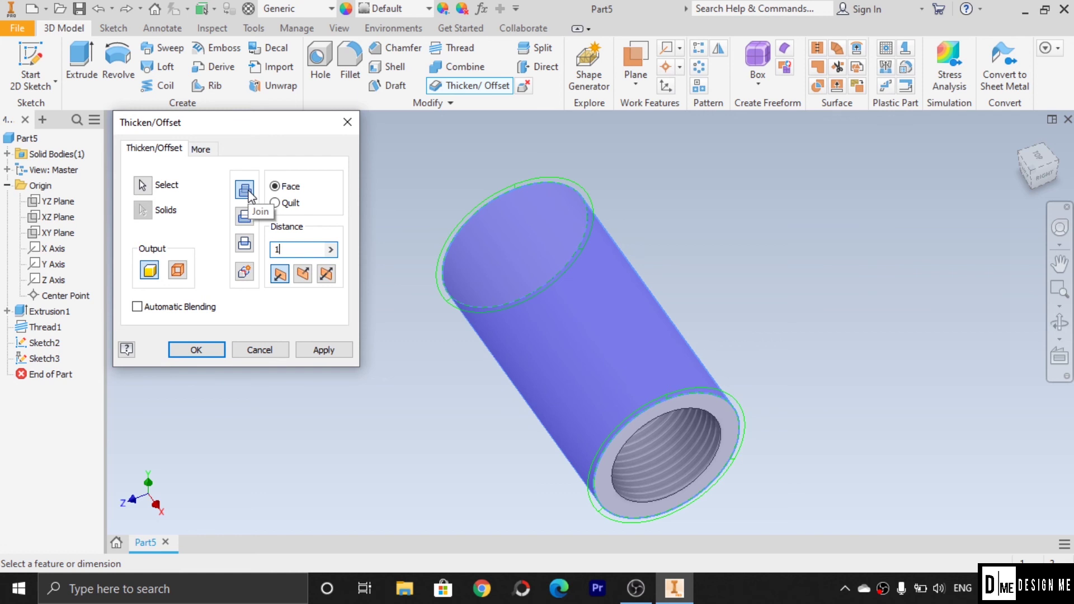
left_click(244, 219)
left_click(304, 277)
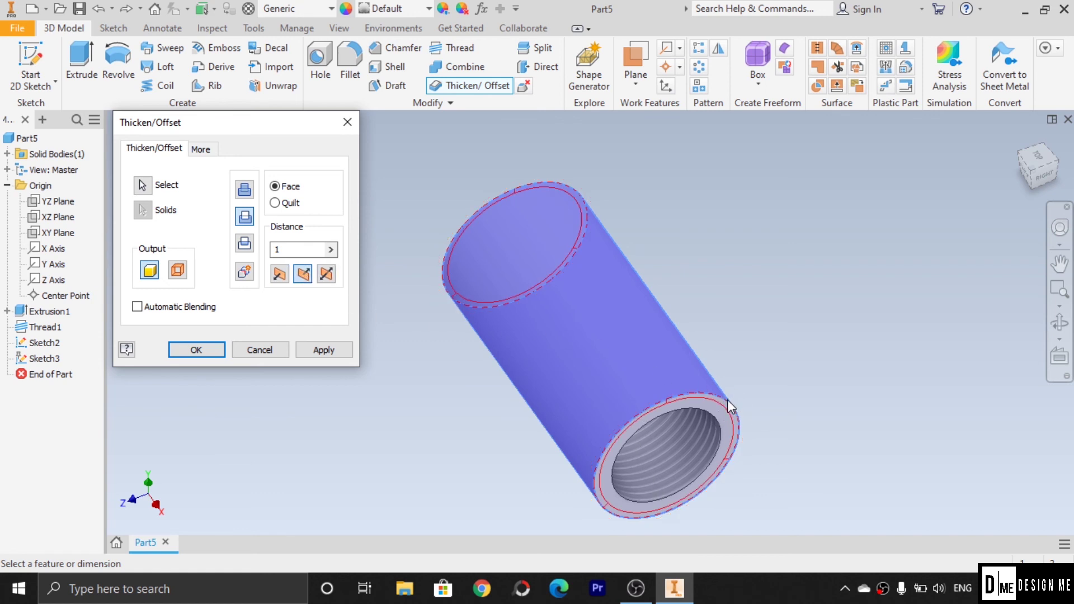
- Compare the intersect, join and cut operations for the 1 mm offset, and cancel the Thicken/Offset
left_click(242, 247)
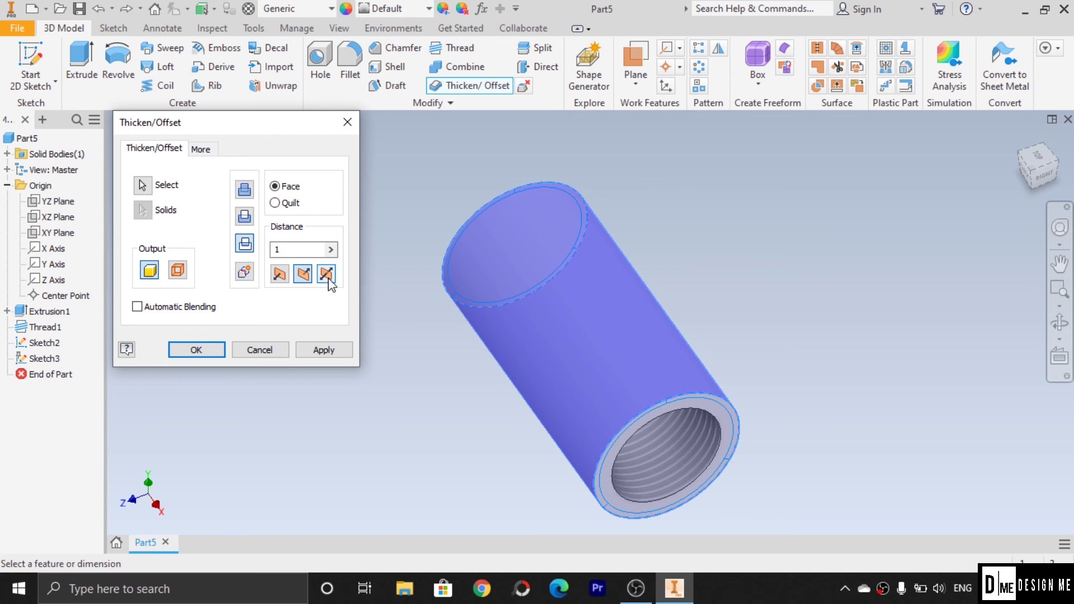
left_click(245, 190)
left_click(245, 239)
left_click(244, 216)
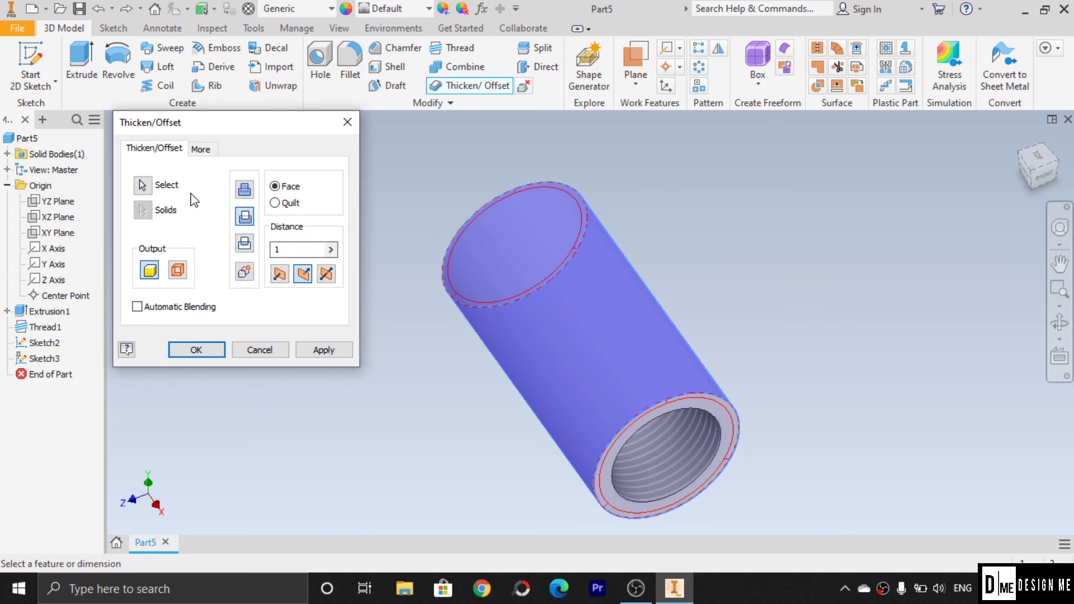
left_click(202, 150)
left_click(180, 152)
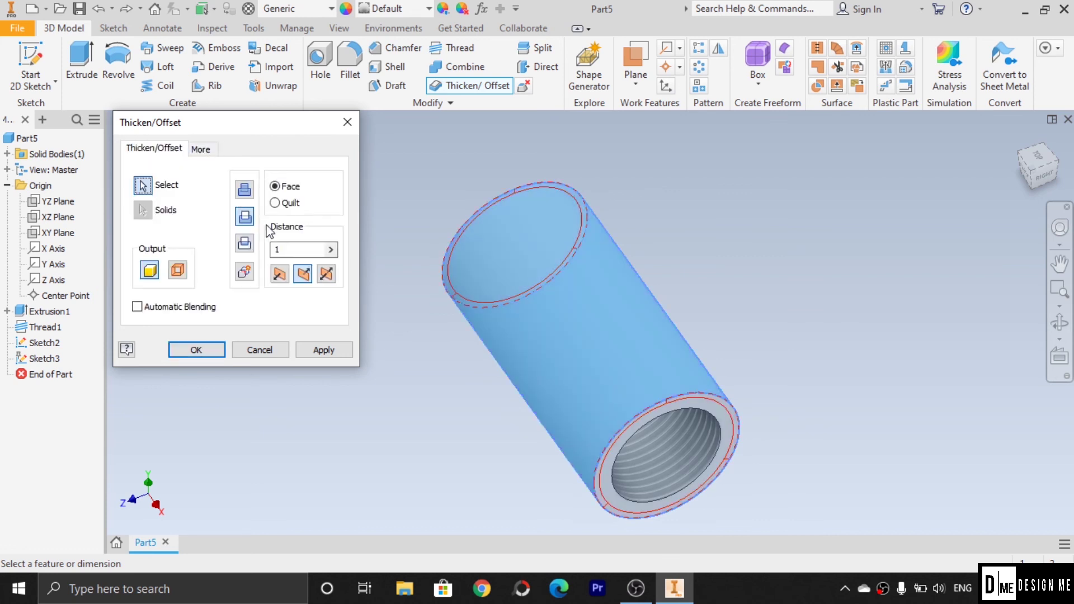
key("Escape")
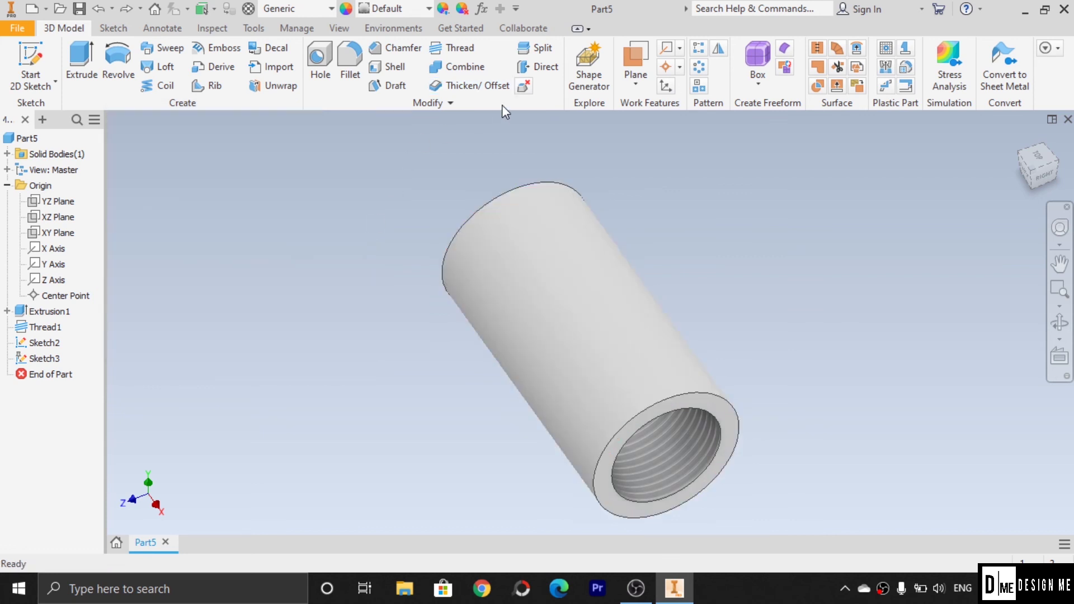
- Try splitting the tube's outer face along the XY plane and undo the split
left_click(542, 48)
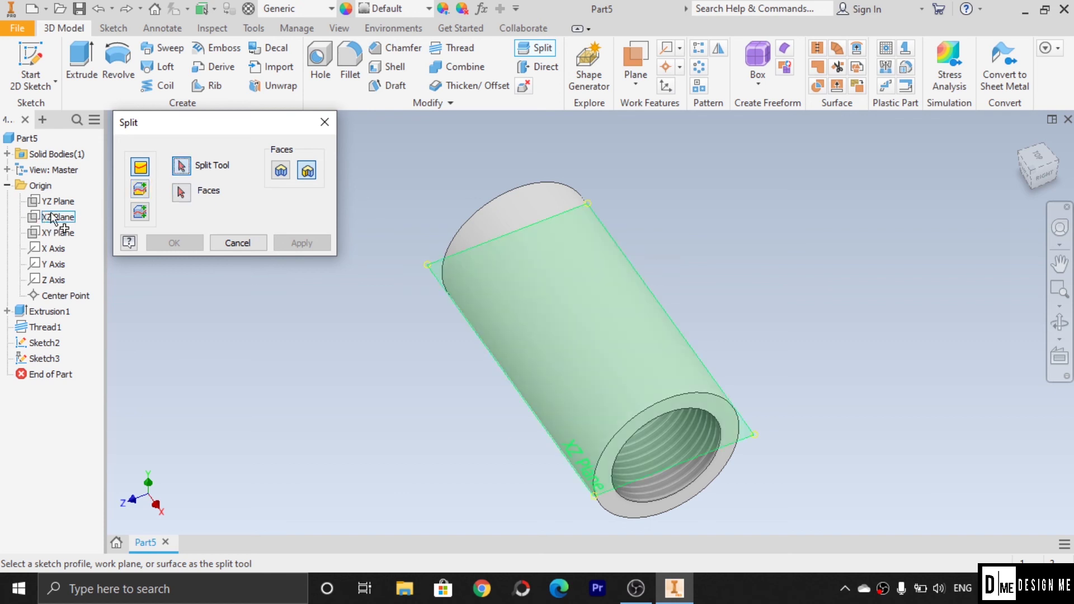
left_click(61, 232)
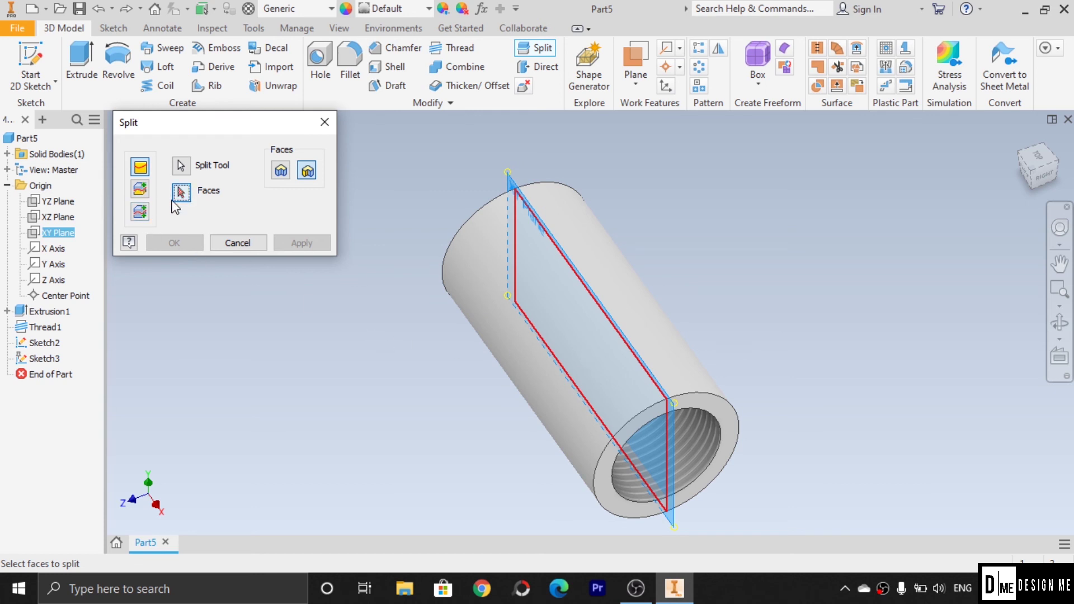
left_click(639, 284)
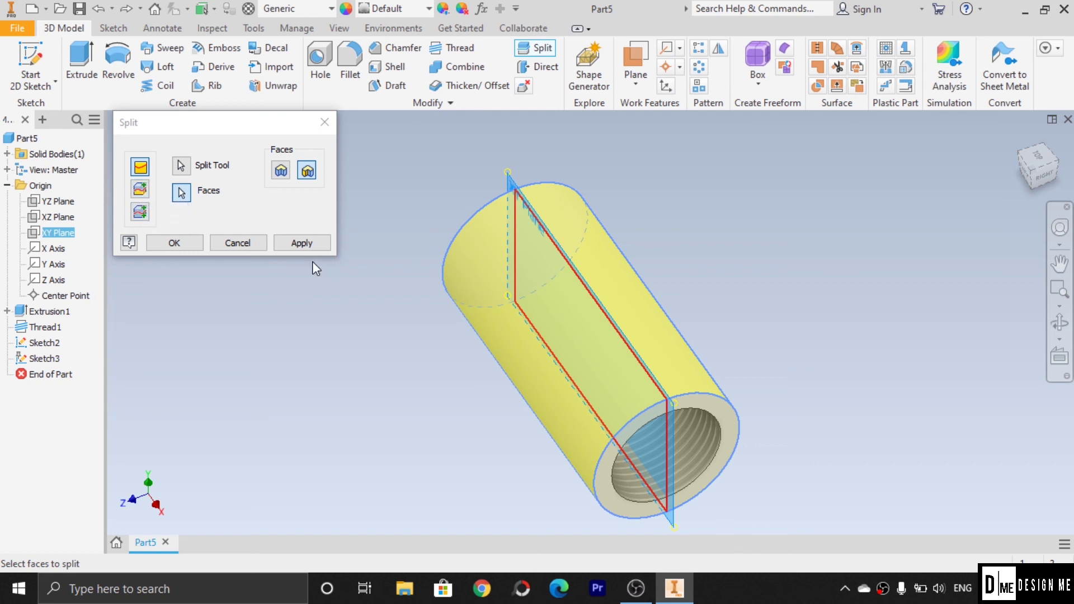
left_click(307, 242)
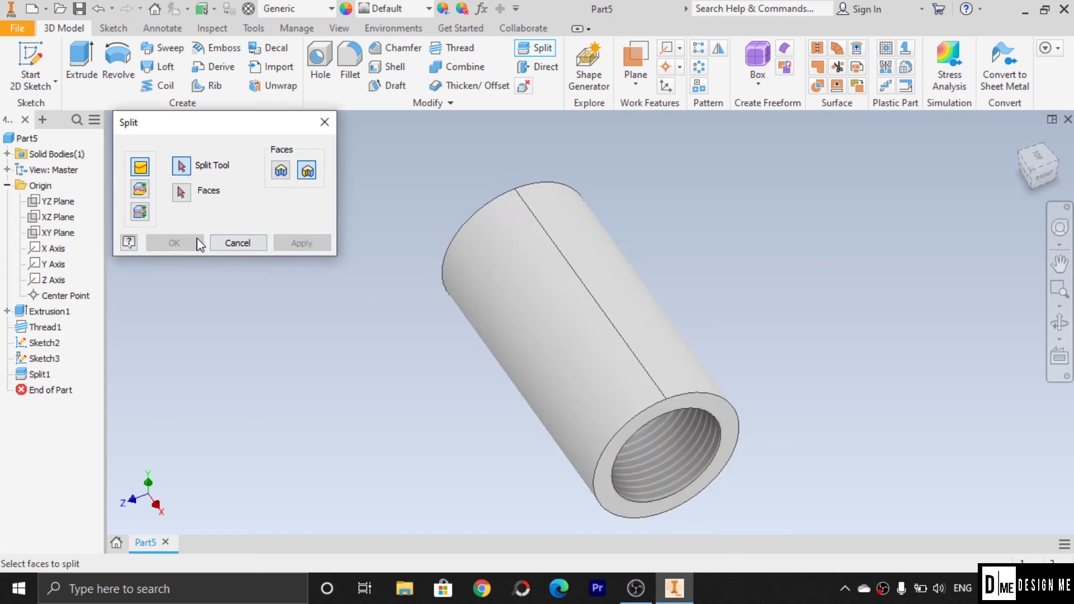
left_click(221, 244)
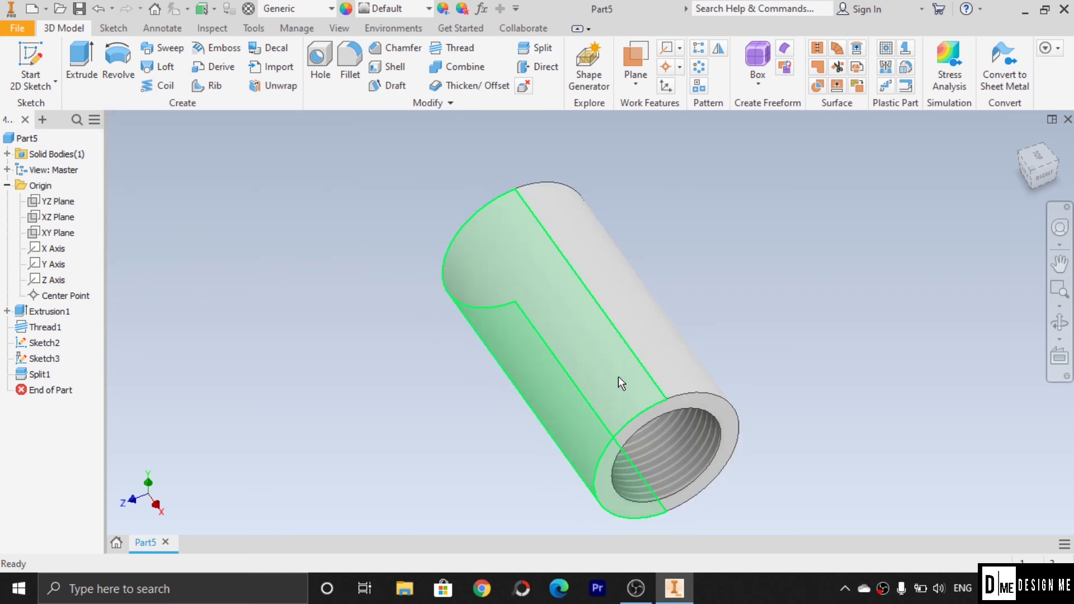
key("ctrl+z")
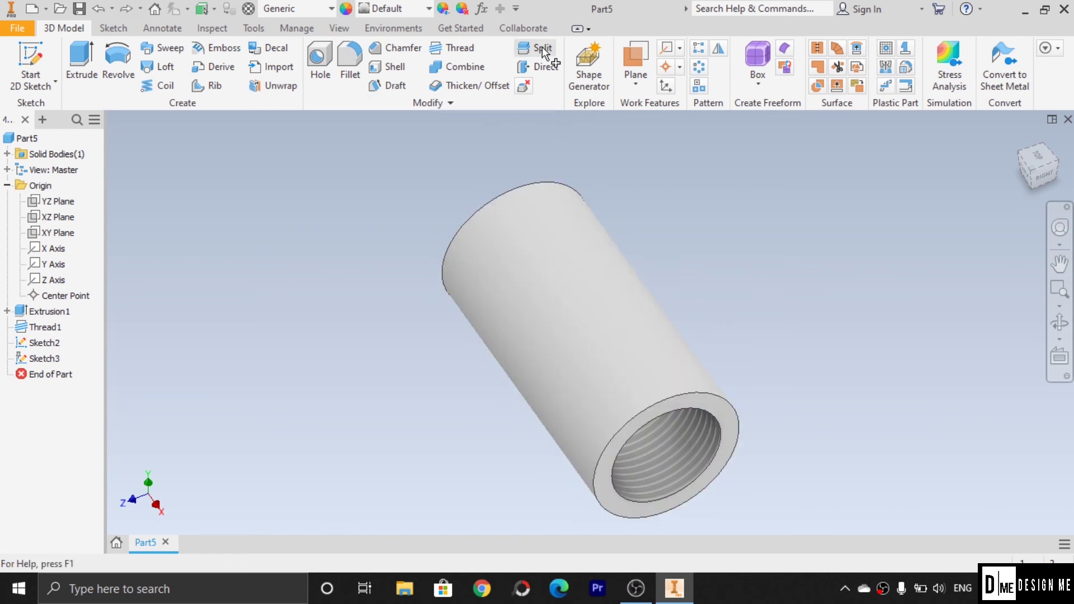
- Trim the solid tube with Split along the XZ plane, removing the half above the plane
left_click(542, 47)
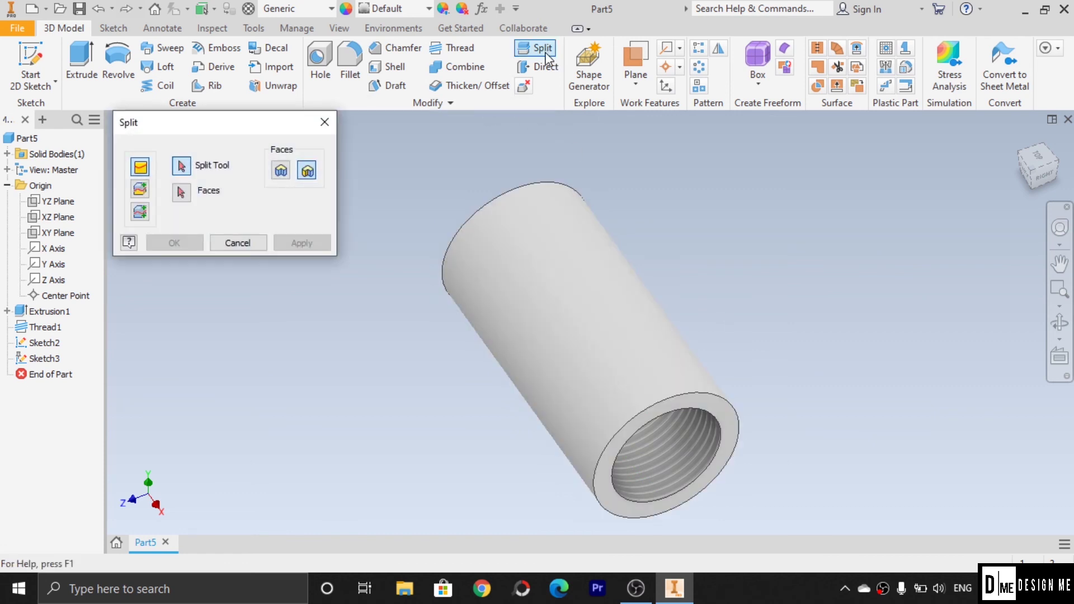
left_click(140, 189)
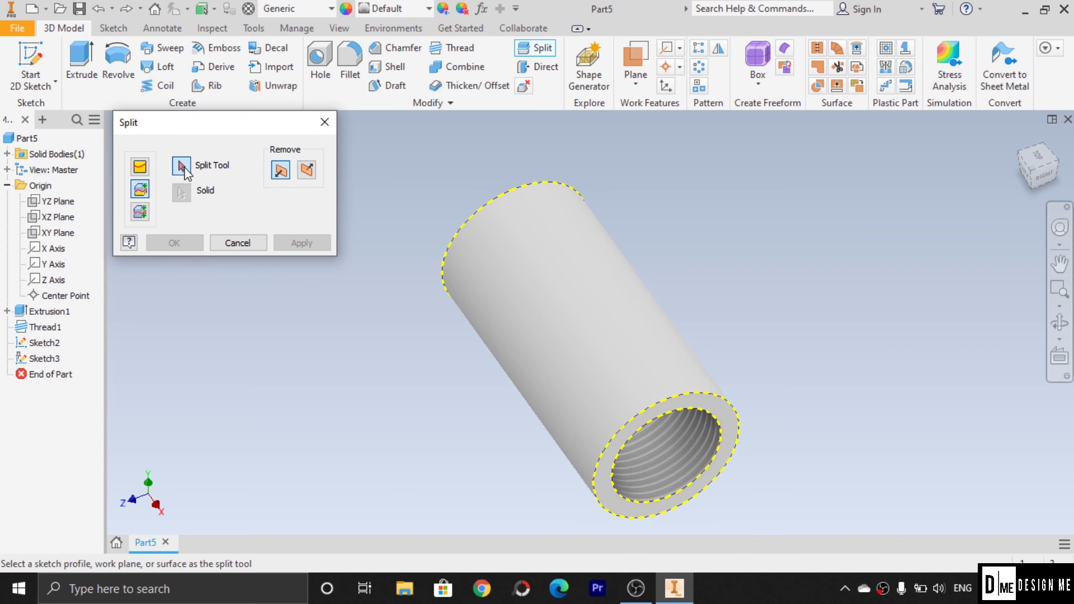
left_click(56, 217)
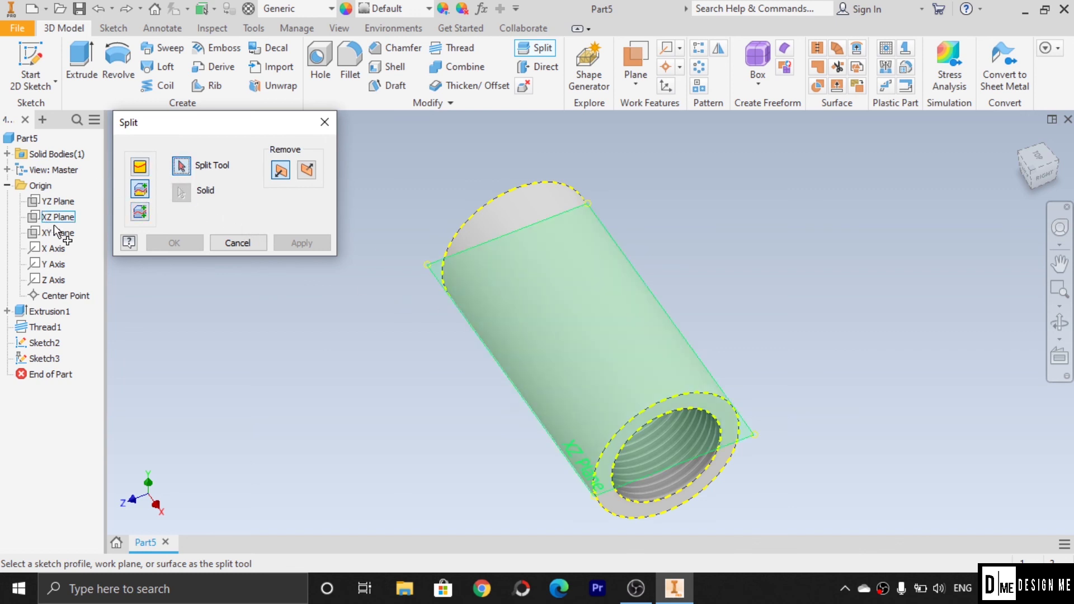
left_click(58, 218)
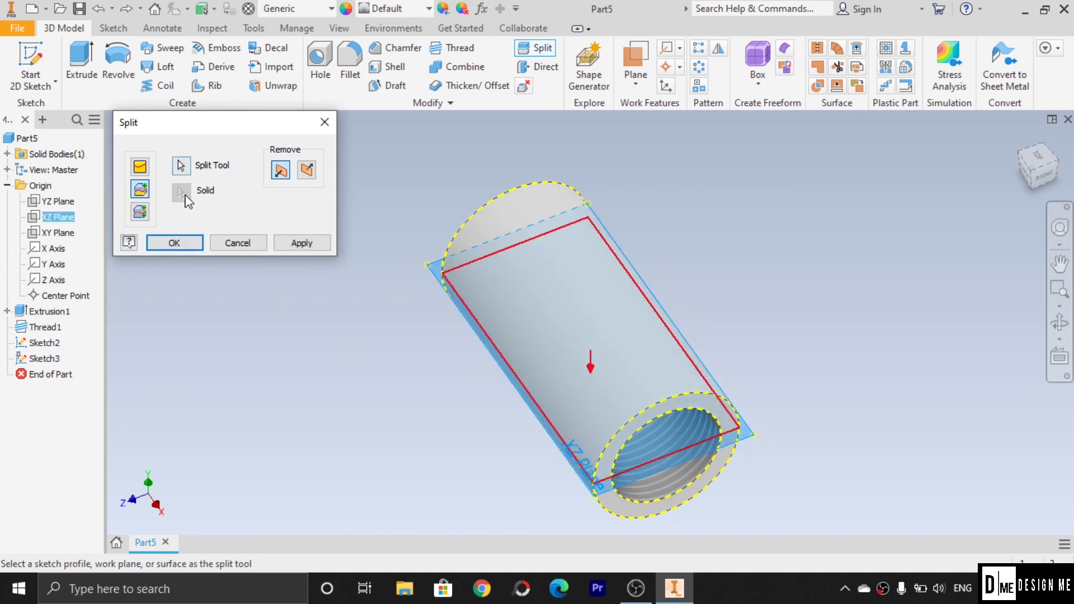
left_click(307, 170)
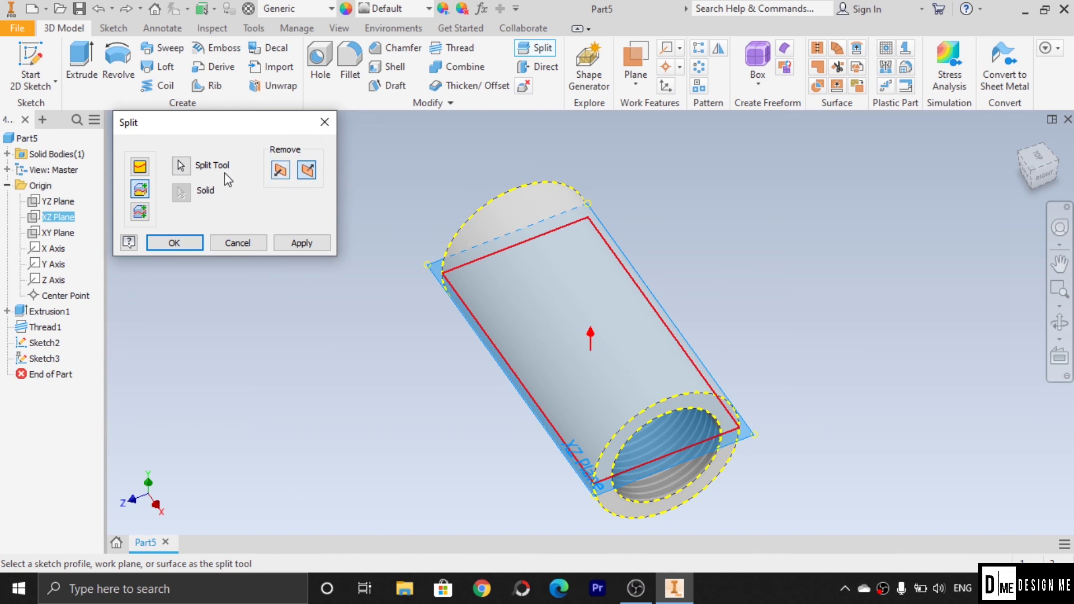
left_click(1059, 322)
left_click_drag(665, 432, 688, 402)
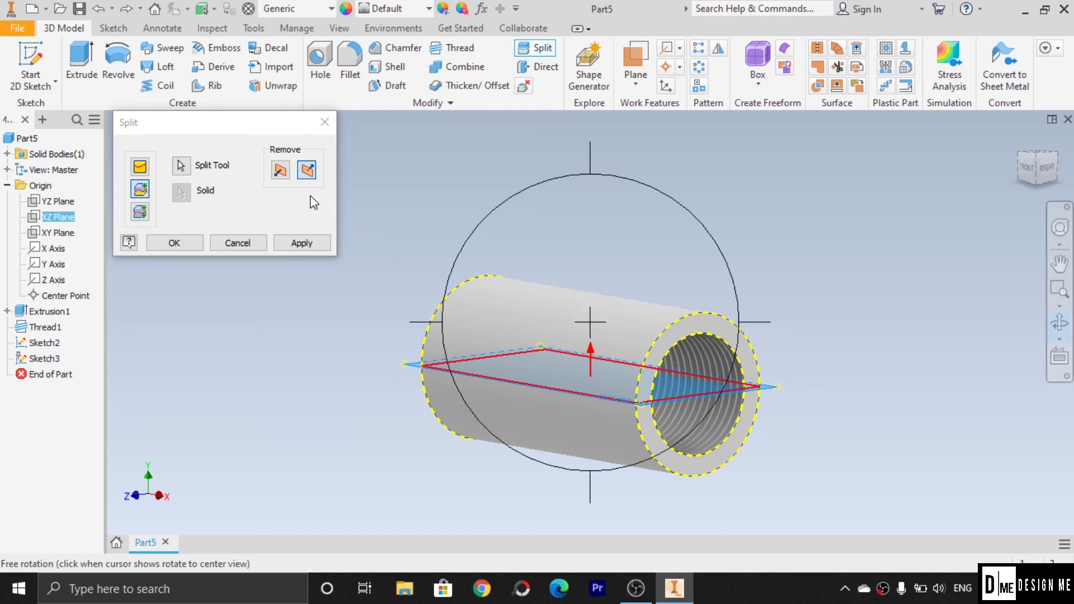
left_click(280, 171)
left_click(309, 171)
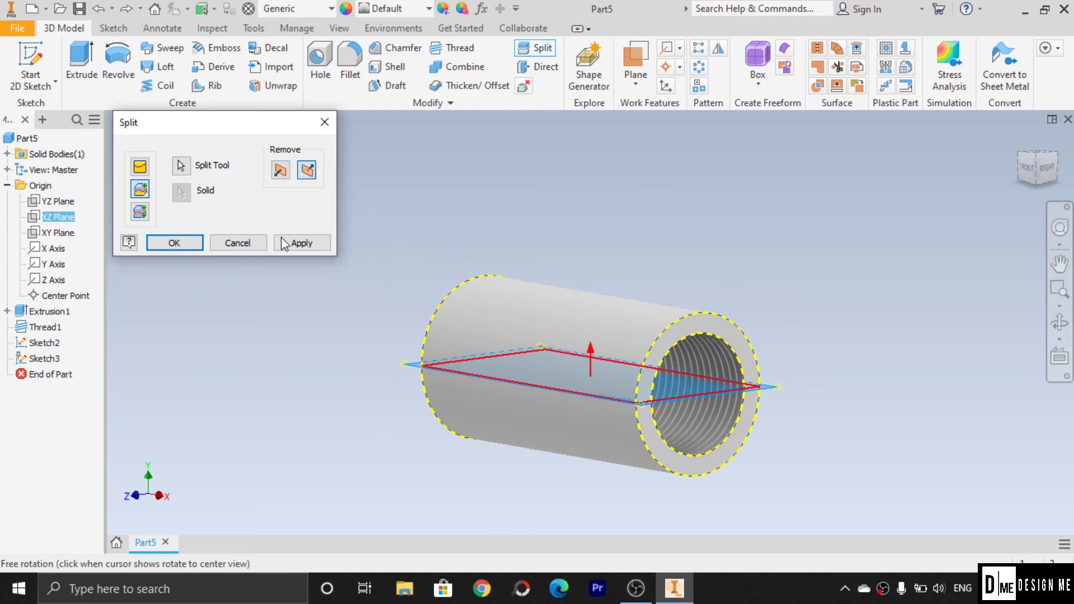
left_click(297, 242)
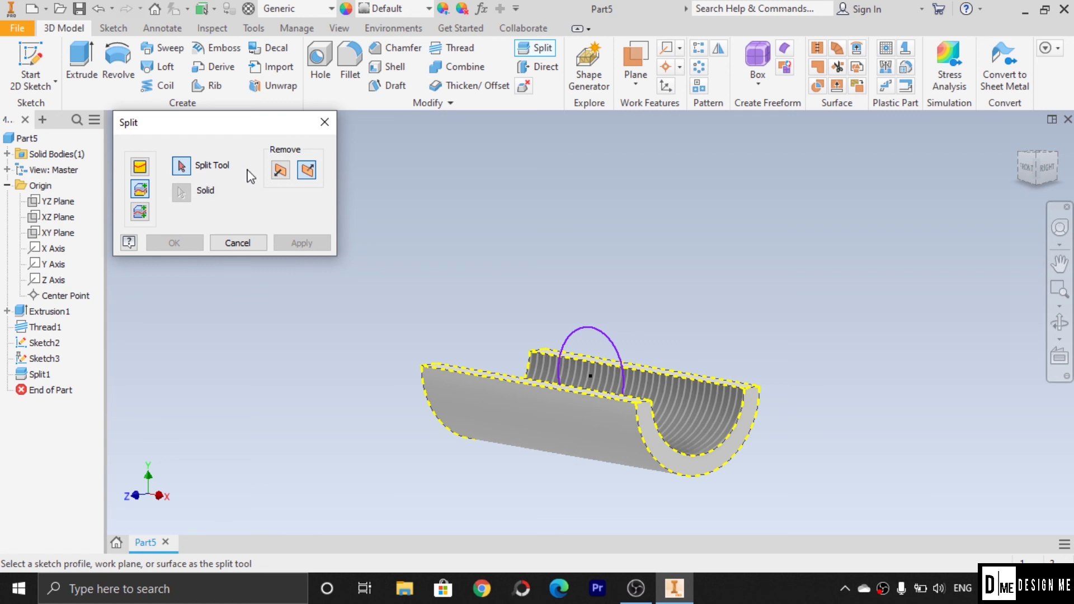
- Leave the Split command and undo the trim of the tube
left_click(281, 170)
left_click(247, 246)
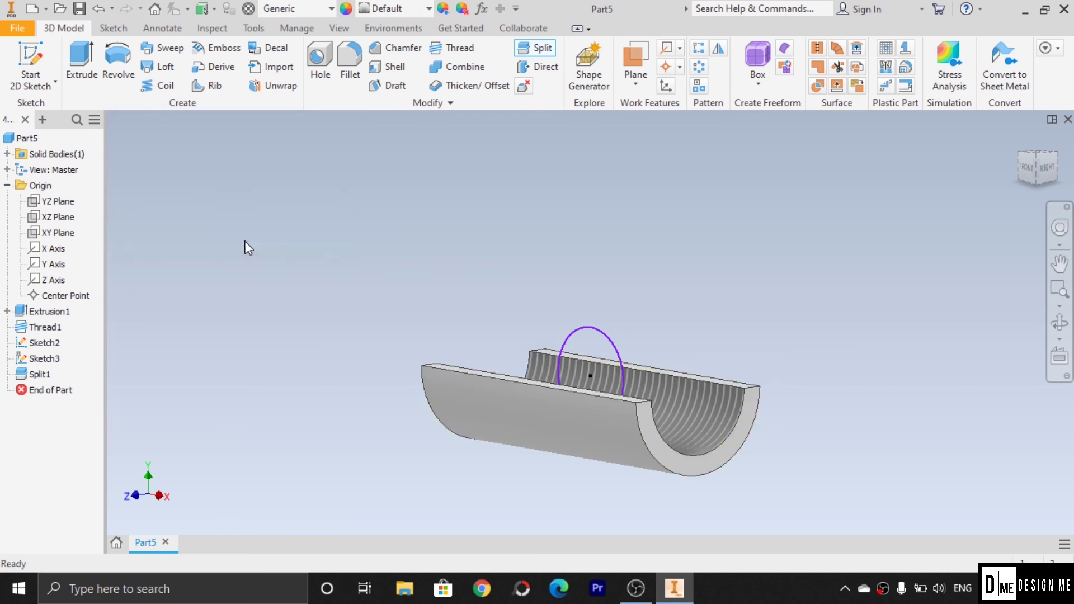
key("ctrl+z")
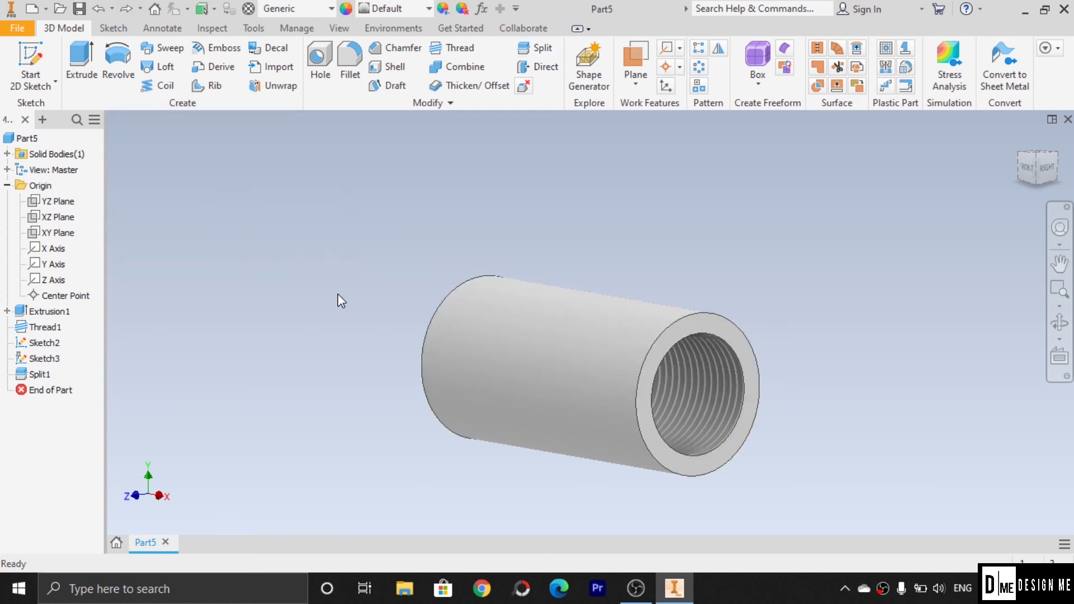
- Split the solid tube into two separate bodies along the XY plane, and inspect the split line
left_click(534, 50)
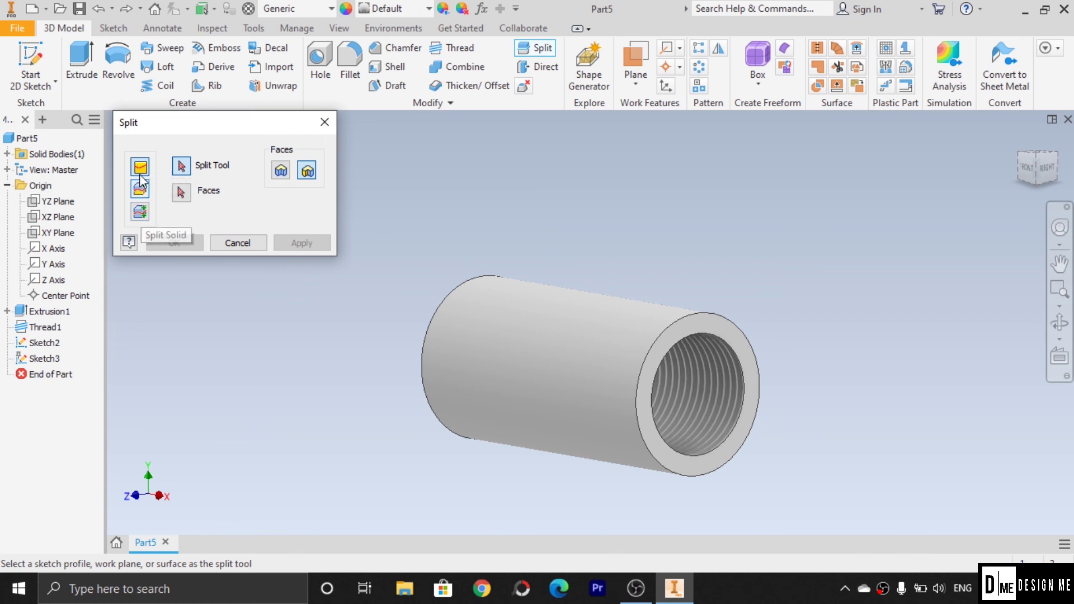
left_click(138, 210)
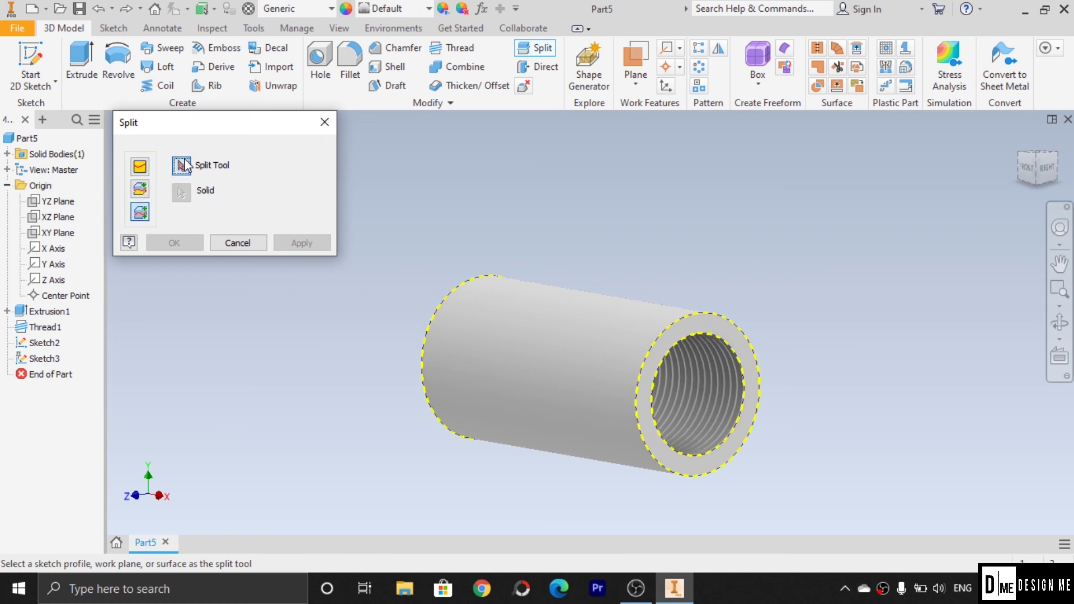
left_click(71, 234)
left_click(70, 234)
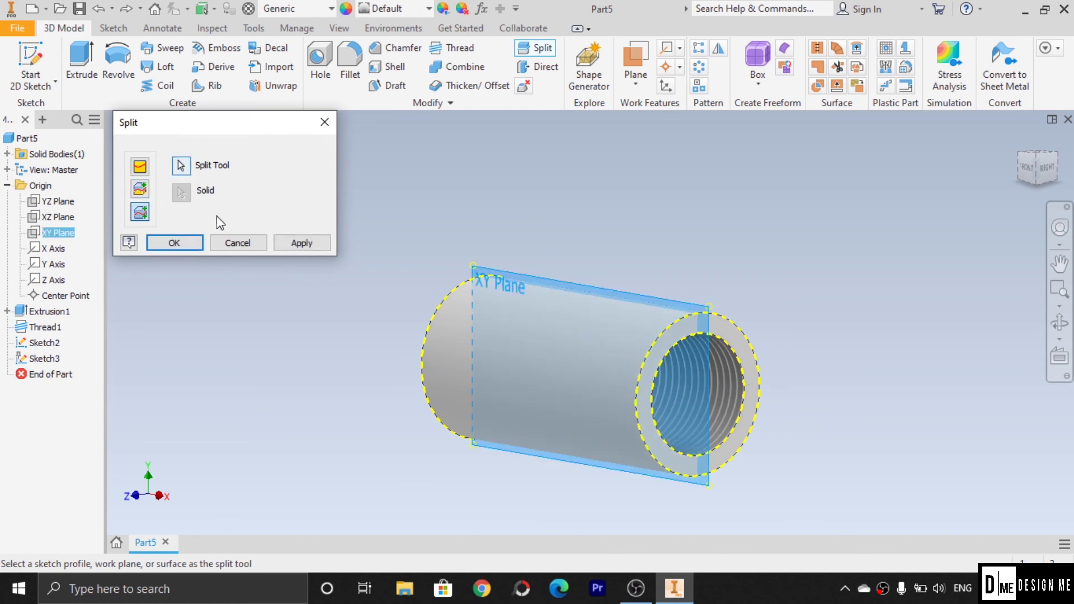
left_click(302, 245)
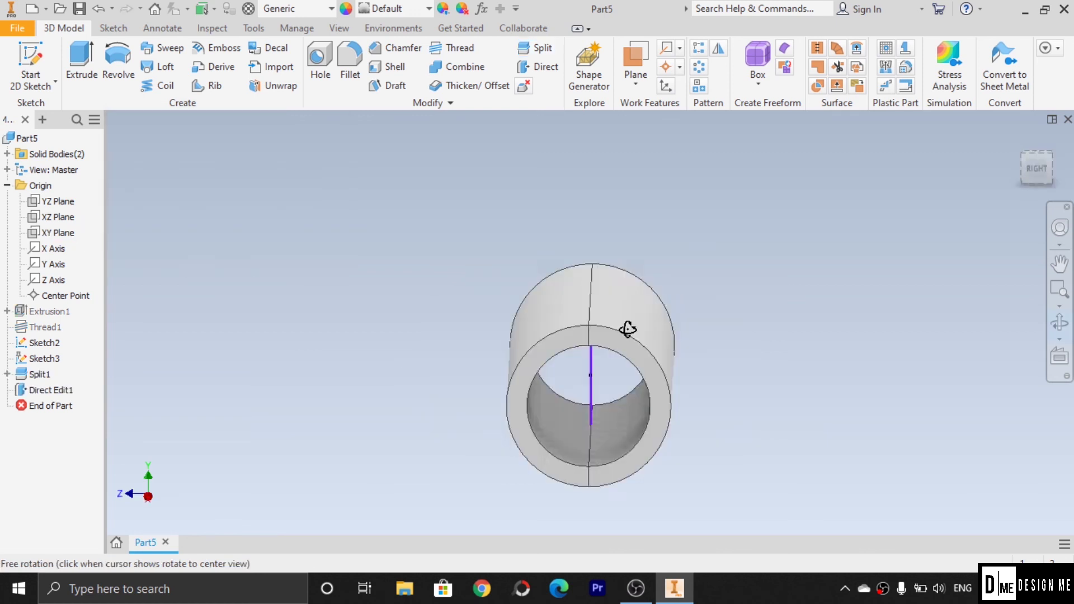
middle_click_drag(628, 328, 699, 325, "shift")
middle_click(770, 305, "shift")
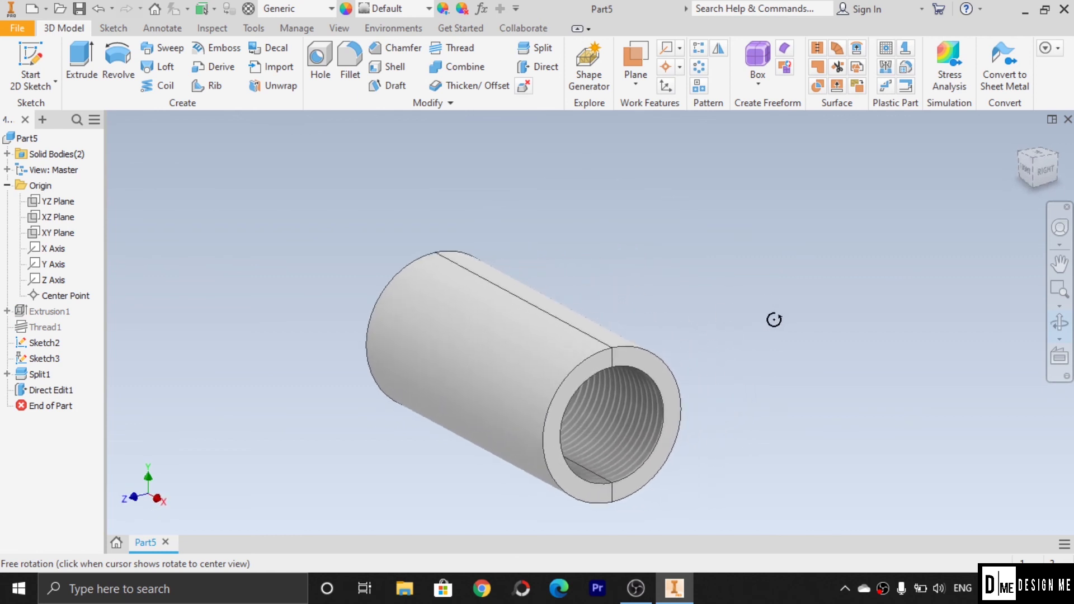